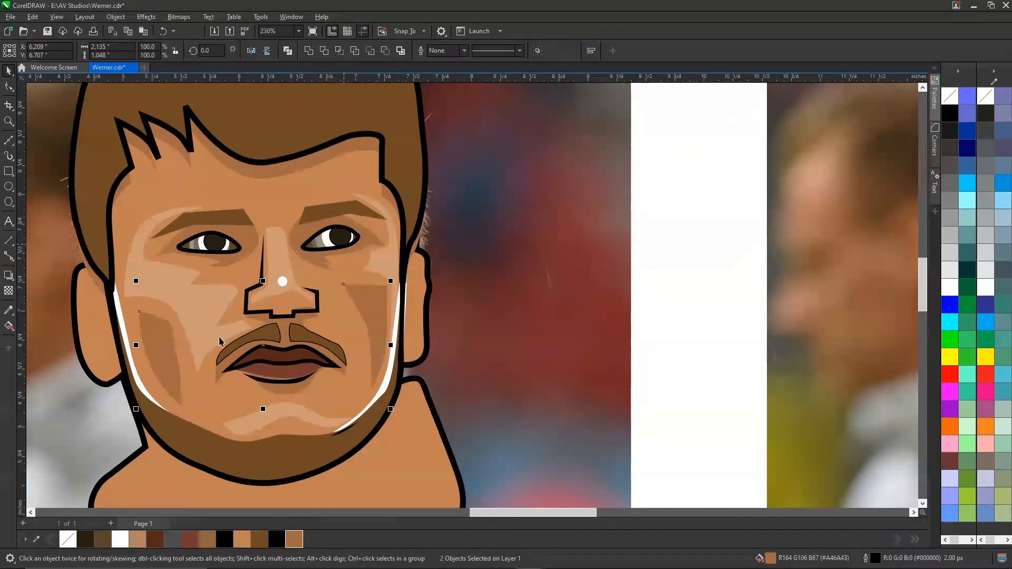
Step: Apply a uniform transparency of 50 to the two selected cheek shadow shapes
click(9, 292)
click(26, 51)
scroll(400, 255, down, 2)
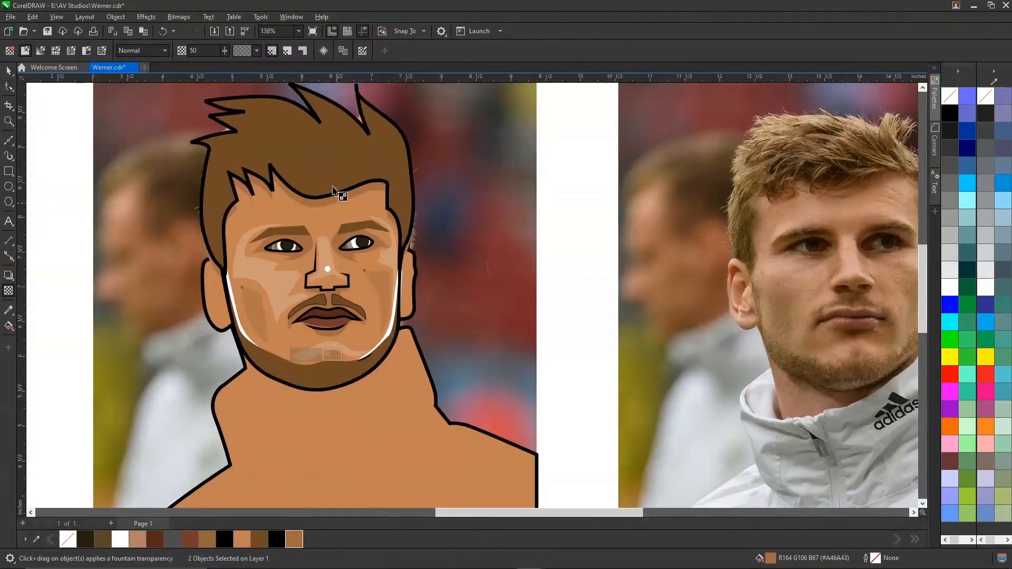
scroll(406, 247, down, 1)
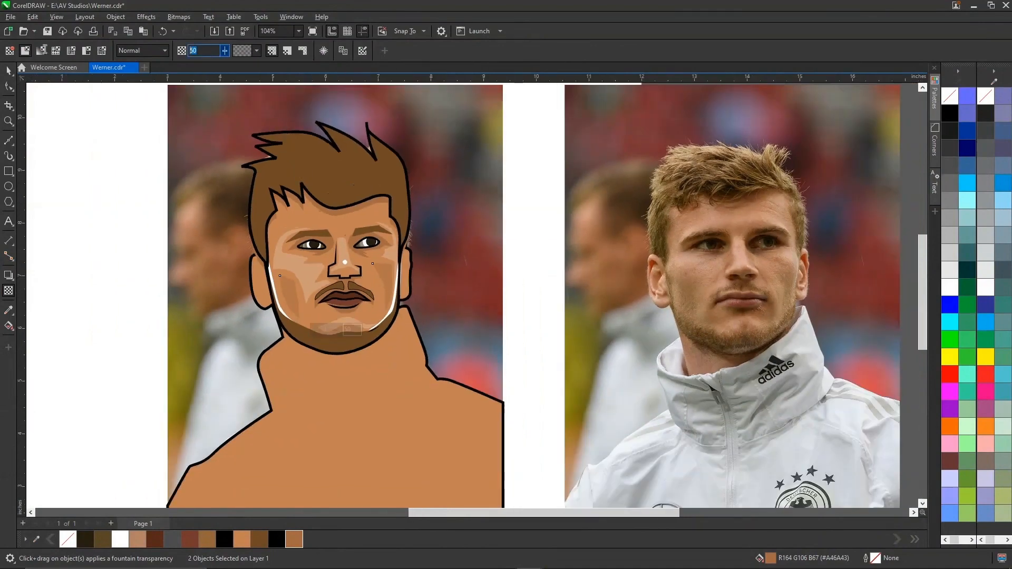
click(9, 71)
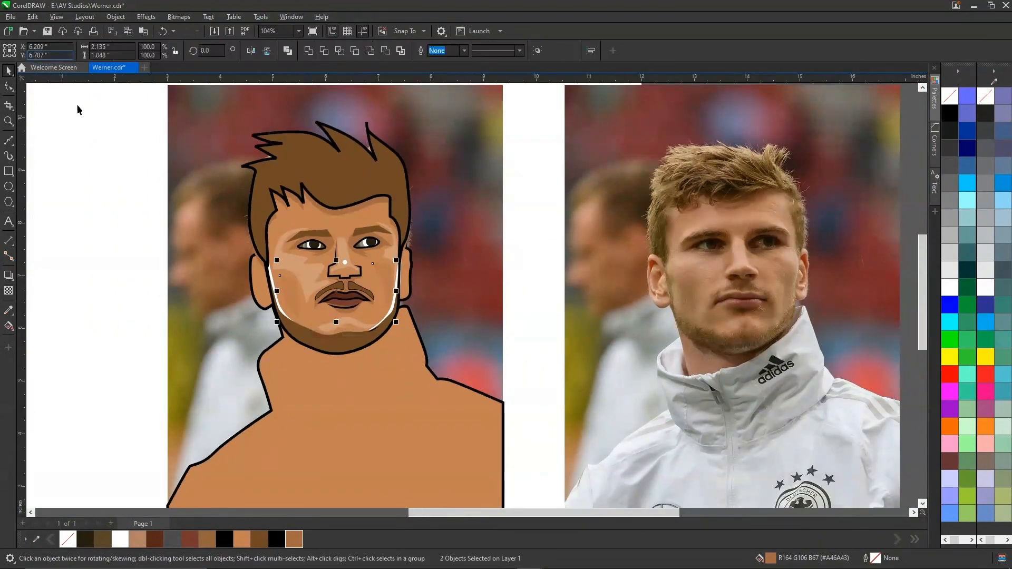
click(195, 226)
Step: Compare the illustrated face with the reference photo, examining the eye area closely
scroll(377, 227, down, 3)
scroll(384, 221, down, 2)
key(F2)
drag(277, 148, 612, 307)
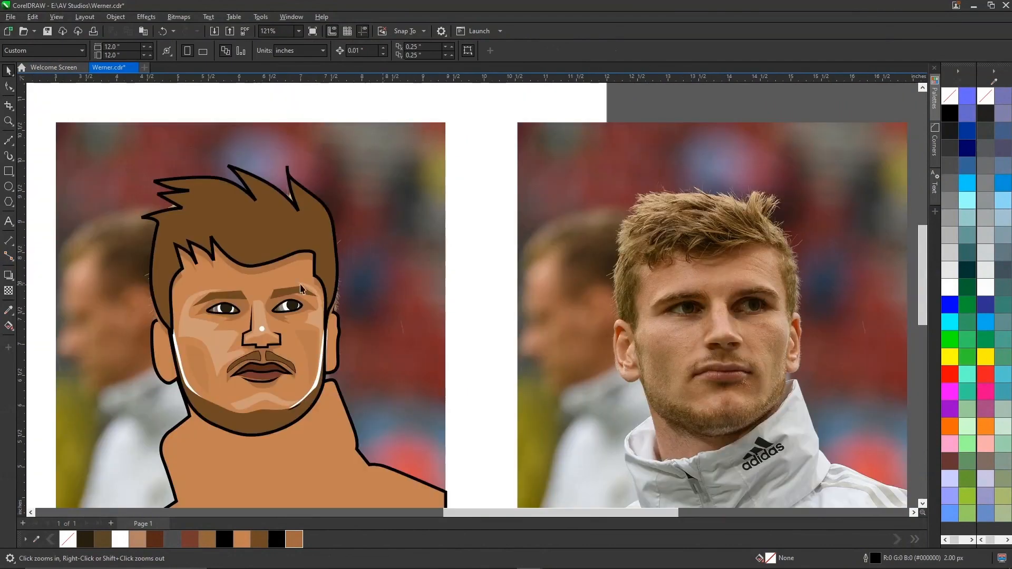
click(244, 218)
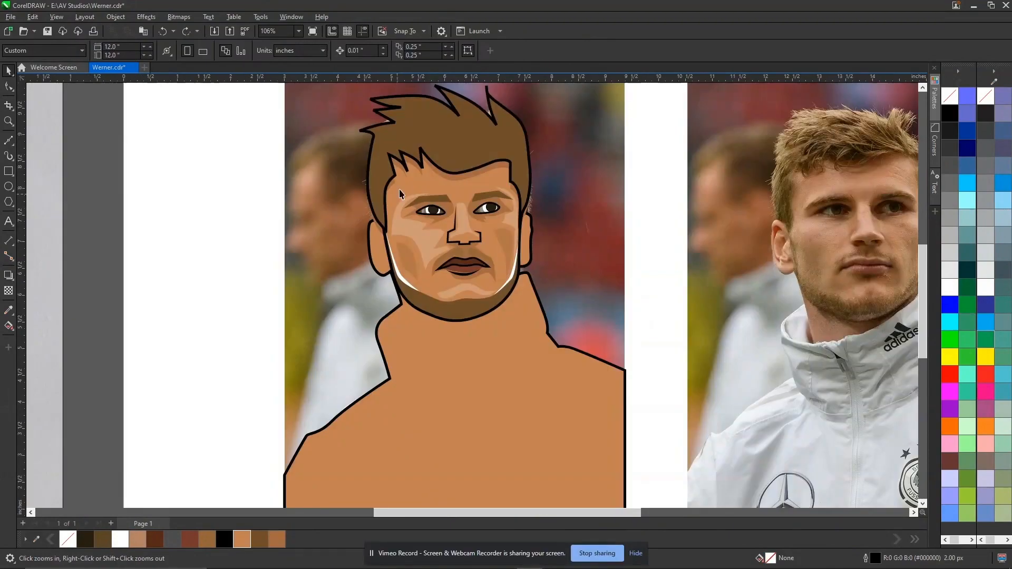
scroll(507, 380, up, 1)
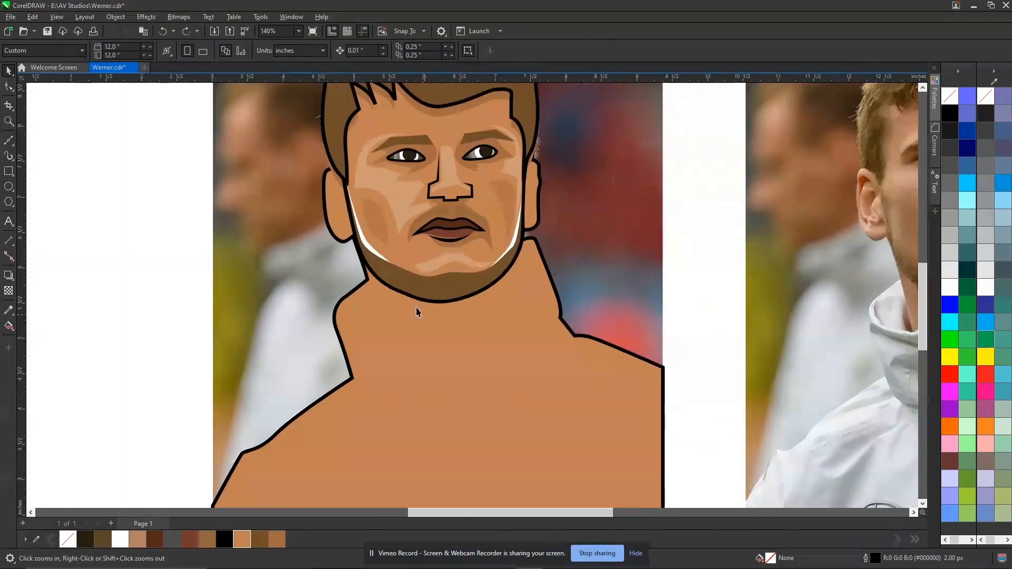
scroll(416, 306, down, 2)
mouse_move(323, 345)
mouse_down()
mouse_move(738, 116)
mouse_move(859, 92)
mouse_move(862, 78)
mouse_move(861, 143)
mouse_up()
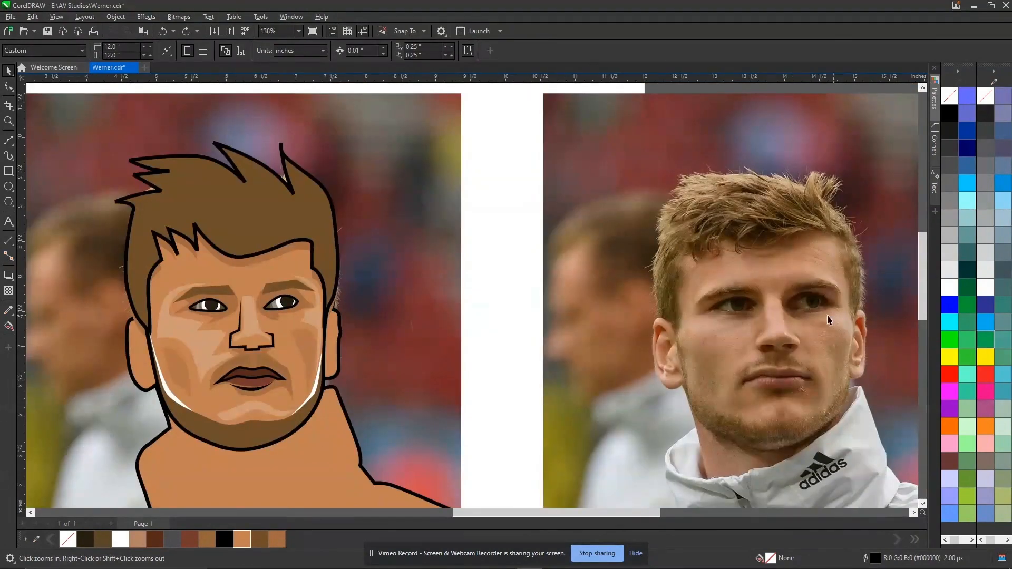
click(797, 310)
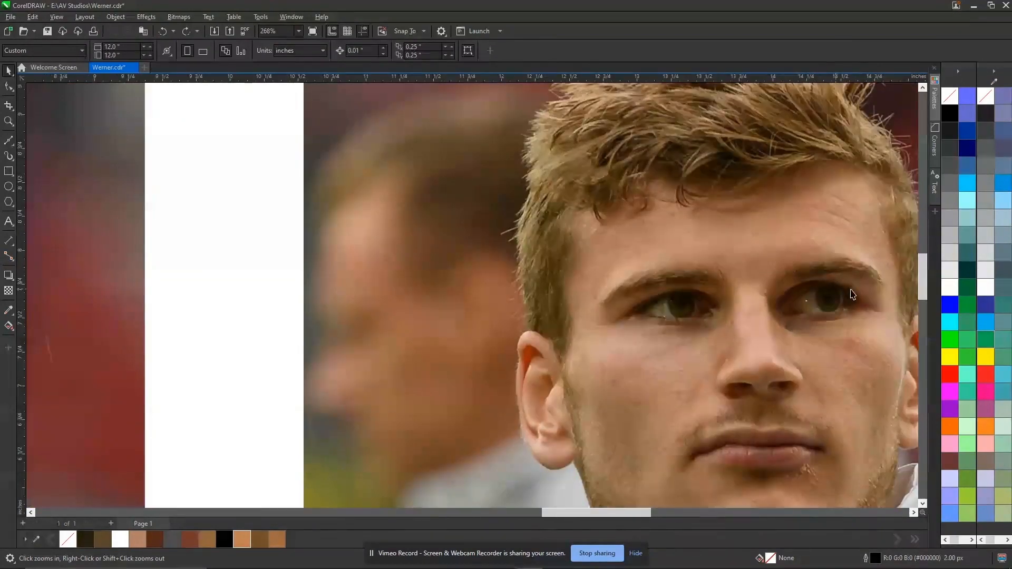
right_click(827, 332)
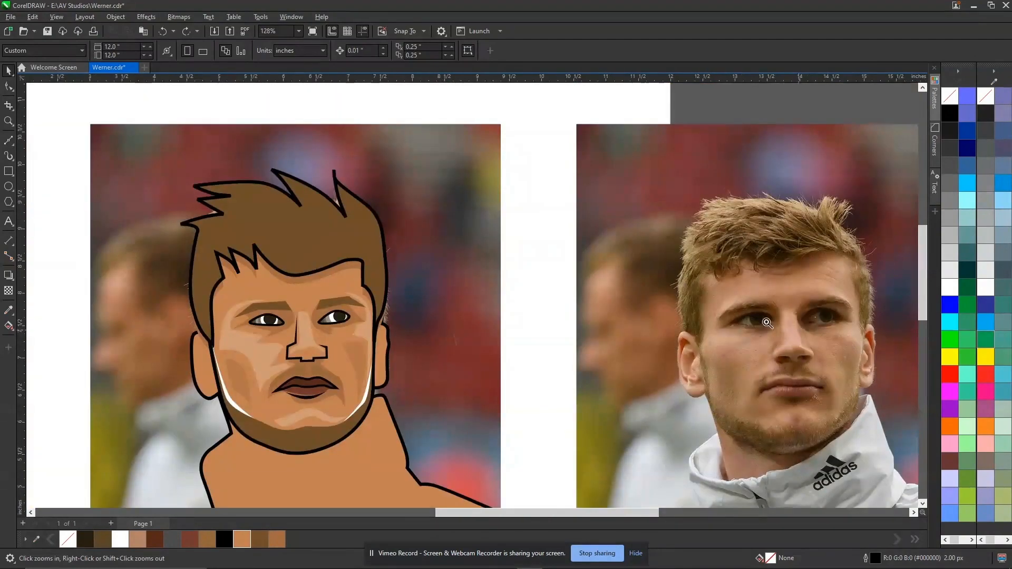
Step: Trace a closed Bézier outline around the left-hand eye socket in the reference photo, below the eyebrow
drag(708, 294, 798, 338)
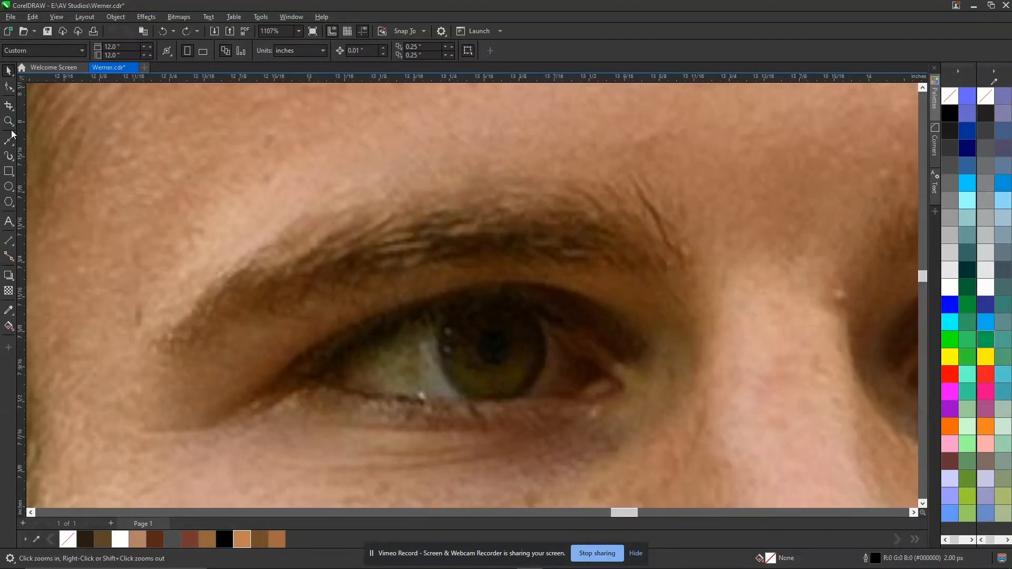
click(267, 390)
drag(387, 312, 614, 299)
drag(641, 377, 621, 410)
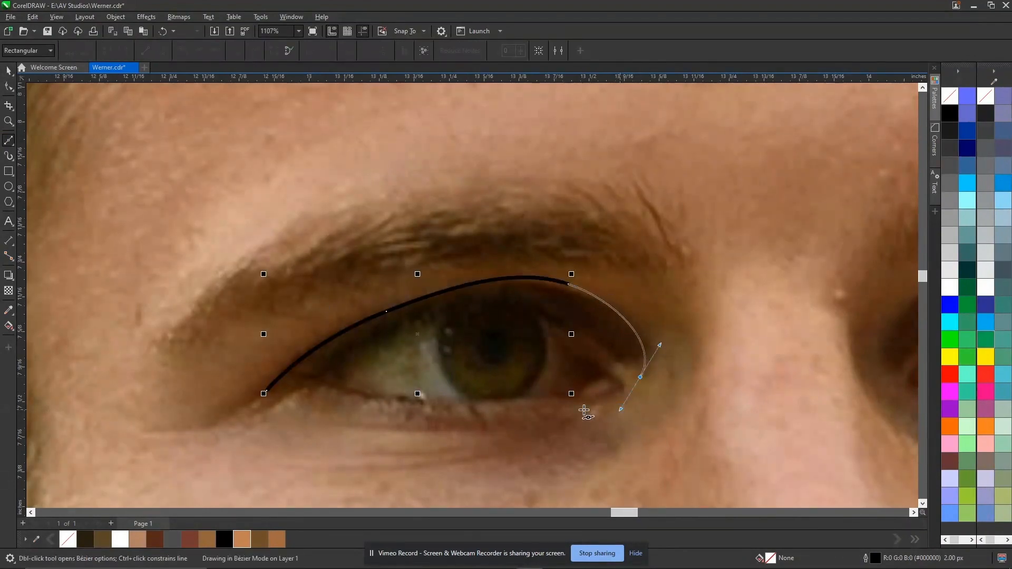
drag(453, 406, 399, 405)
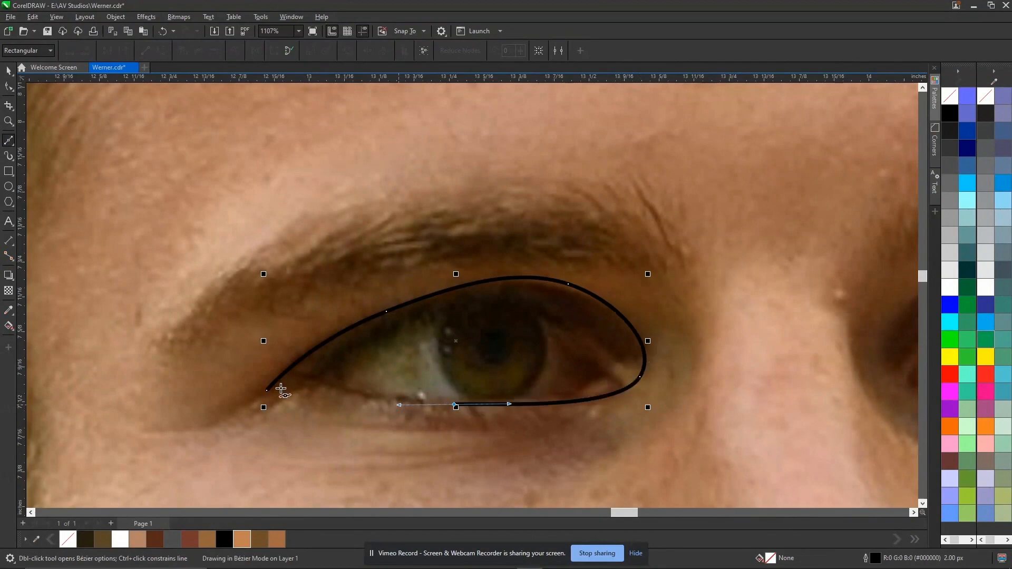
click(267, 391)
Step: Trace a closed Bézier outline around the right-hand eye socket in the reference photo
scroll(421, 380, down, 4)
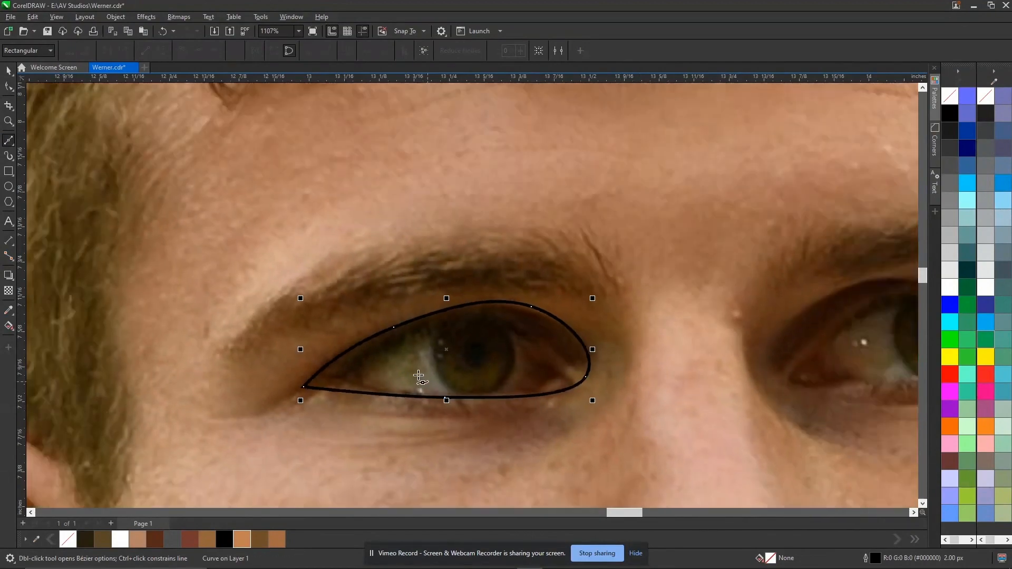
scroll(653, 364, up, 2)
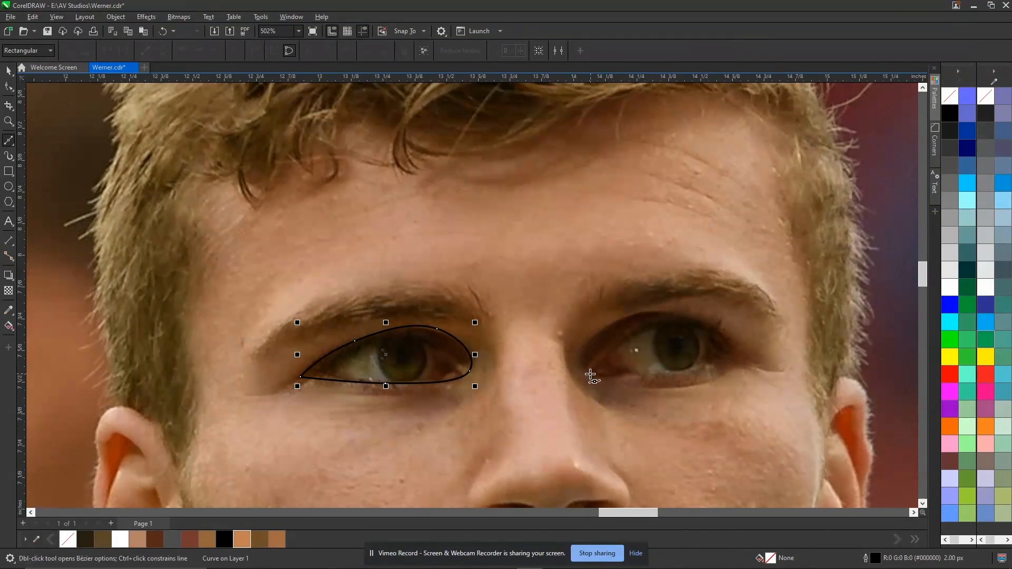
drag(584, 347, 594, 331)
drag(679, 312, 718, 320)
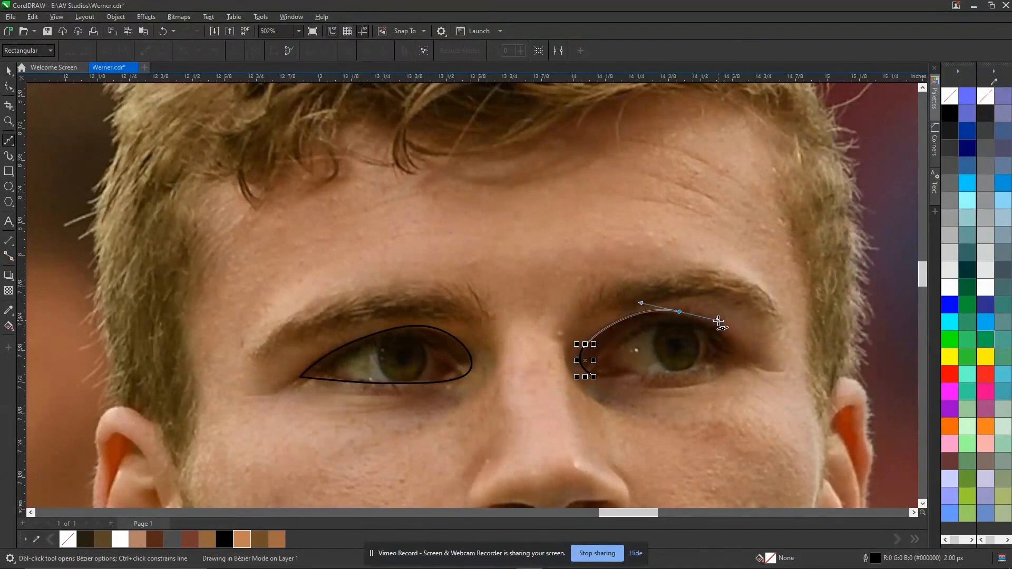
click(752, 360)
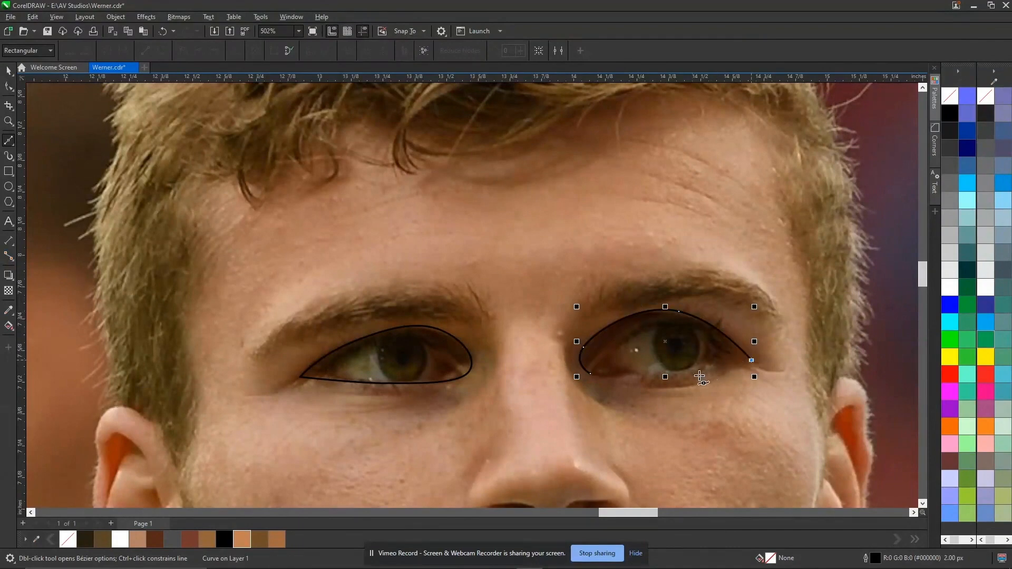
drag(656, 378, 617, 383)
click(590, 374)
Step: Select both traced eye-socket outlines and move them from the photo onto the illustrated face, around its eyes
scroll(626, 370, down, 4)
key(space)
scroll(603, 368, down, 5)
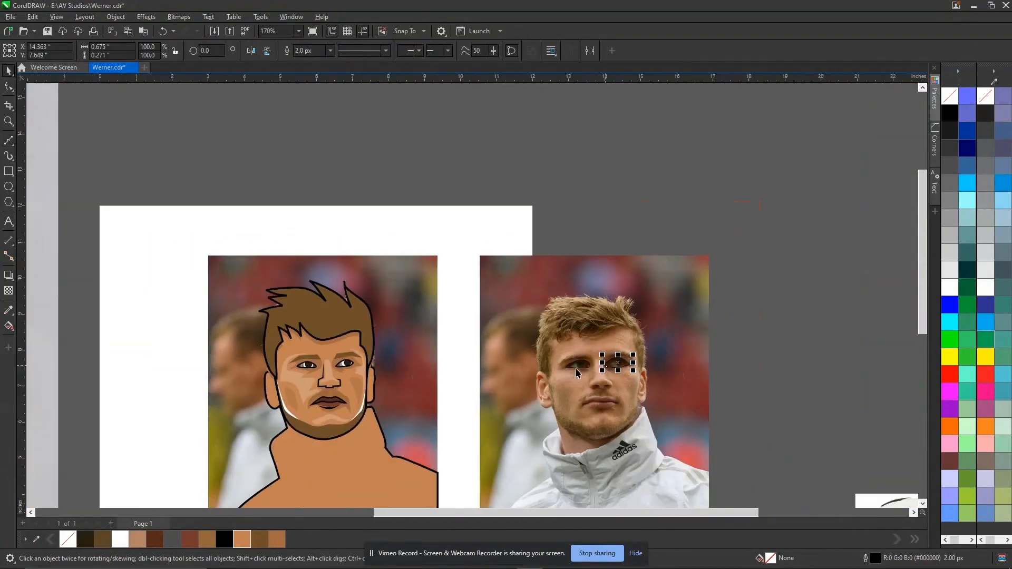
drag(238, 289, 660, 461)
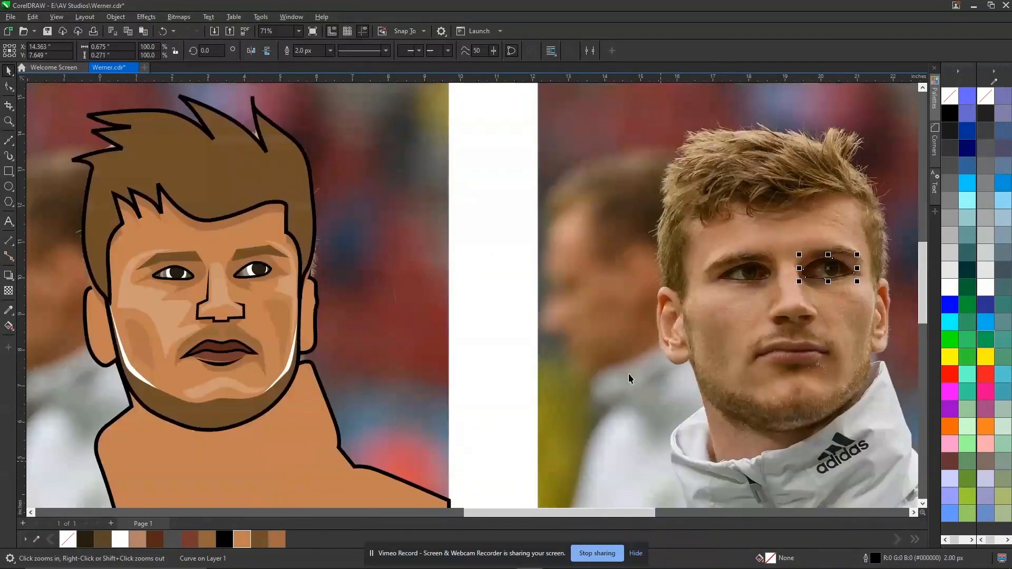
shift+click(753, 279)
drag(752, 279, 190, 283)
Step: Select both illustrated eyes and bring them in front of the traced eye-socket outlines
scroll(189, 277, up, 3)
scroll(189, 276, up, 2)
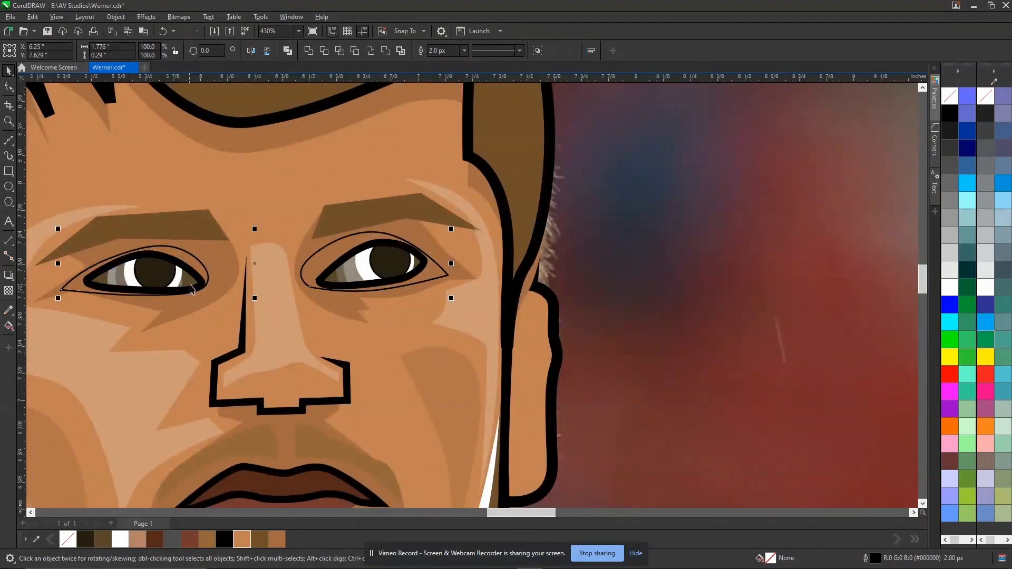
scroll(255, 295, down, 1)
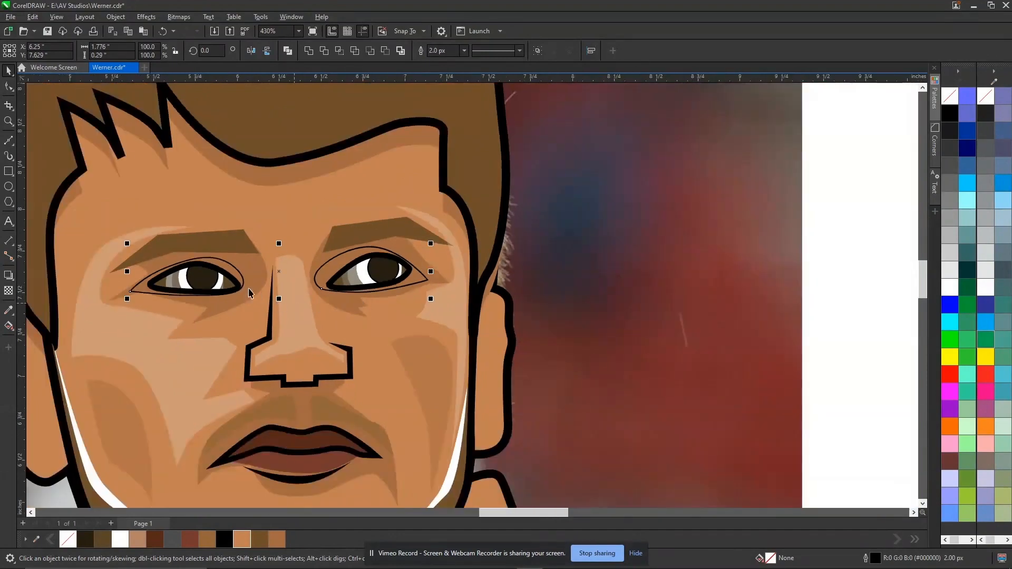
drag(145, 240, 301, 302)
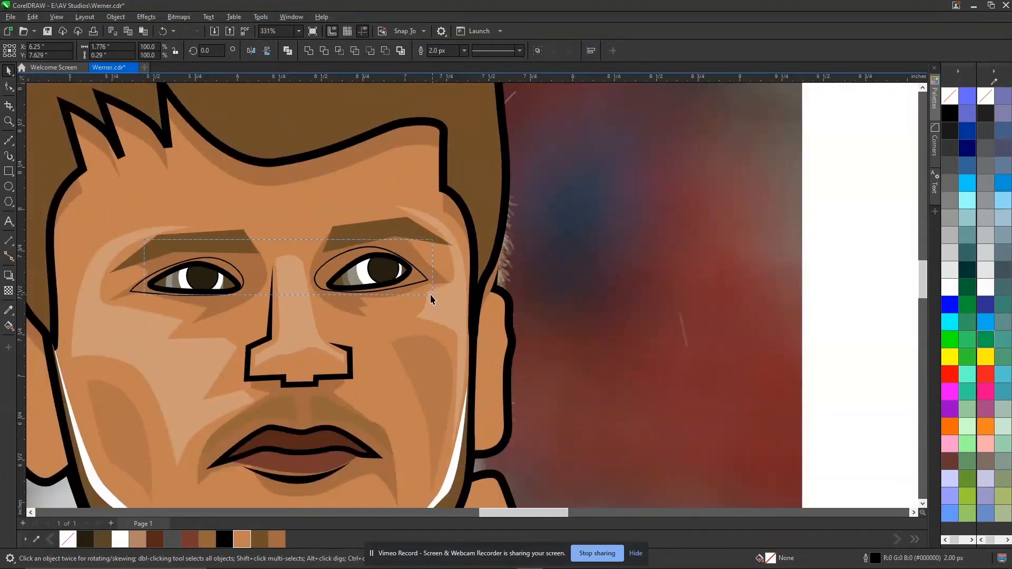
drag(421, 300, 420, 300)
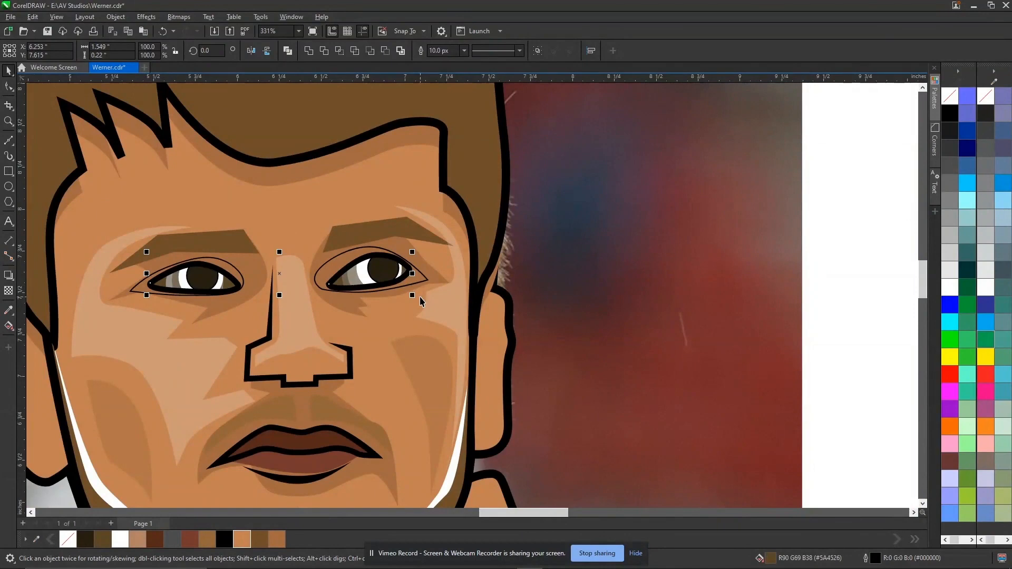
Step: Fill both eye-socket shapes with the skin-shadow brown, darken it with black to #583823, and remove their outlines
click(332, 261)
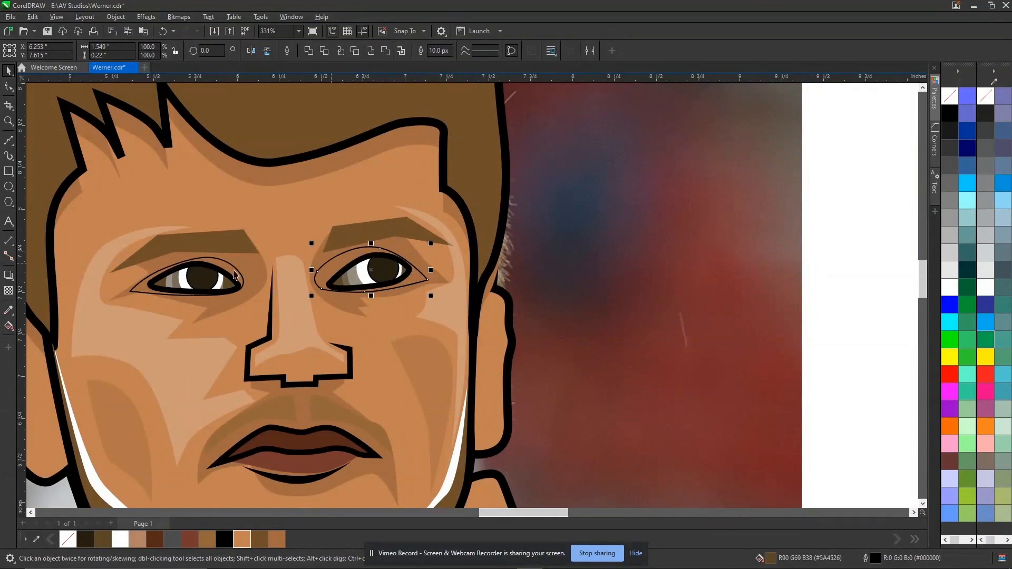
shift+click(231, 265)
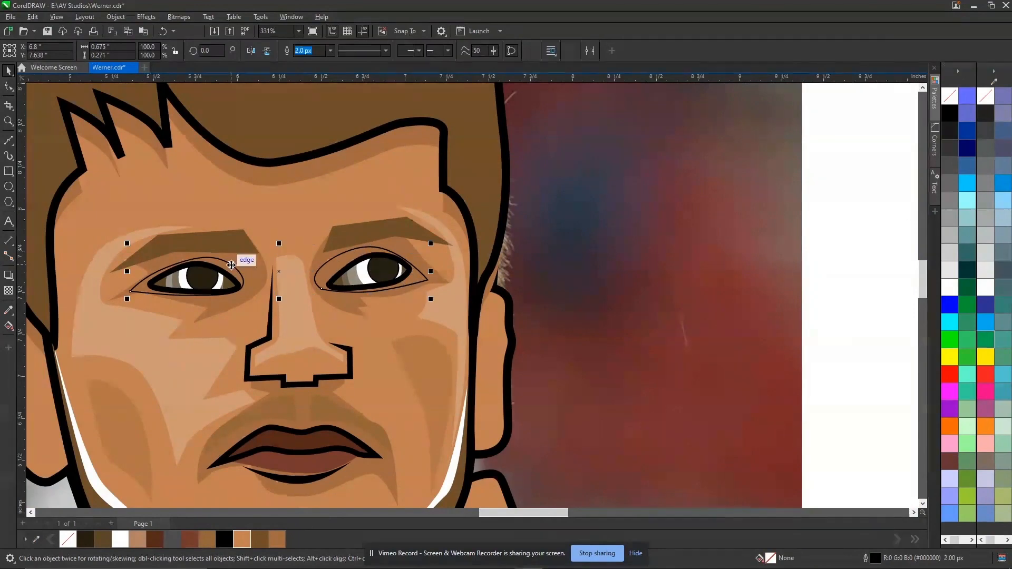
click(277, 539)
ctrl+click(947, 118)
ctrl+click(948, 118)
ctrl+click(948, 118)
ctrl+click(948, 118)
ctrl+click(948, 118)
scroll(288, 279, down, 2)
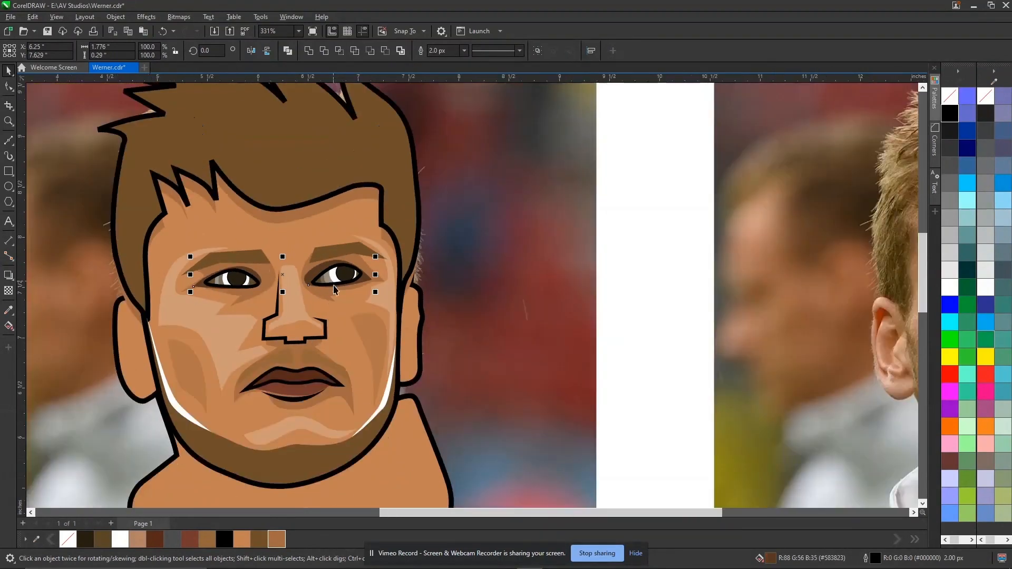
scroll(334, 289, down, 3)
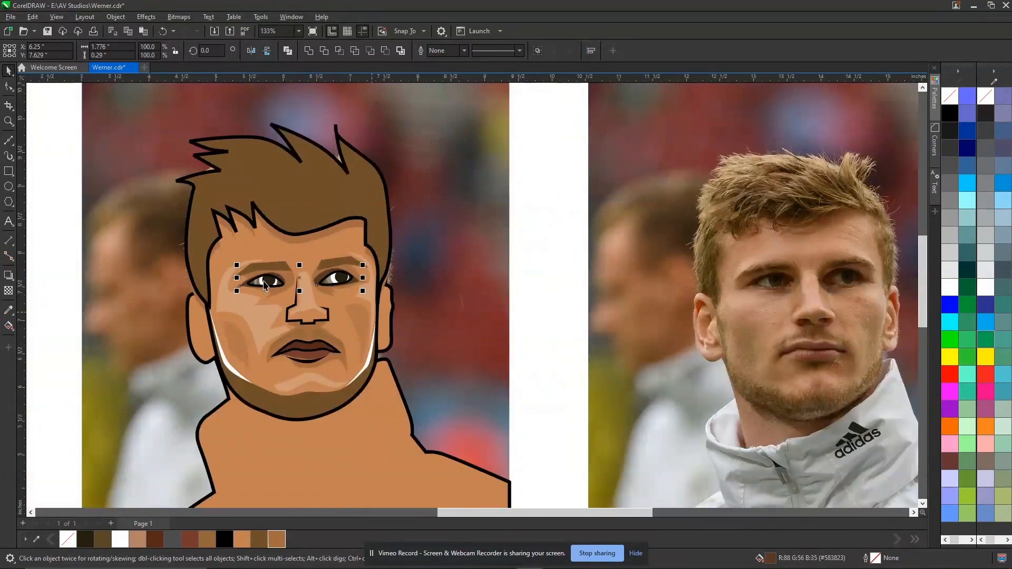
Step: Tint both eye-socket shapes by mixing in red, black and the skin-shadow brown to reach #663823
drag(148, 232, 465, 329)
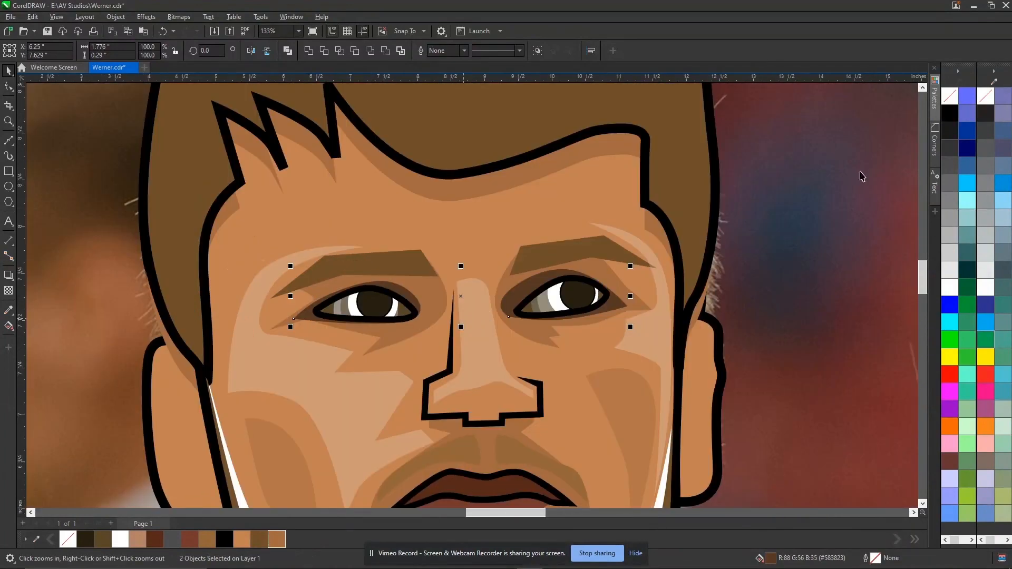
ctrl+click(951, 378)
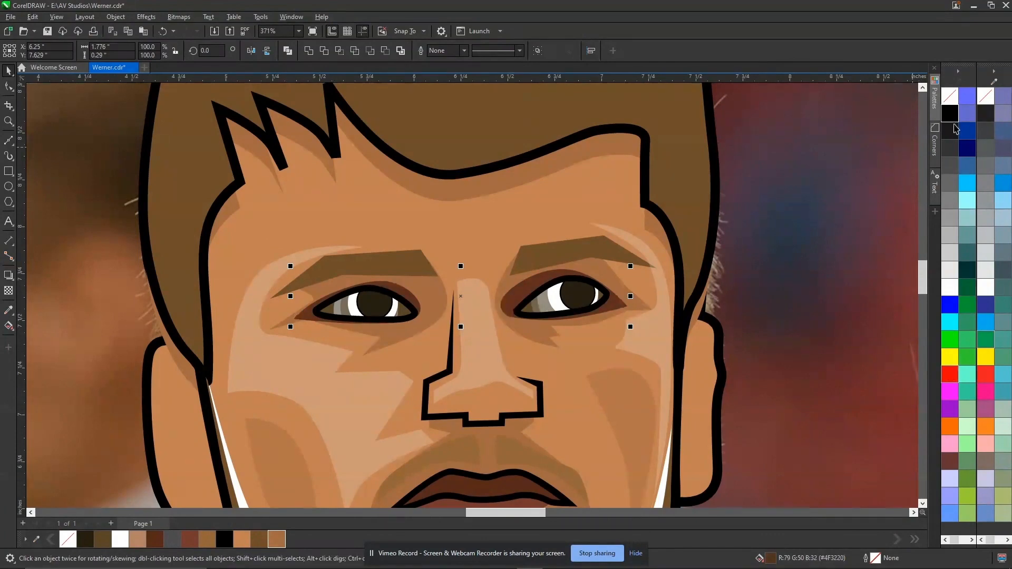
ctrl+click(951, 375)
ctrl+click(949, 113)
scroll(478, 310, down, 2)
scroll(538, 323, up, 1)
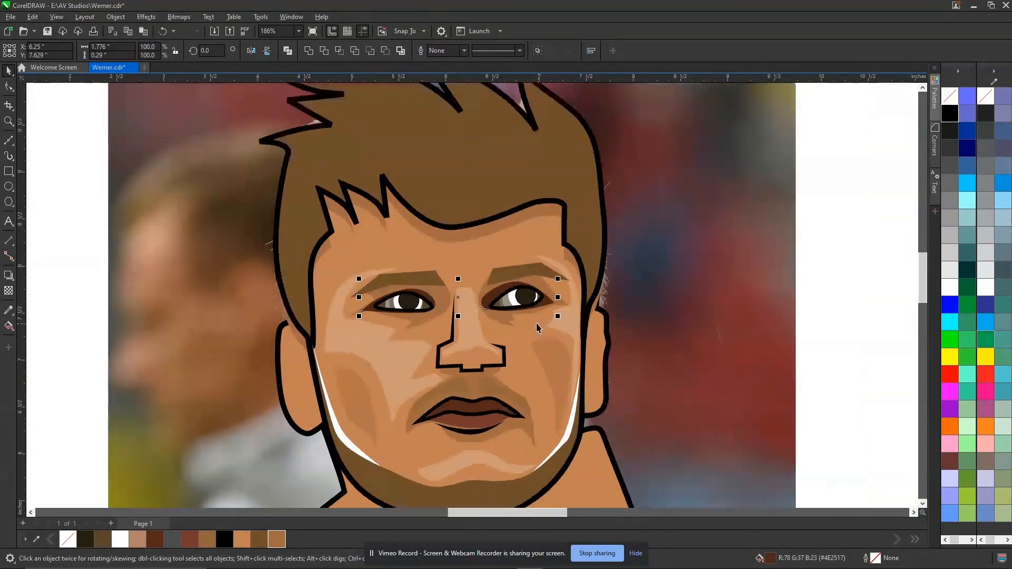
ctrl+click(276, 540)
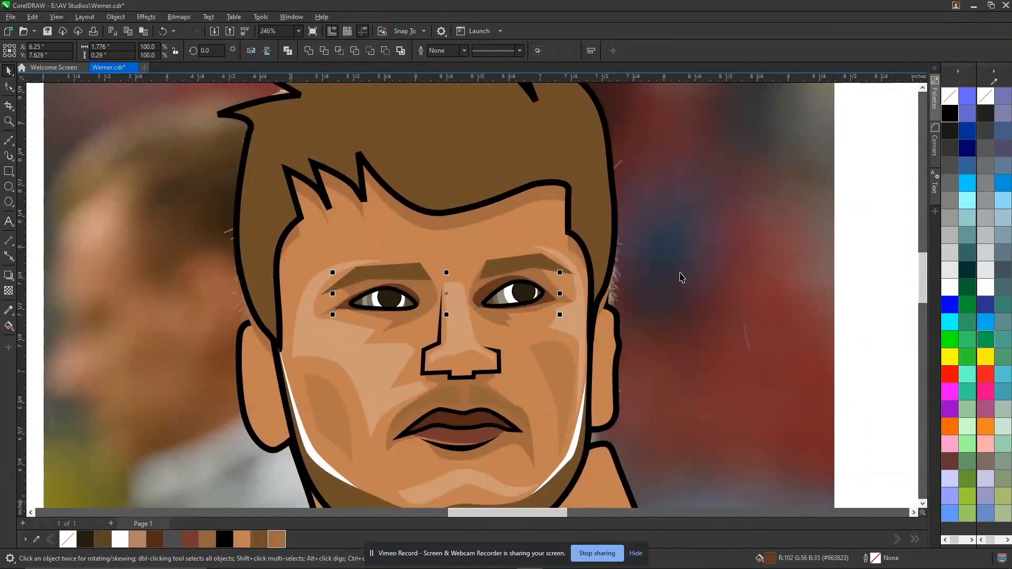
scroll(232, 327, down, 2)
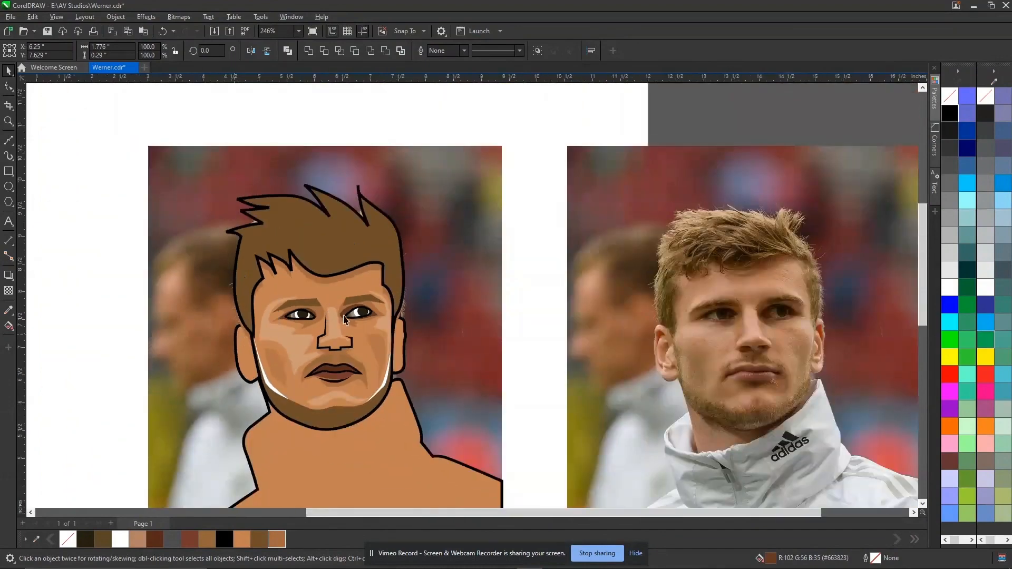
key(Escape)
Step: Draw a circle about 0.068 inches wide on the tip of the illustrated nose and fill it white
drag(216, 165, 832, 458)
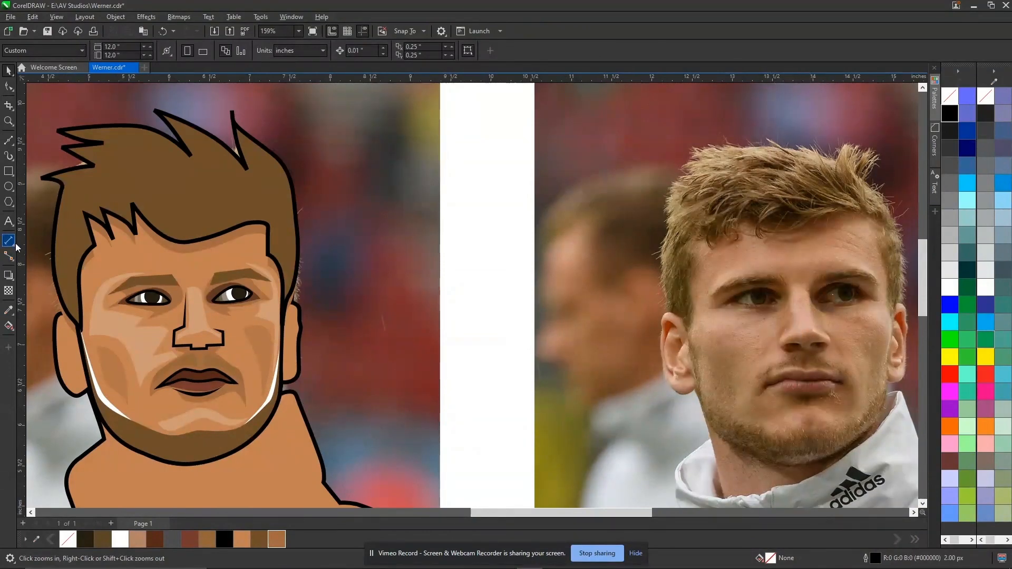
click(9, 202)
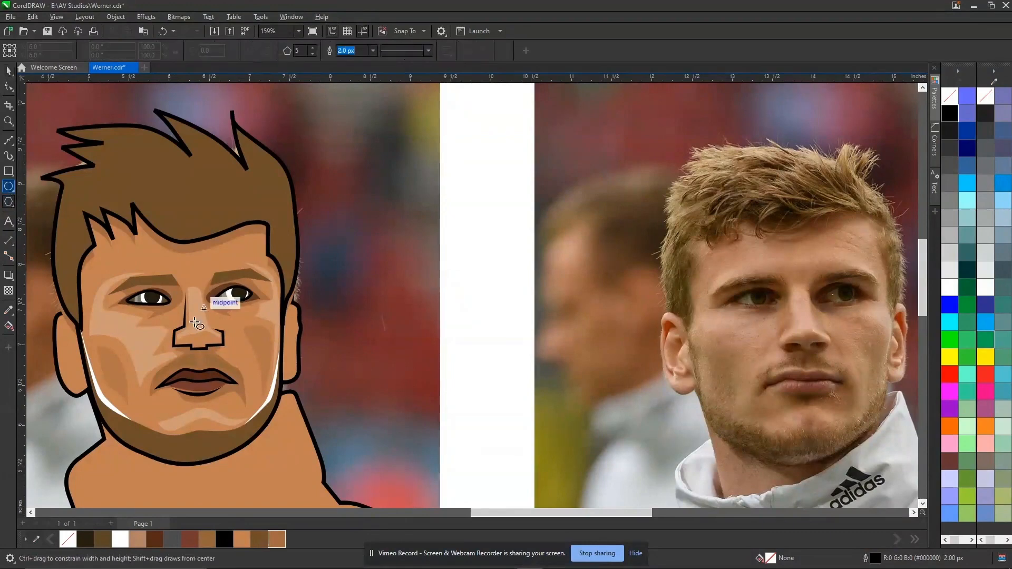
scroll(194, 332, up, 3)
key(F7)
drag(200, 321, 211, 332)
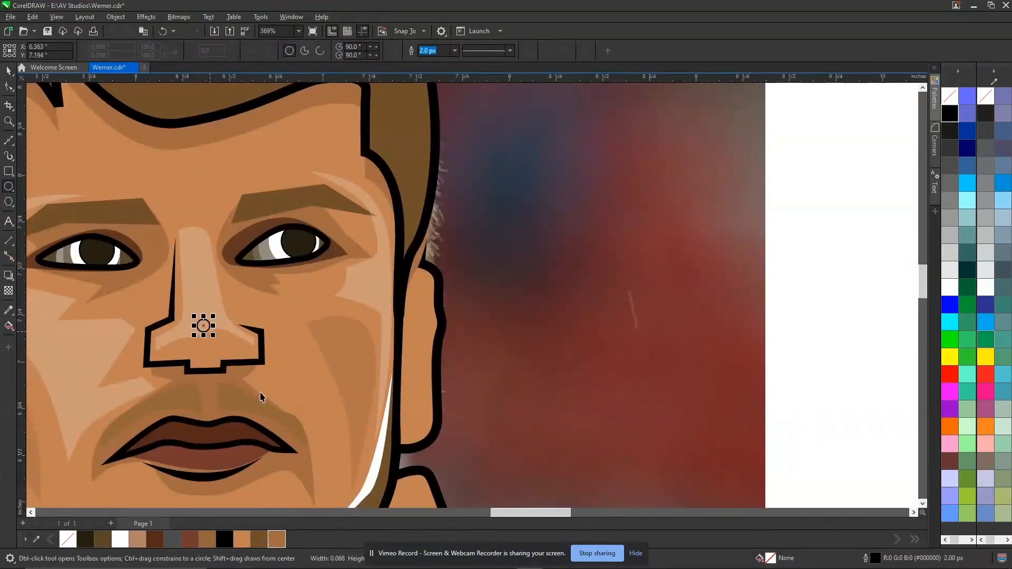
key(space)
click(119, 538)
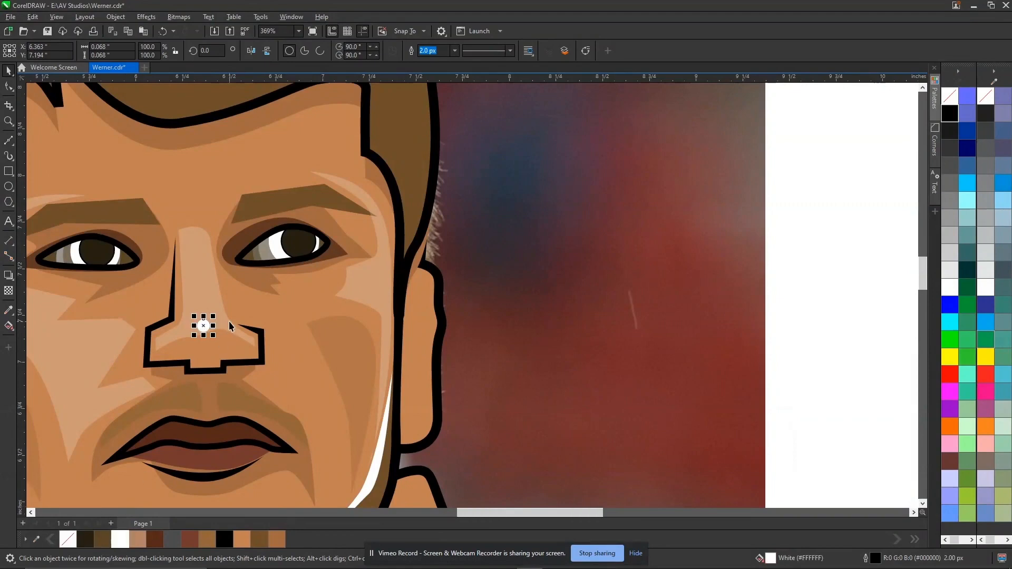
Step: Enlarge the white circle on the nose tip to about 0.085 inches and remove its outline
scroll(231, 326, up, 1)
drag(205, 312, 208, 308)
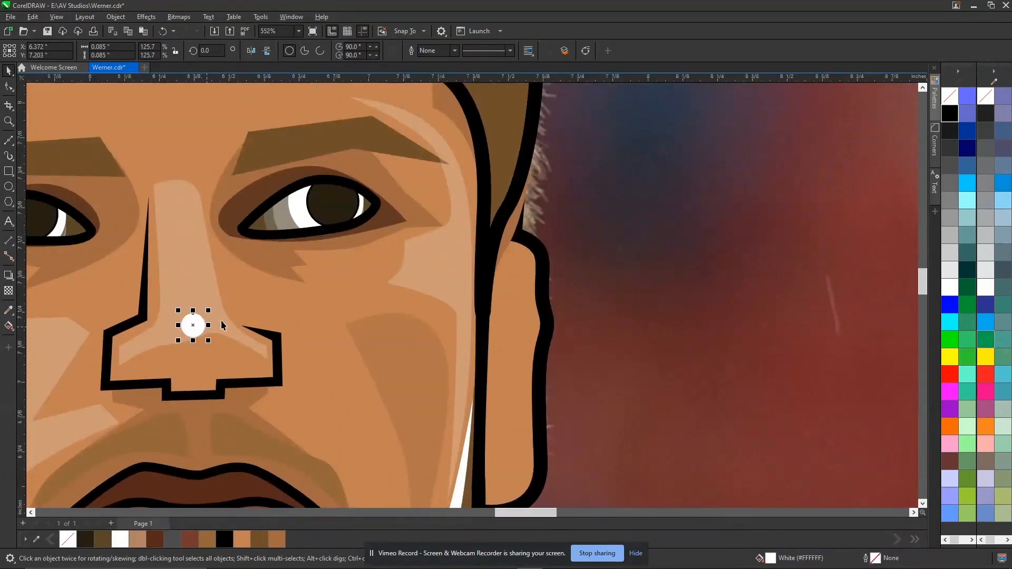
scroll(222, 325, down, 3)
key(Escape)
scroll(579, 283, down, 2)
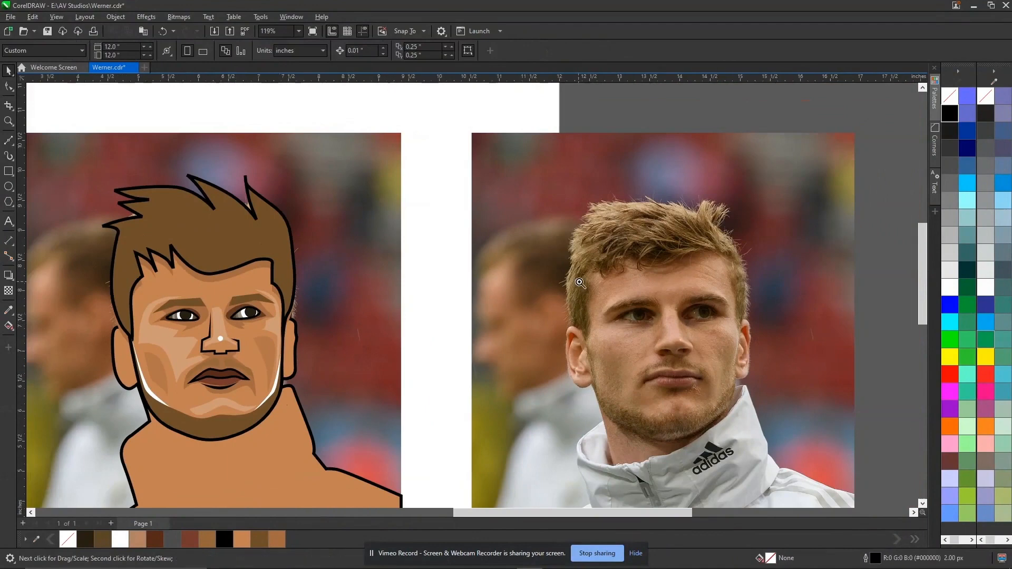
Step: Trace a closed highlight shape on the reference photo, covering the forehead and curving around the brow and temple
drag(95, 169, 736, 470)
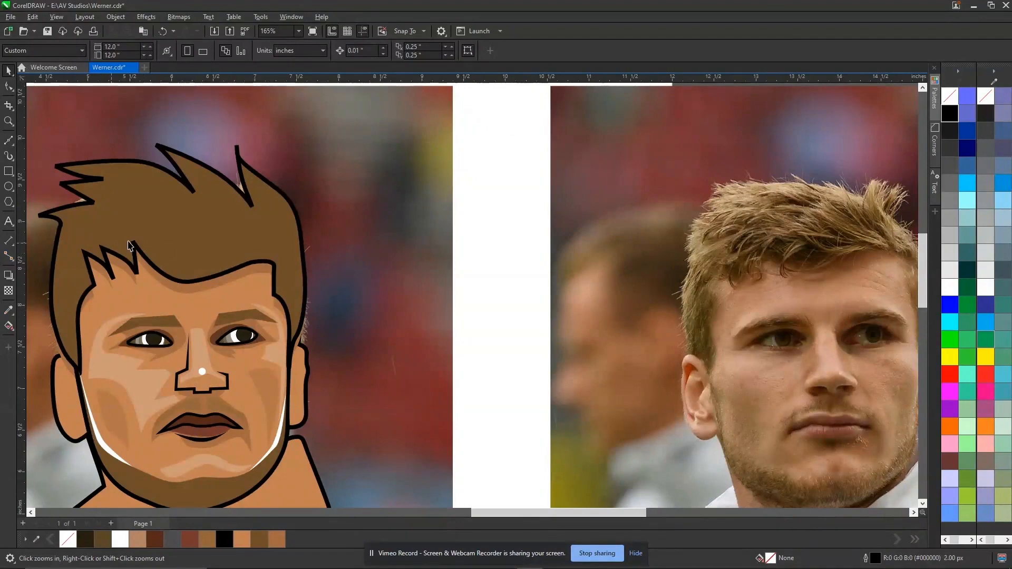
click(769, 272)
click(764, 308)
mouse_move(726, 337)
mouse_down()
mouse_move(719, 355)
mouse_move(737, 374)
mouse_move(759, 360)
mouse_move(752, 346)
mouse_move(737, 350)
mouse_up()
drag(759, 315, 899, 285)
click(898, 259)
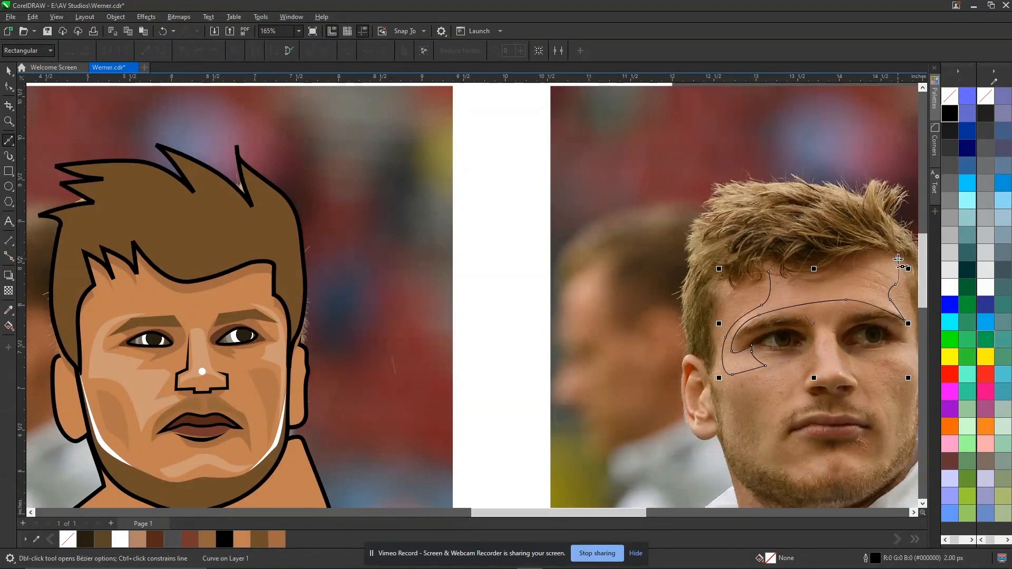
click(873, 265)
drag(848, 296, 879, 291)
drag(799, 292, 786, 286)
click(782, 271)
click(769, 272)
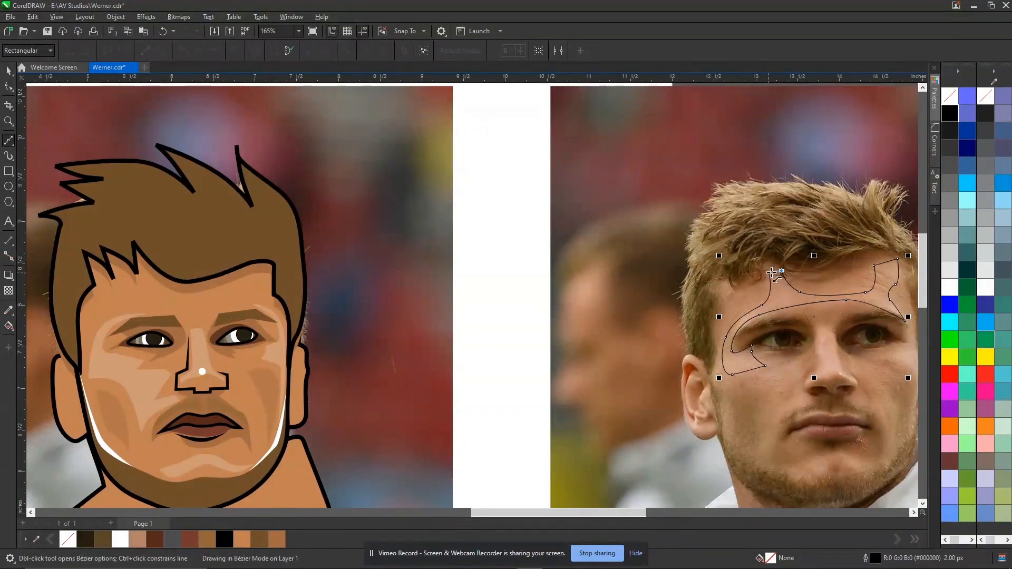
Step: Move the traced forehead highlight onto the illustrated face, fill it white and remove its outline
key(space)
drag(783, 295, 151, 296)
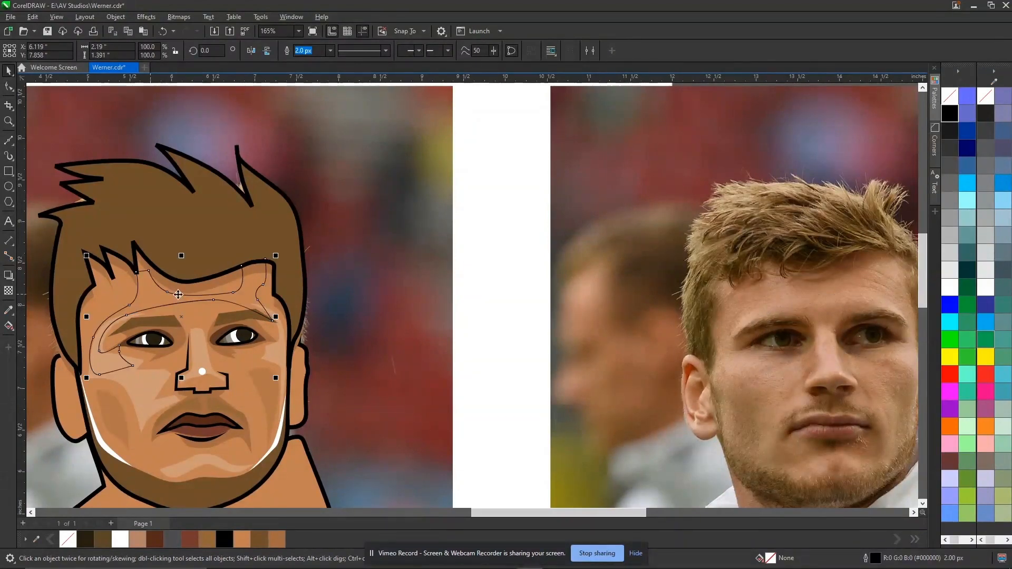
click(949, 287)
right_click(949, 96)
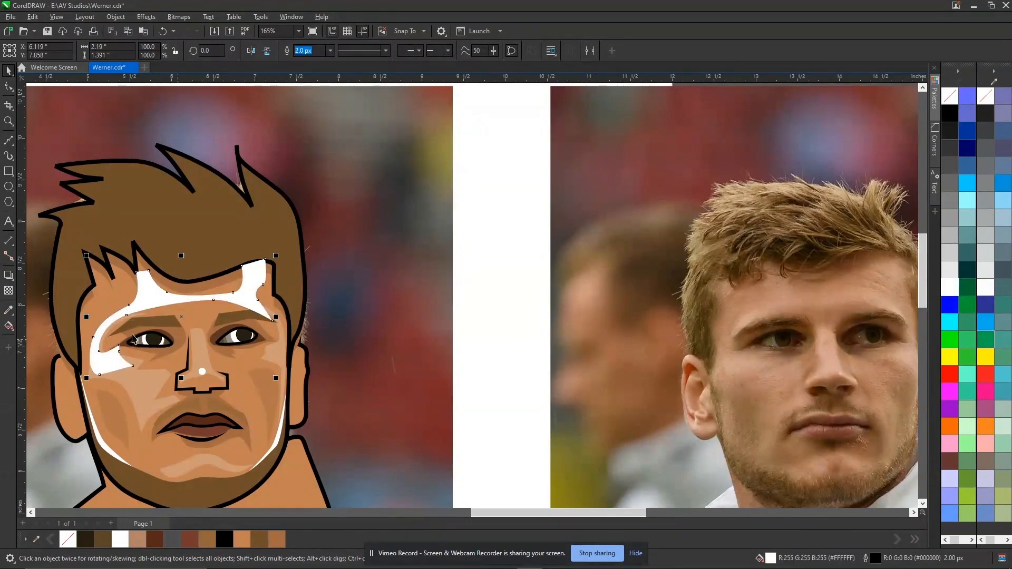
Step: Apply a vertical linear transparency to the white forehead highlight and bring the hair in front of it
click(9, 290)
drag(192, 238, 192, 379)
drag(194, 237, 193, 188)
key(space)
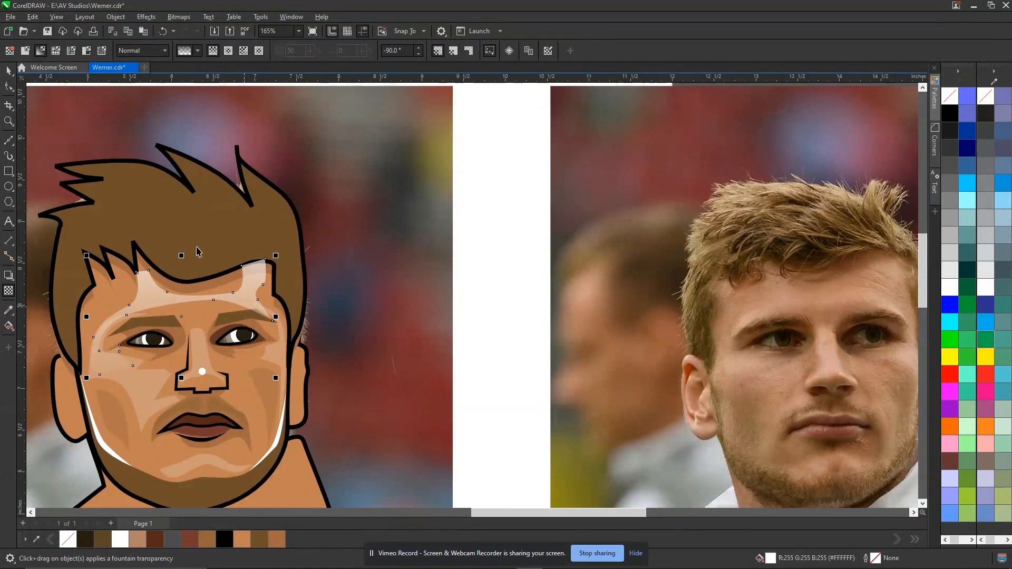
click(195, 239)
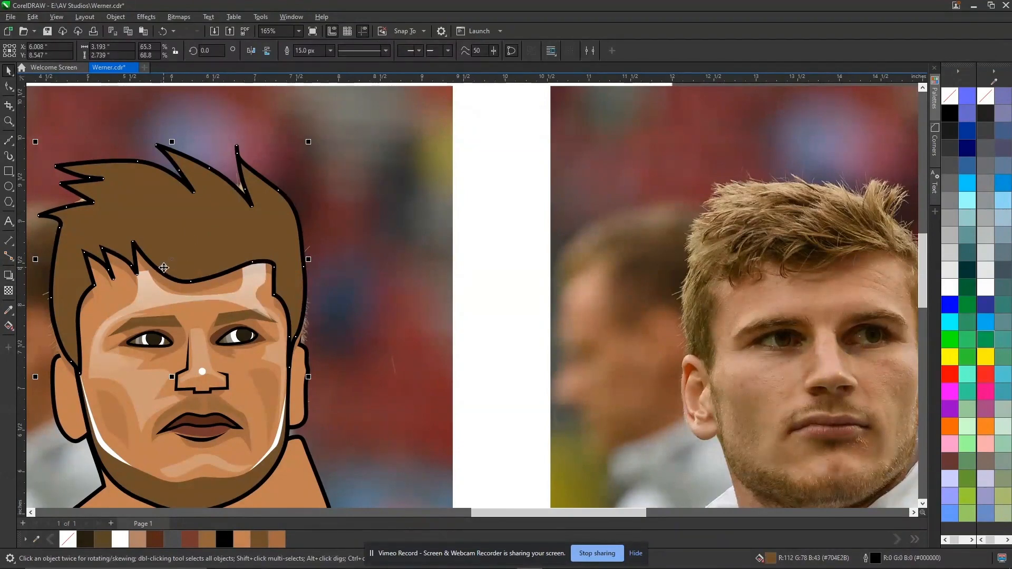
click(343, 150)
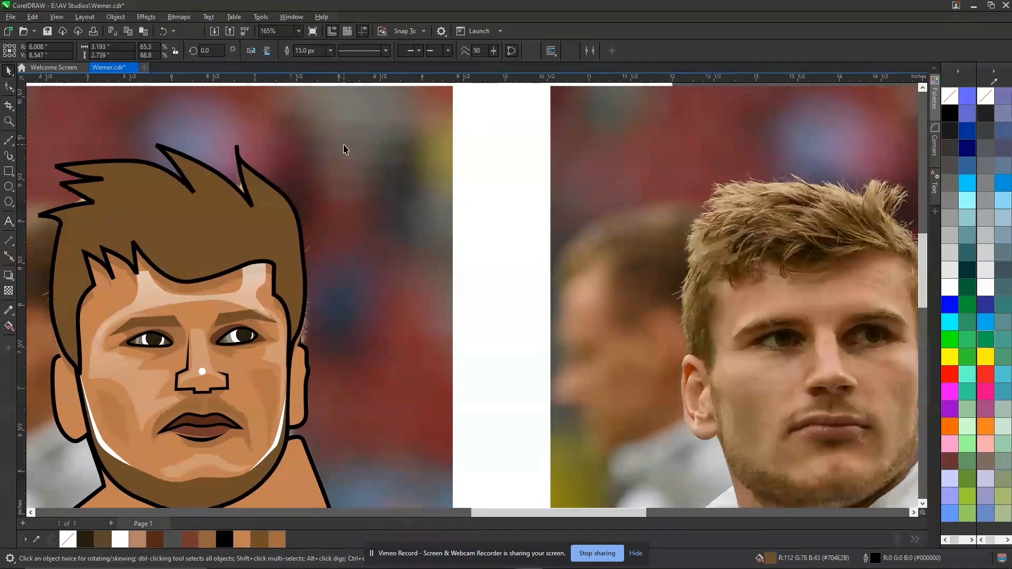
Step: Soften the forehead highlight by starting its transparency gradient above the hair and ending it near eye level
click(254, 271)
click(9, 291)
drag(193, 191, 198, 139)
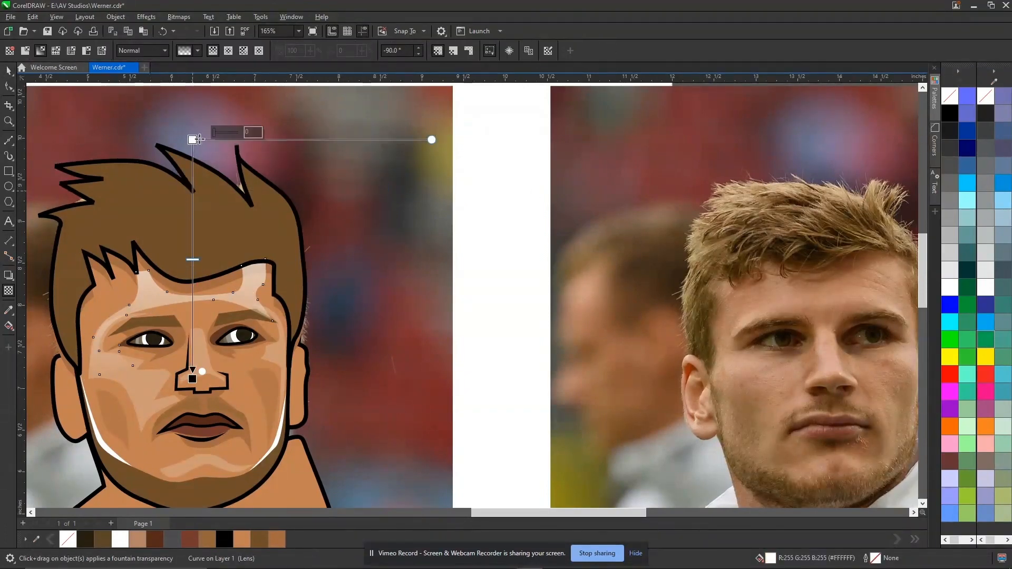
key(space)
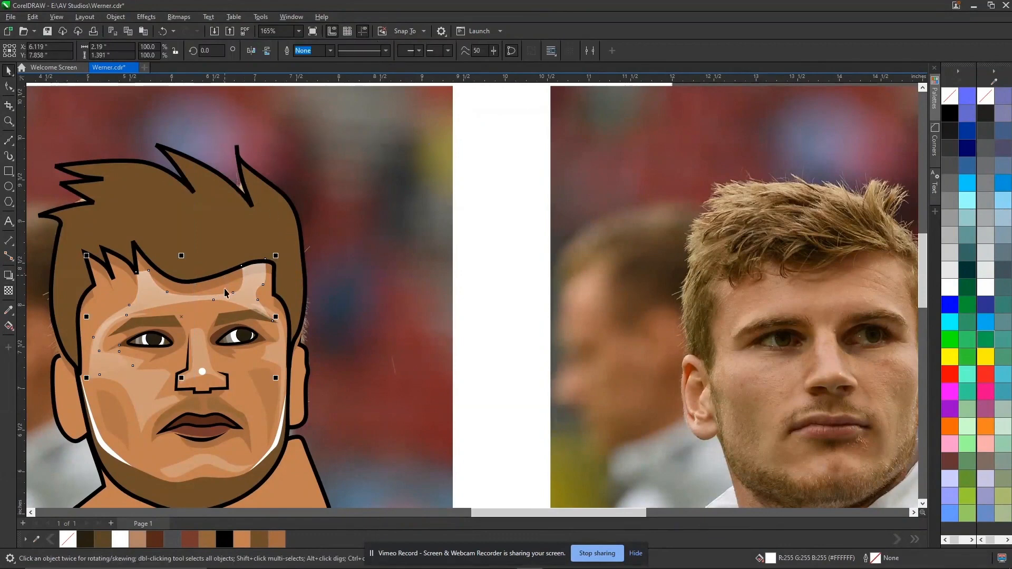
key(space)
drag(193, 363, 193, 327)
key(space)
key(space)
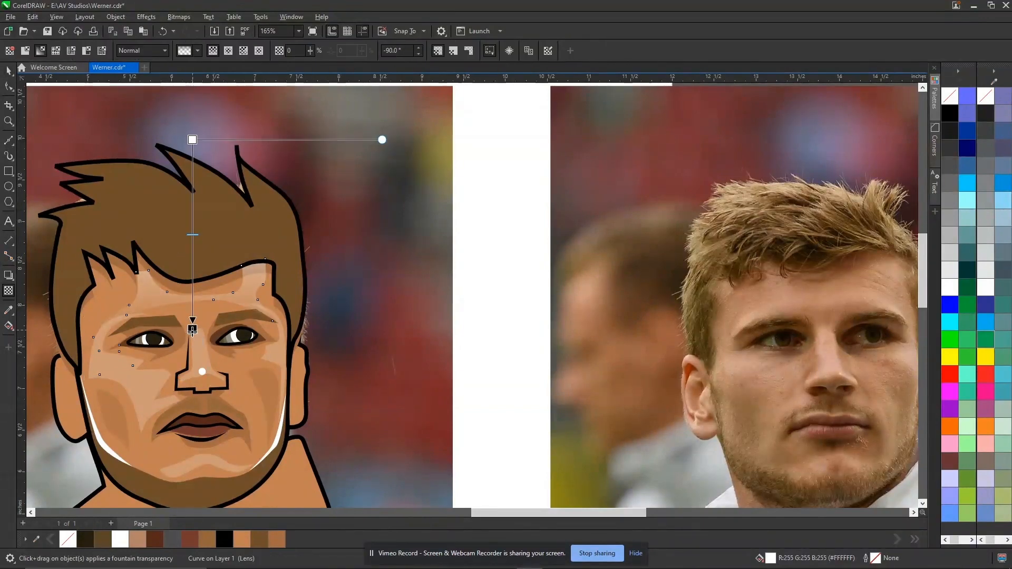
Step: Fine-tune the length of the forehead highlight's vertical transparency gradient, running from above the hair to the eyes
scroll(355, 332, down, 3)
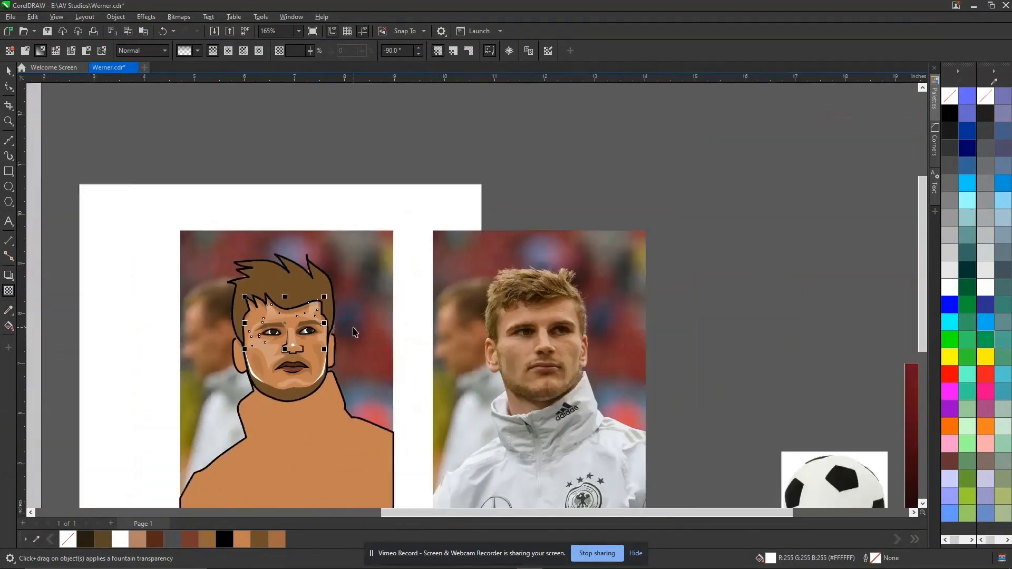
key(space)
click(335, 223)
key(F2)
key(t)
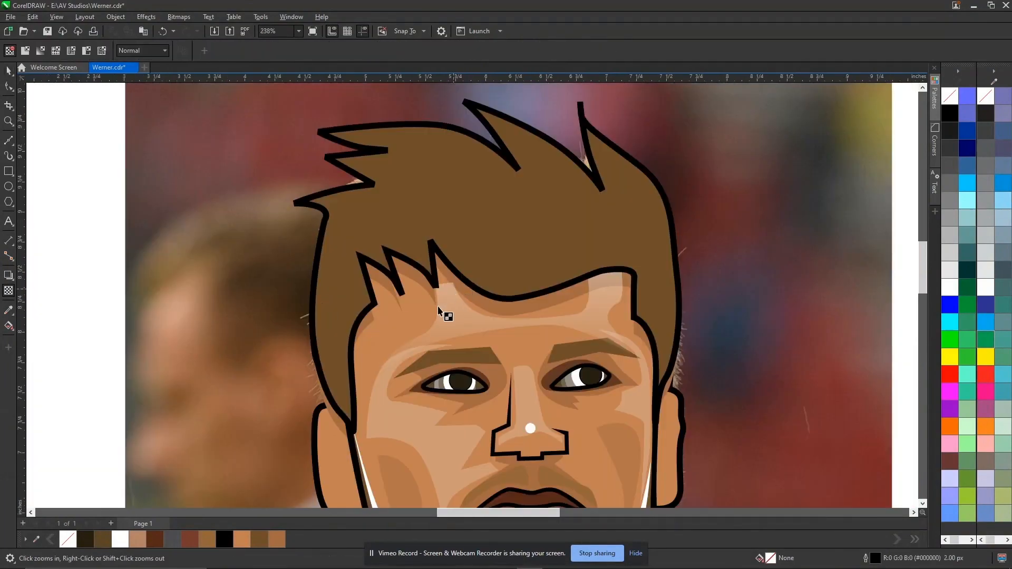
click(514, 257)
drag(516, 94, 515, 375)
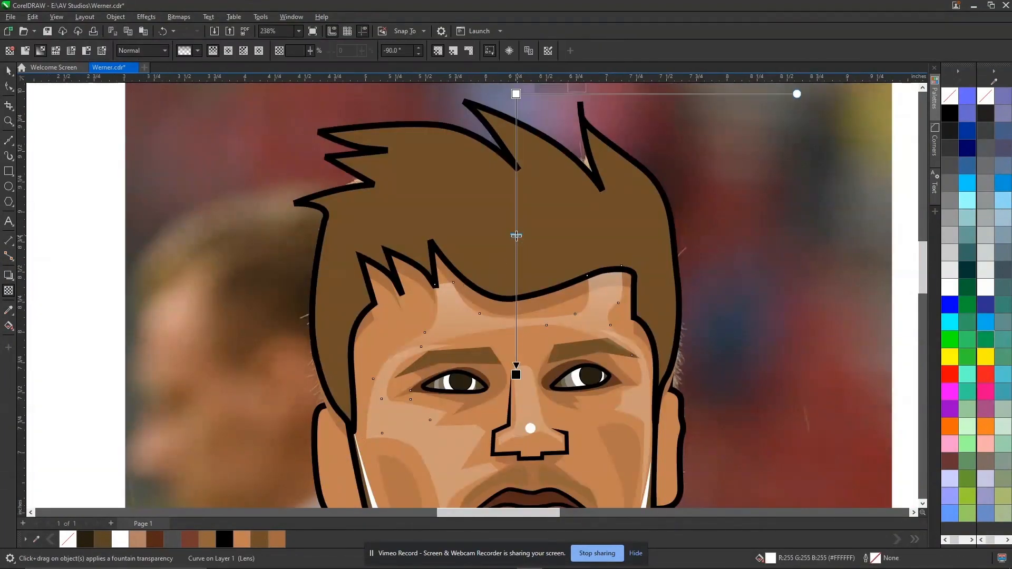
key(space)
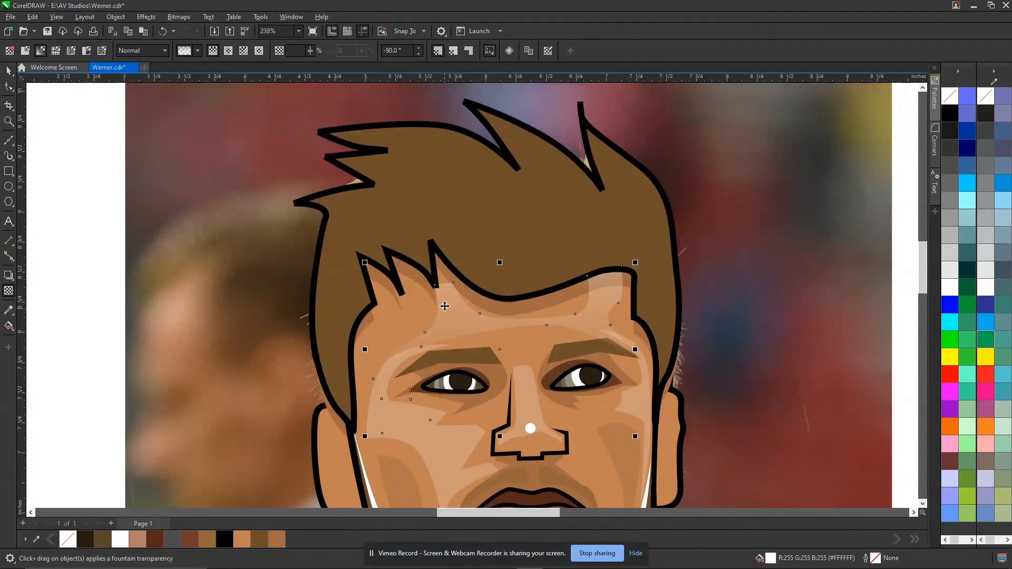
scroll(254, 246, down, 3)
key(Escape)
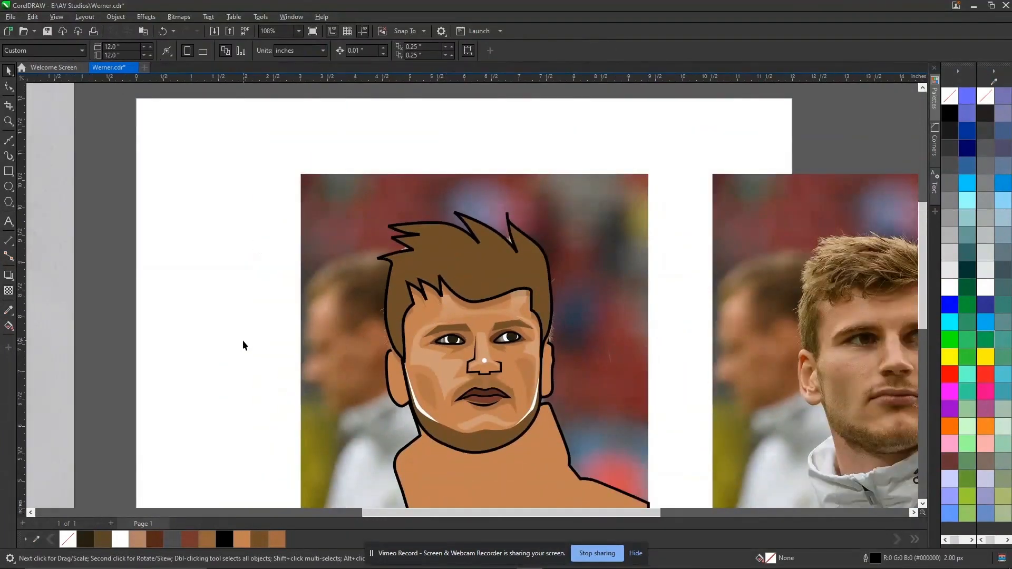
Step: Draw a closed, curved hair-strand shape about 1.06 by 0.49 inches near the top of the illustrated hair
scroll(242, 339, down, 3)
scroll(579, 389, up, 3)
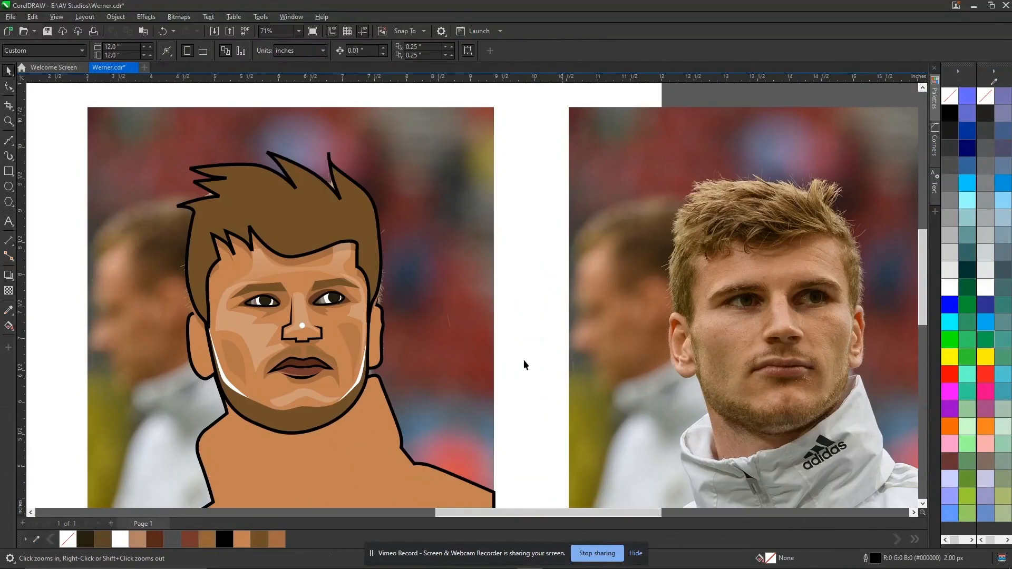
click(320, 218)
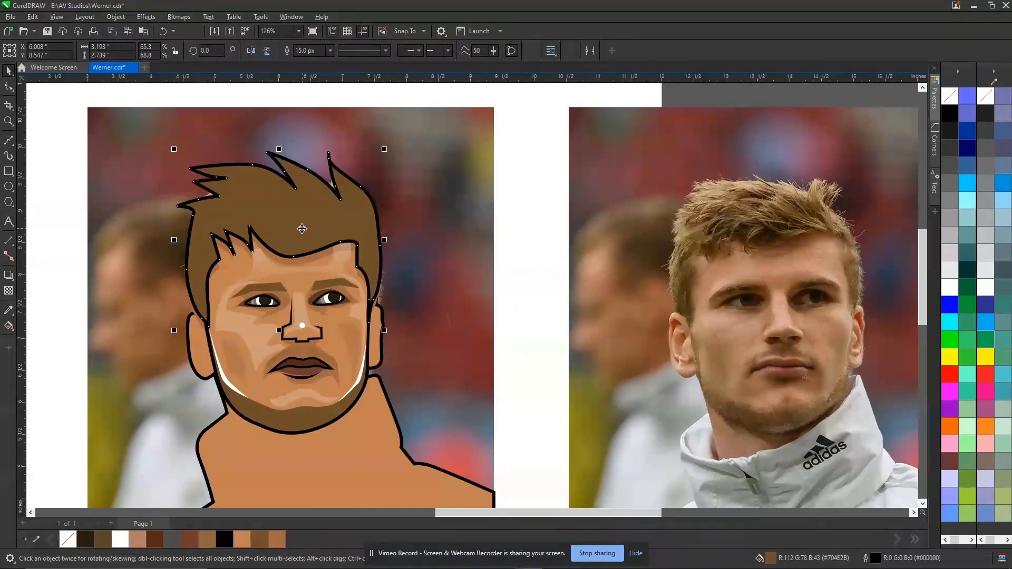
click(9, 140)
scroll(272, 184, up, 2)
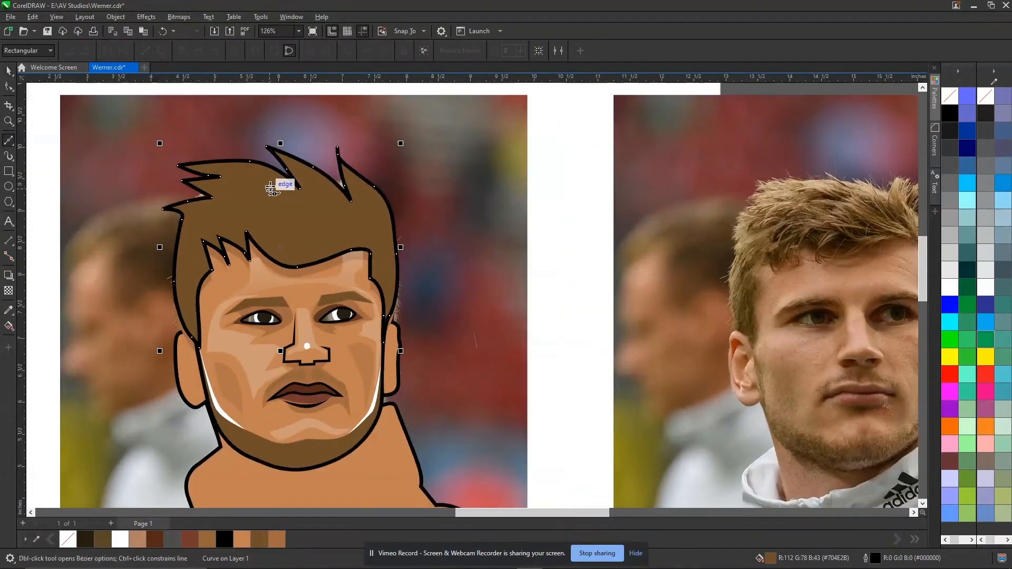
click(231, 164)
drag(285, 183, 311, 196)
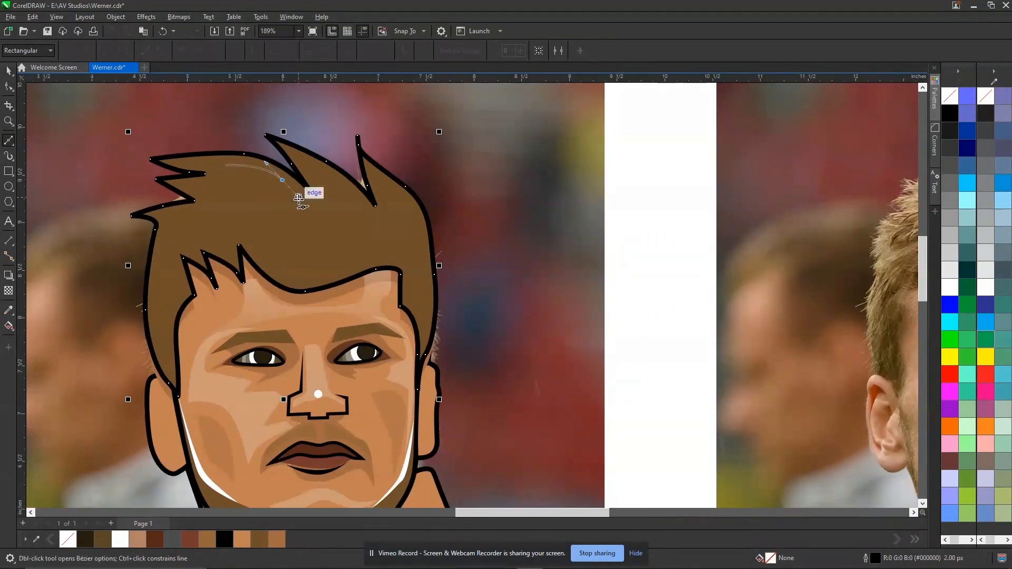
click(327, 212)
drag(286, 202, 277, 189)
drag(225, 165, 259, 175)
key(space)
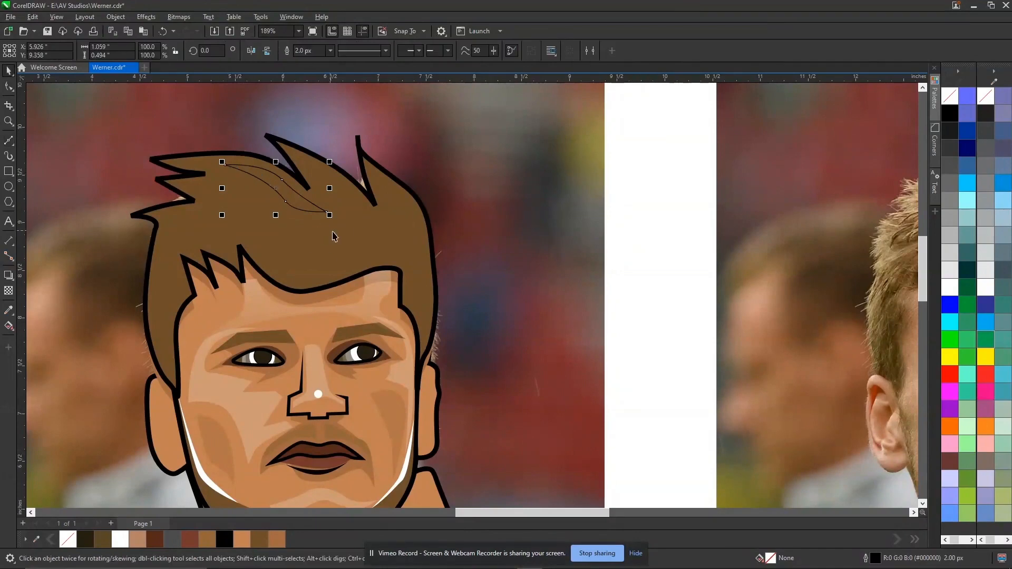
Step: Fill the hair strand with the hair brown, darken it with black to #654627, and remove its outline
click(345, 237)
right_click(345, 235)
click(287, 240)
click(288, 240)
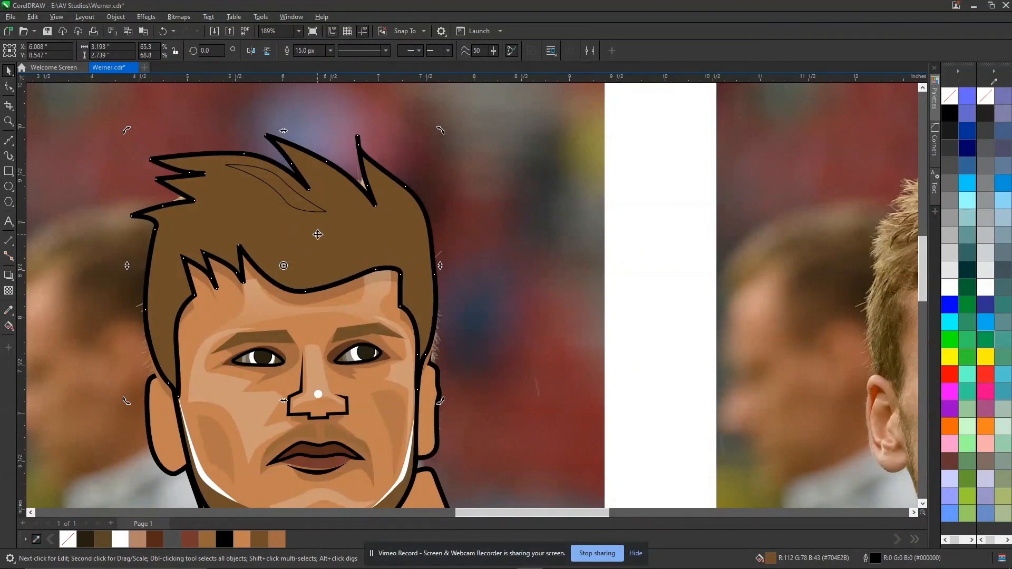
click(299, 207)
ctrl+click(950, 114)
right_click(951, 97)
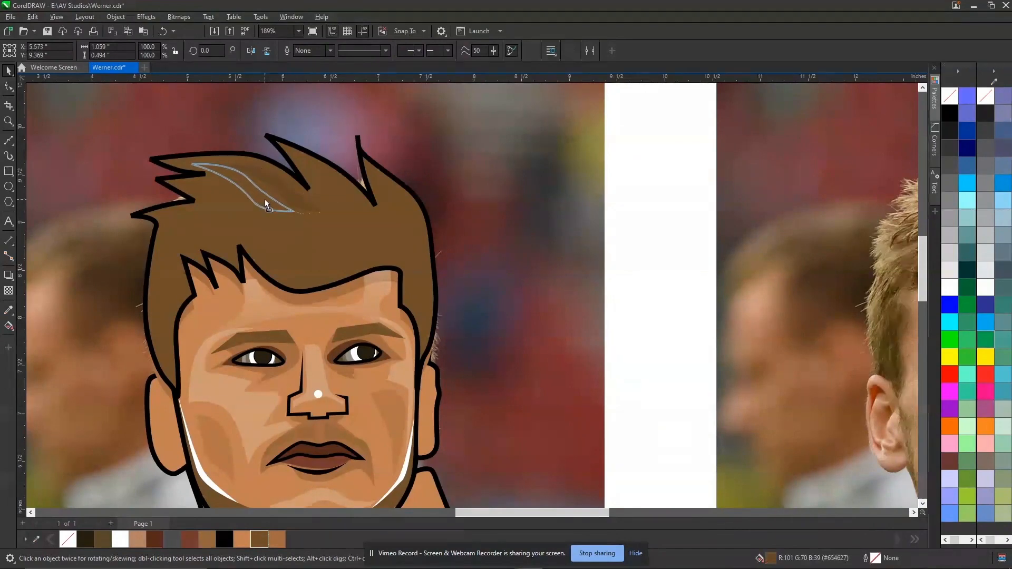
Step: Duplicate the dark strand across the crown and above the fringe spikes, rotating, resizing and reshaping the copies to follow the hair
drag(264, 198, 356, 214)
right_click(244, 211)
click(357, 214)
drag(410, 235, 395, 248)
key(F10)
key(space)
drag(359, 212, 226, 235)
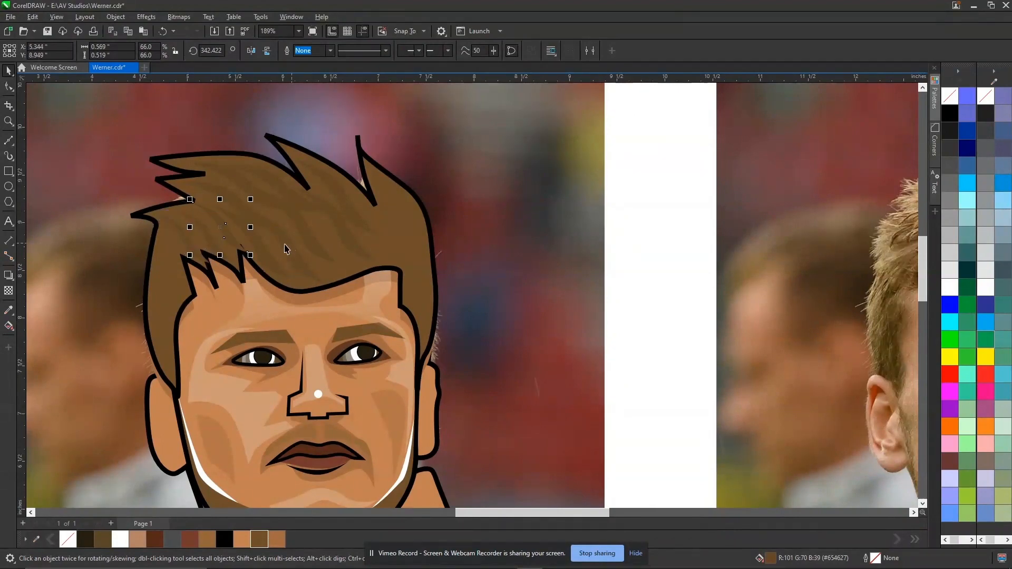
click(225, 235)
drag(251, 255, 270, 250)
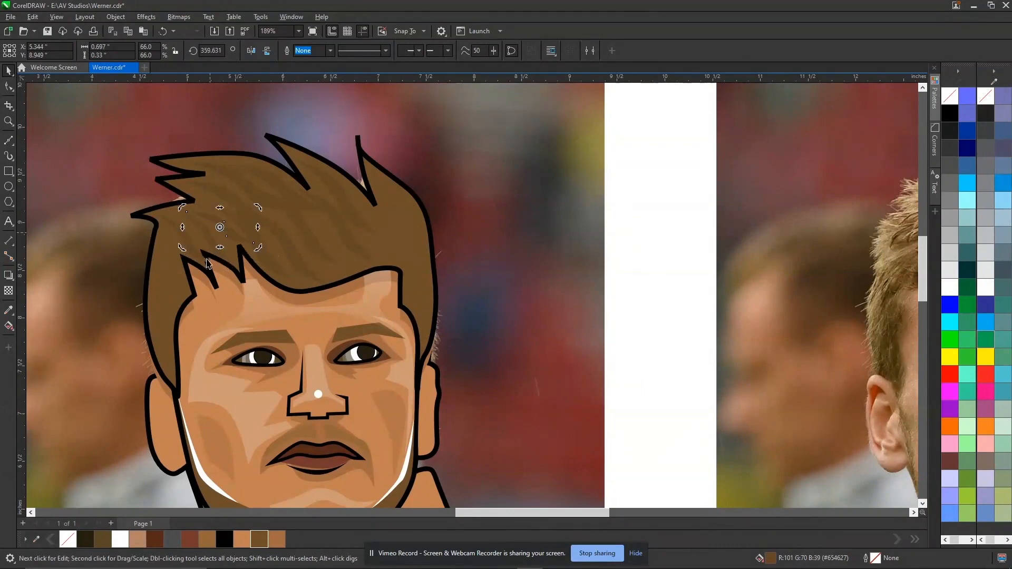
Step: Add more rotated and resized strand copies on the hair below the rear spike to finish the texture
drag(237, 234, 427, 266)
click(410, 218)
click(399, 241)
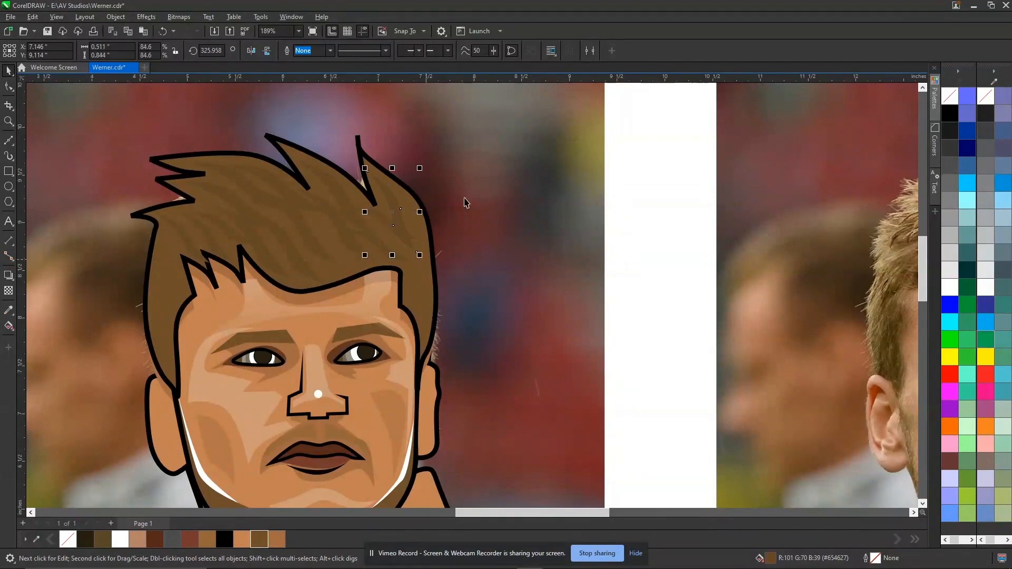
drag(386, 227, 336, 242)
click(453, 201)
Step: Select all the hair strands and darken them with black to #5B3F23
mouse_move(120, 120)
mouse_down()
mouse_move(183, 181)
mouse_move(451, 312)
mouse_move(444, 296)
mouse_move(428, 296)
mouse_up()
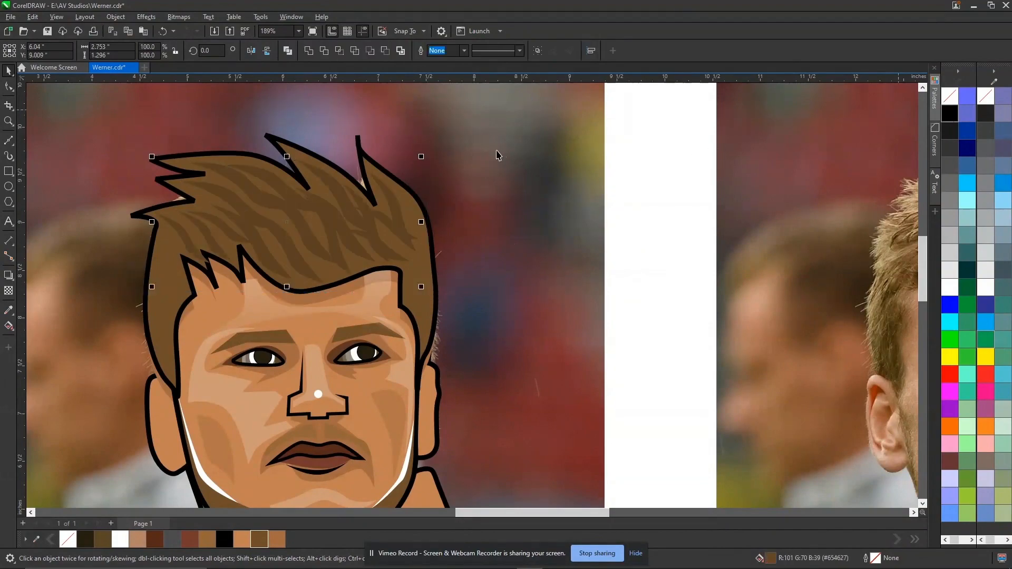
scroll(402, 234, down, 6)
scroll(354, 231, up, 4)
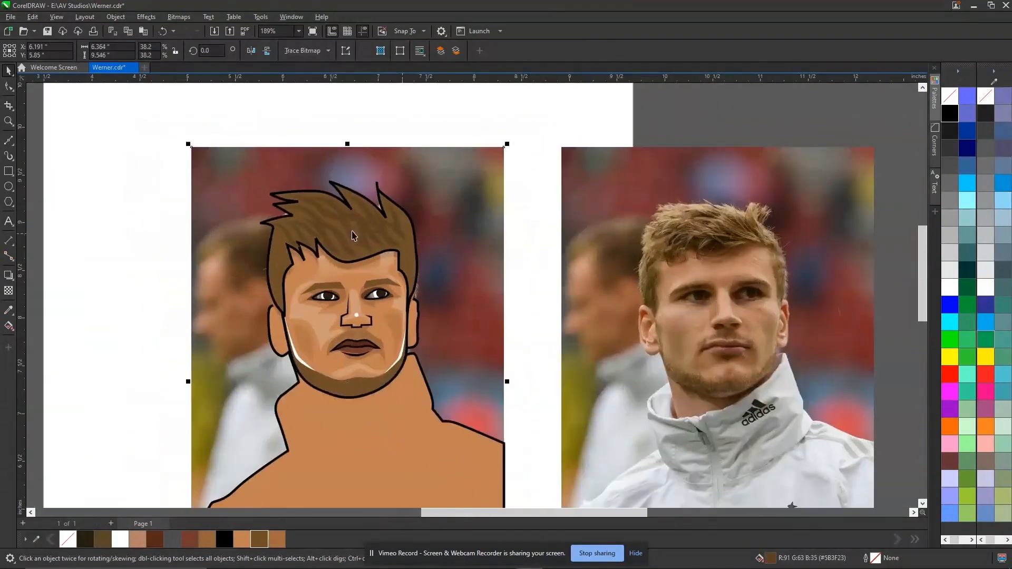
Step: Duplicate a central hair strand, tint it with skin orange and dark reddish brown to #6A4528, and place copies across the crown
click(340, 253)
drag(341, 250, 336, 234)
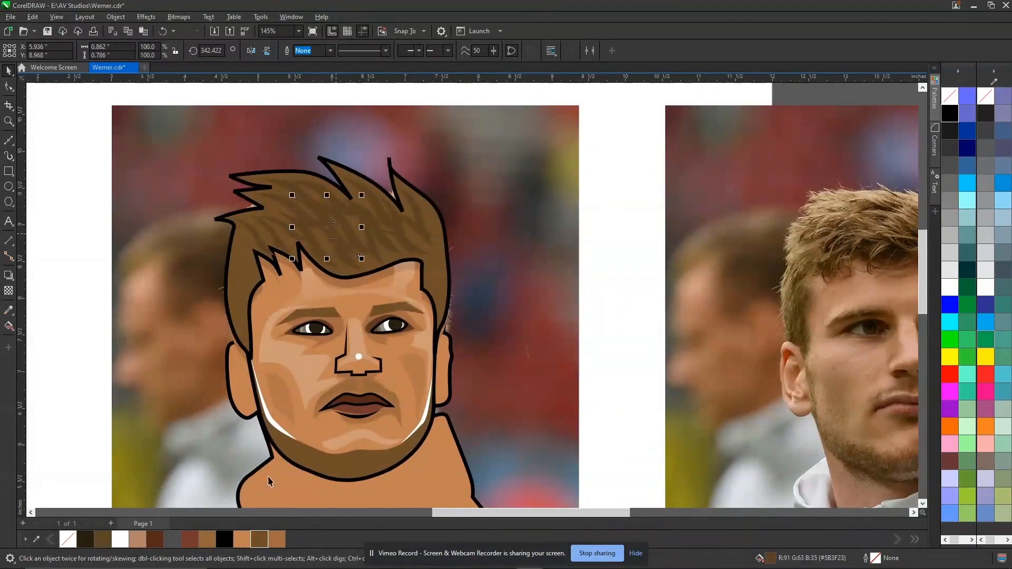
click(239, 540)
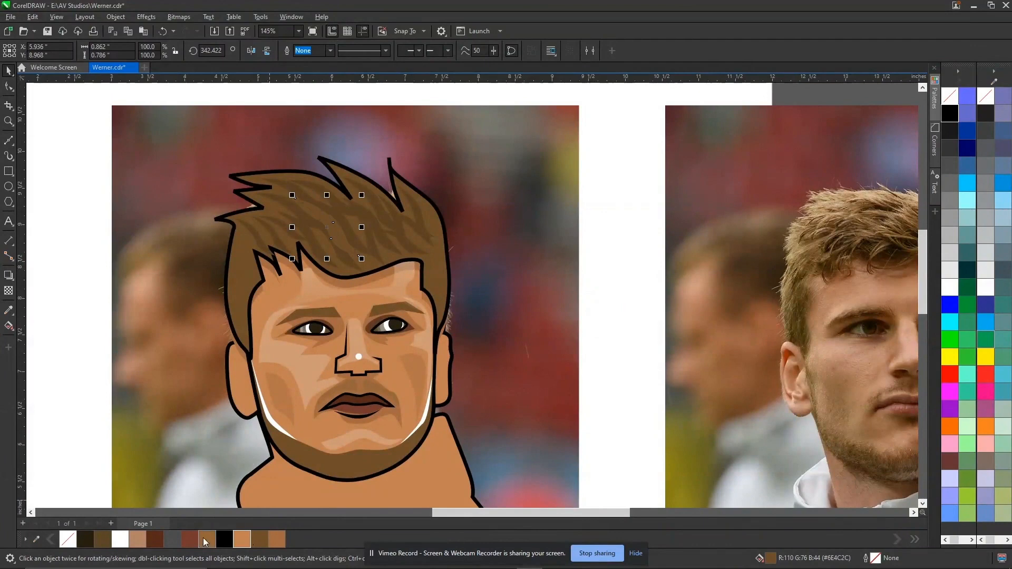
click(156, 541)
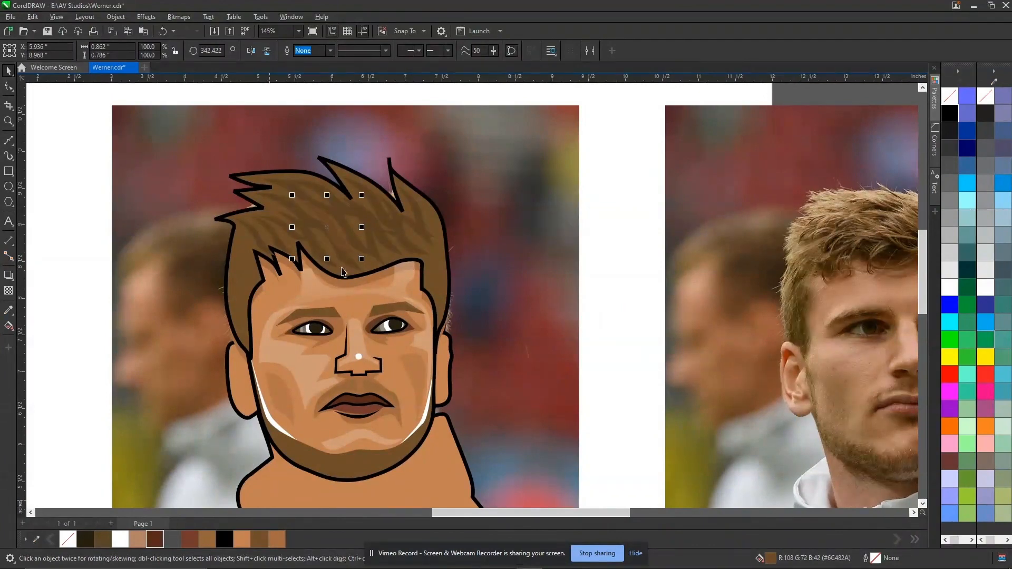
drag(337, 238, 373, 217)
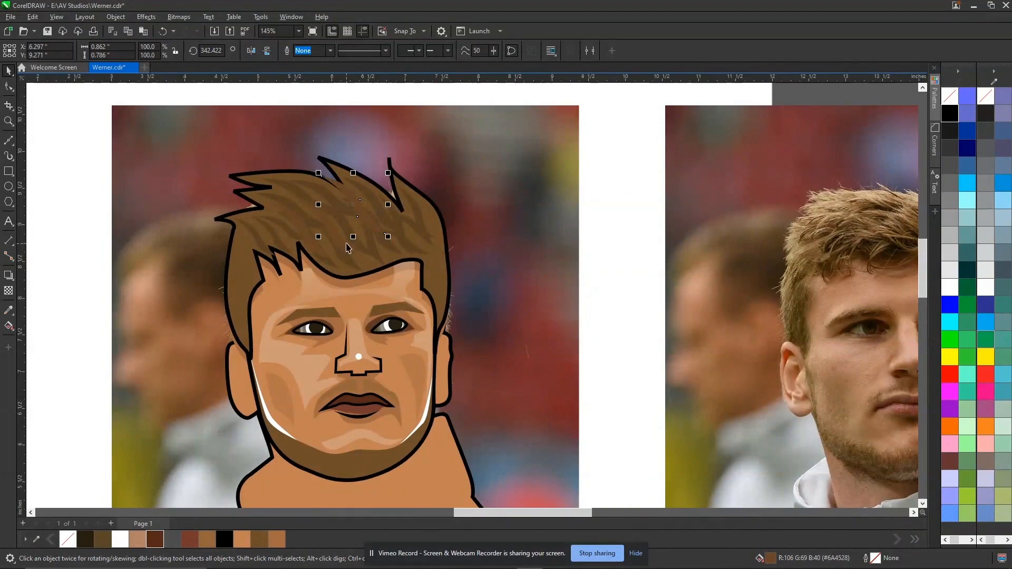
scroll(343, 252, up, 2)
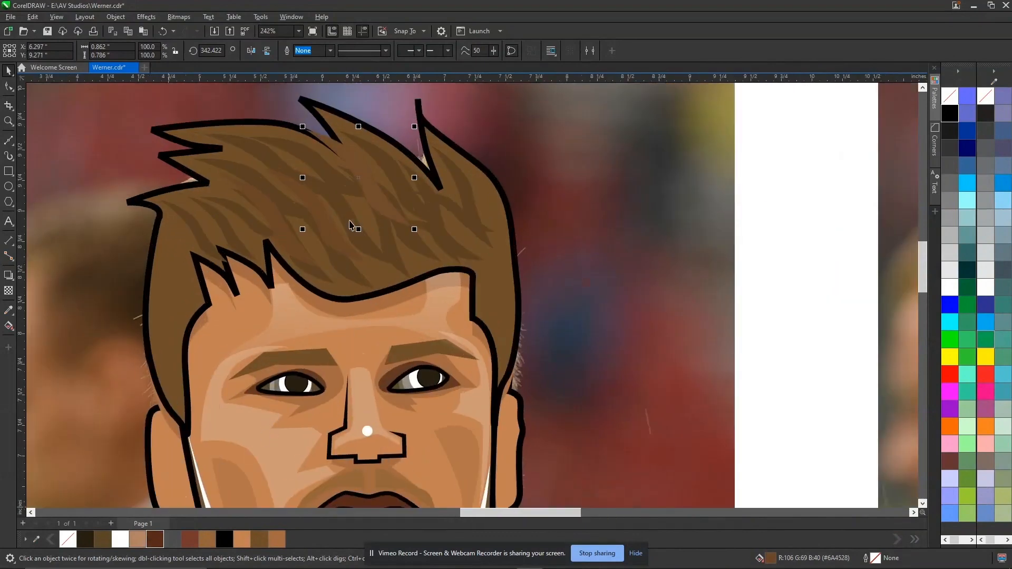
Step: Place more reddish-brown strand copies across the crown and above the fringe spikes, scaling one down to 58%
drag(334, 238, 415, 259)
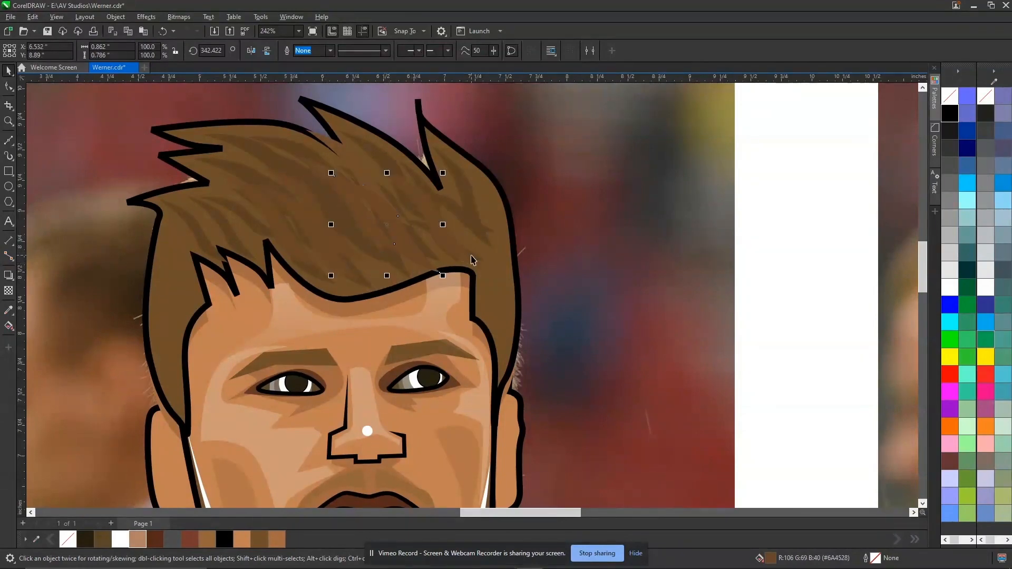
scroll(421, 237, down, 2)
scroll(421, 237, down, 2)
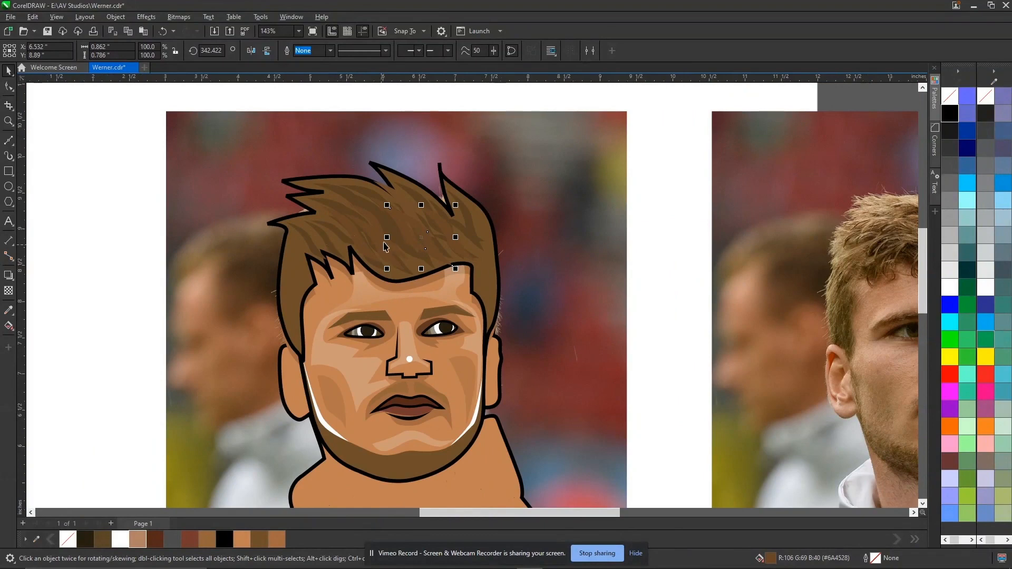
drag(421, 241, 328, 244)
drag(361, 279, 361, 264)
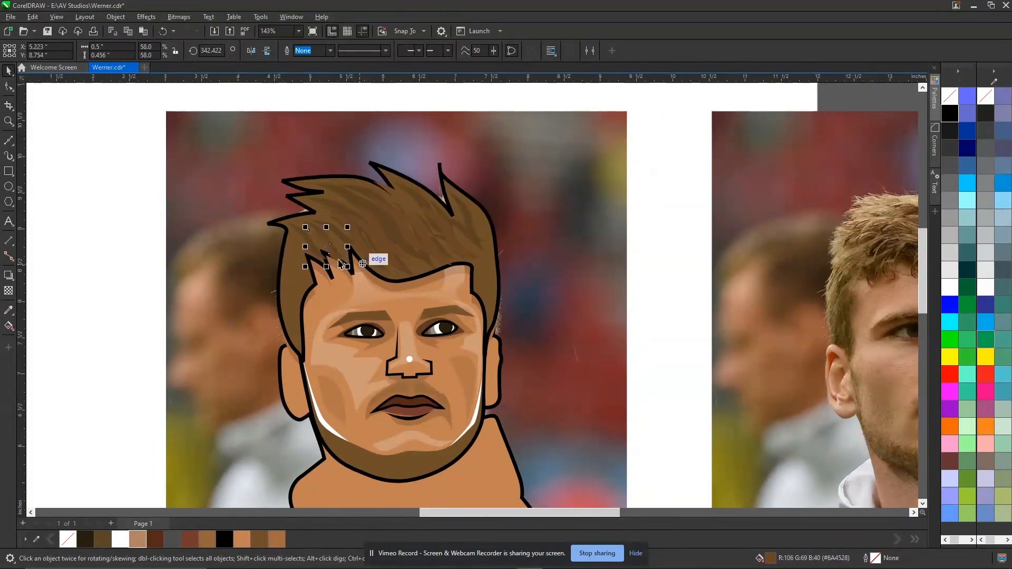
scroll(329, 246, up, 1)
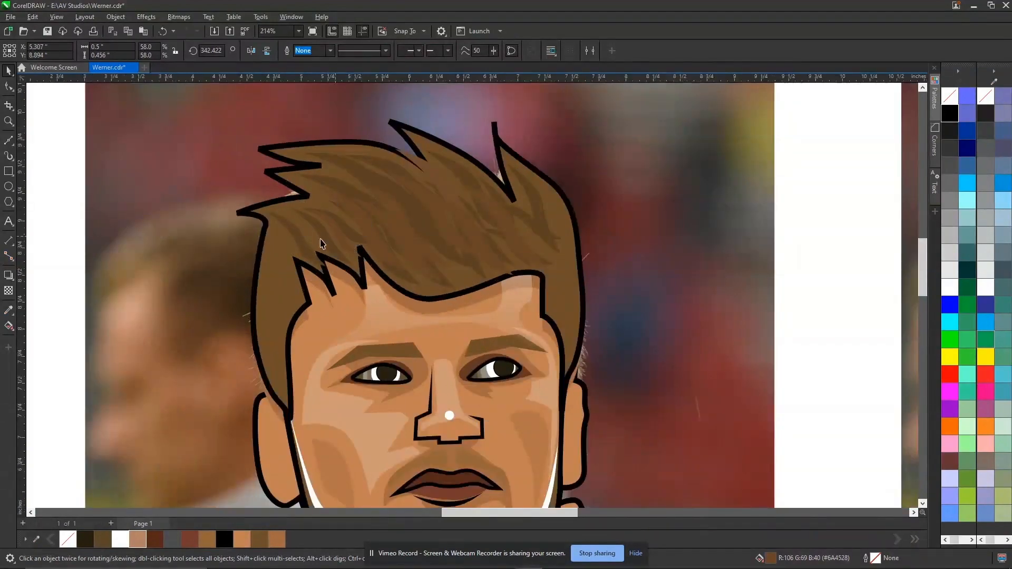
drag(308, 237, 302, 233)
drag(422, 223, 510, 261)
Step: Select all the hair strands, undo a trial move of them, and group them
scroll(490, 248, down, 1)
drag(293, 158, 575, 290)
drag(452, 233, 390, 170)
key(ctrl+z)
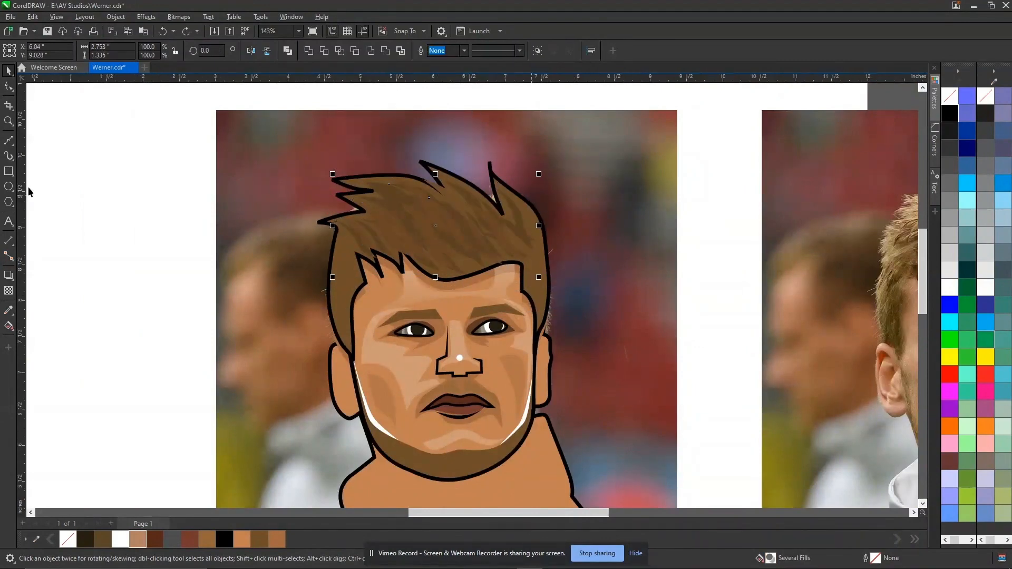
key(ctrl+g)
Step: Try a vertical gradient transparency on the grouped strands, fading them from the crown down toward the forehead
click(8, 291)
drag(437, 147, 437, 280)
drag(437, 146, 439, 207)
key(space)
click(446, 110)
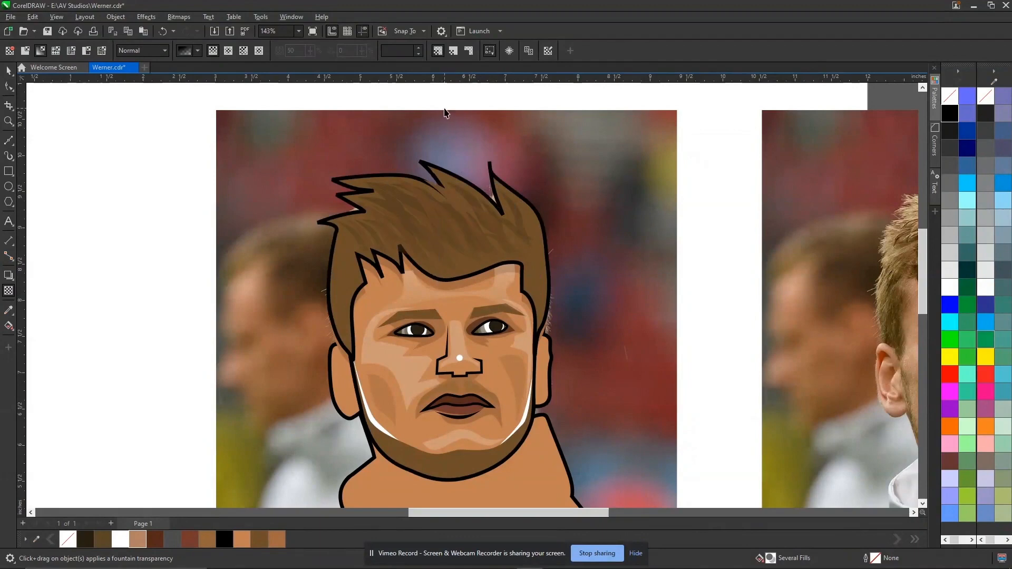
Step: Redraw the strand group's gradient transparency vertically so the strands fade from the fringe up toward the crown
scroll(473, 214, down, 1)
key(F2)
drag(309, 150, 634, 336)
click(451, 246)
key(space)
drag(448, 377, 441, 203)
key(space)
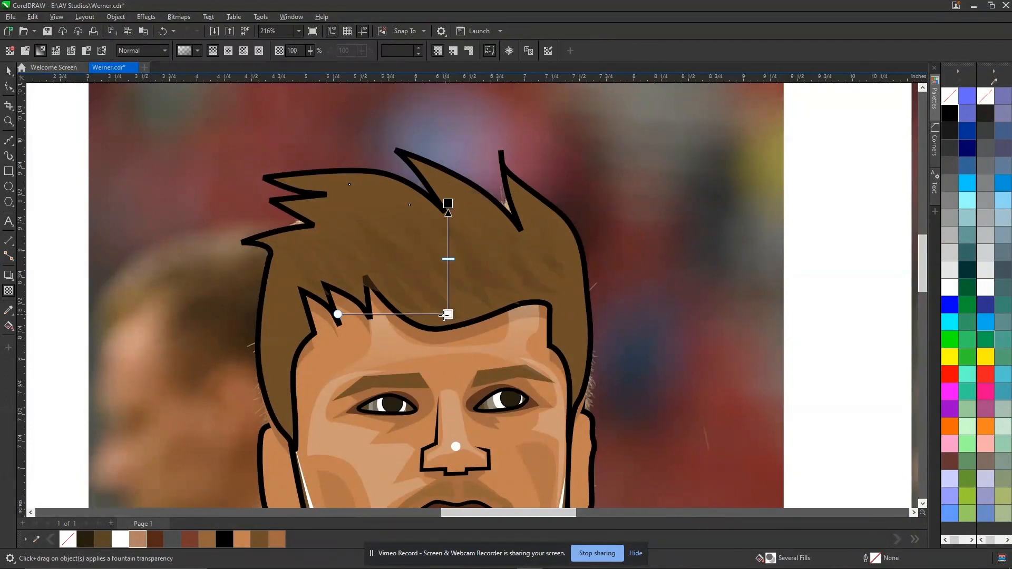
click(511, 218)
scroll(510, 218, down, 2)
click(572, 194)
key(space)
scroll(425, 235, down, 2)
key(ctrl+z)
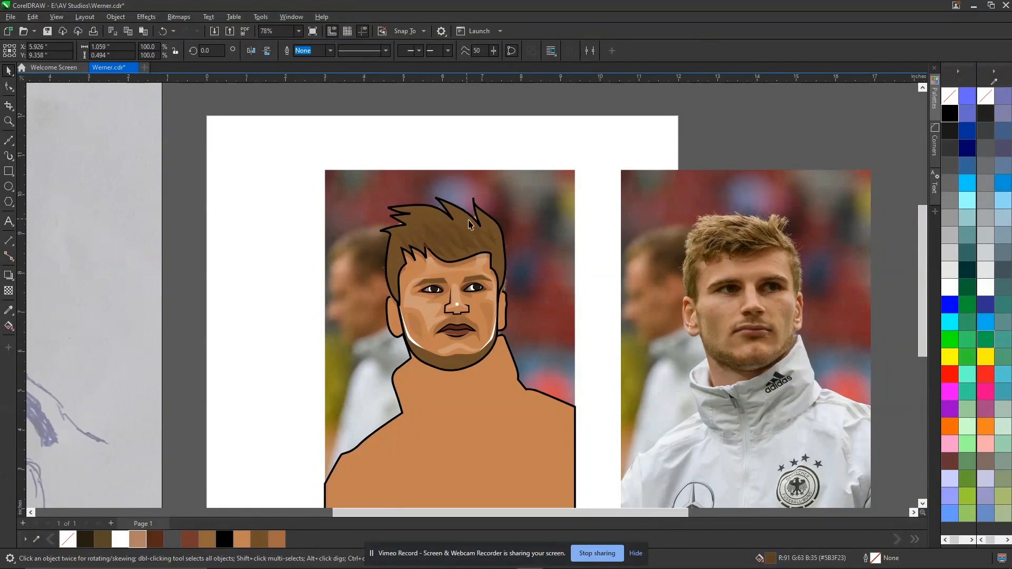
Step: Examine the face, hair and neck of the portrait against the reference photo
key(Escape)
scroll(454, 279, down, 1)
scroll(464, 316, up, 2)
scroll(459, 311, up, 2)
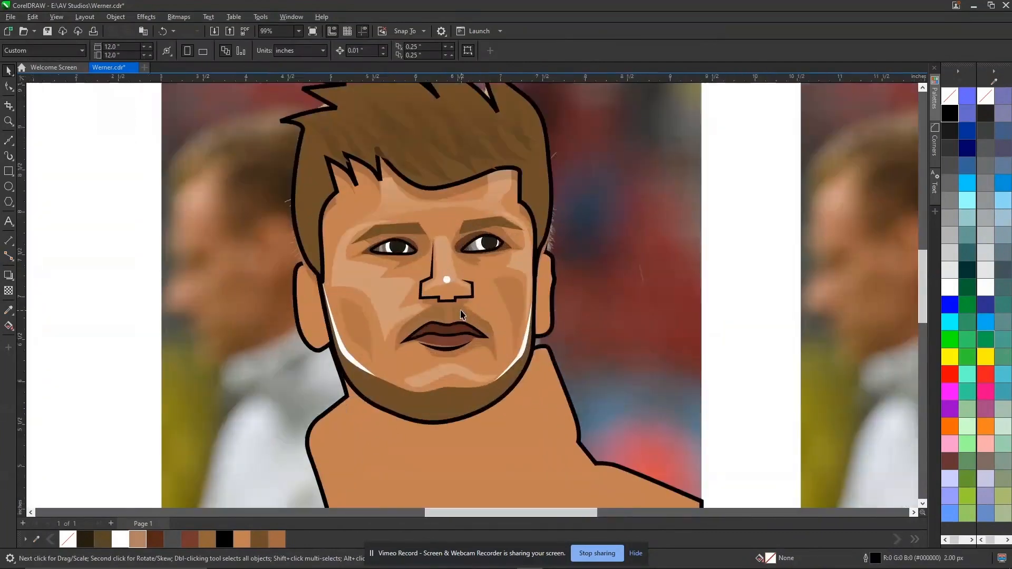
scroll(377, 303, down, 2)
scroll(374, 301, down, 1)
key(F2)
drag(296, 155, 842, 435)
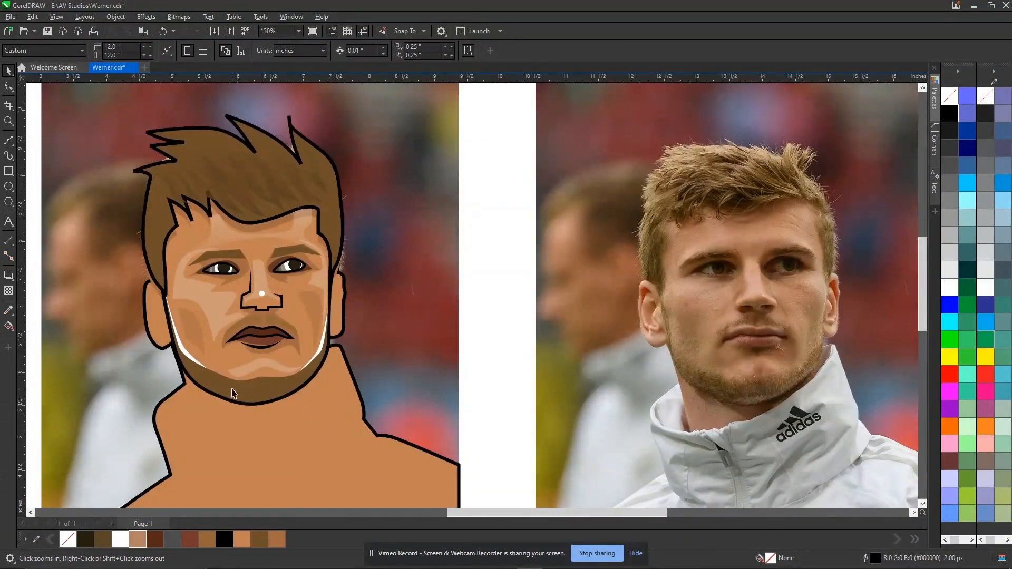
scroll(260, 388, up, 2)
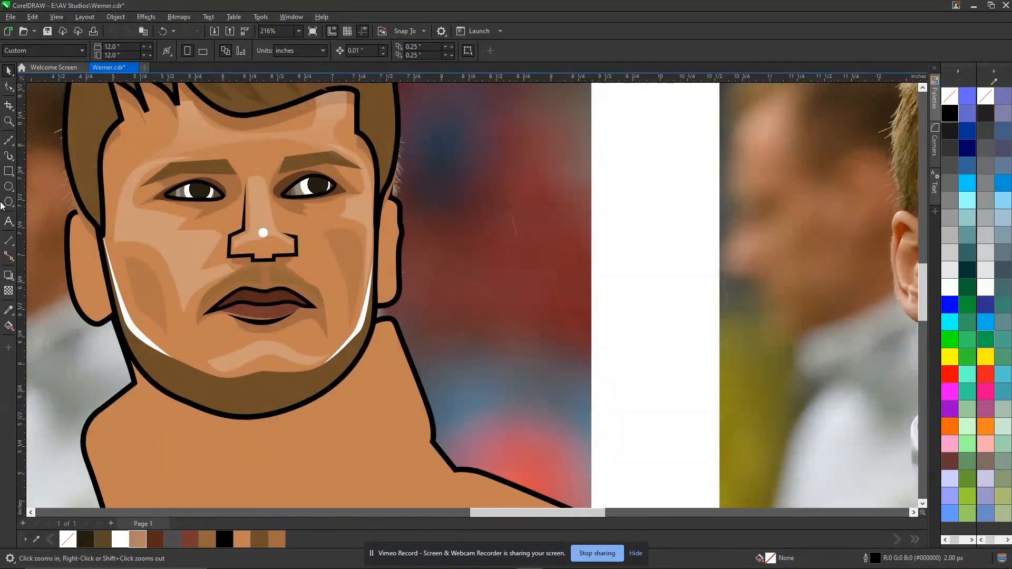
scroll(261, 188, down, 2)
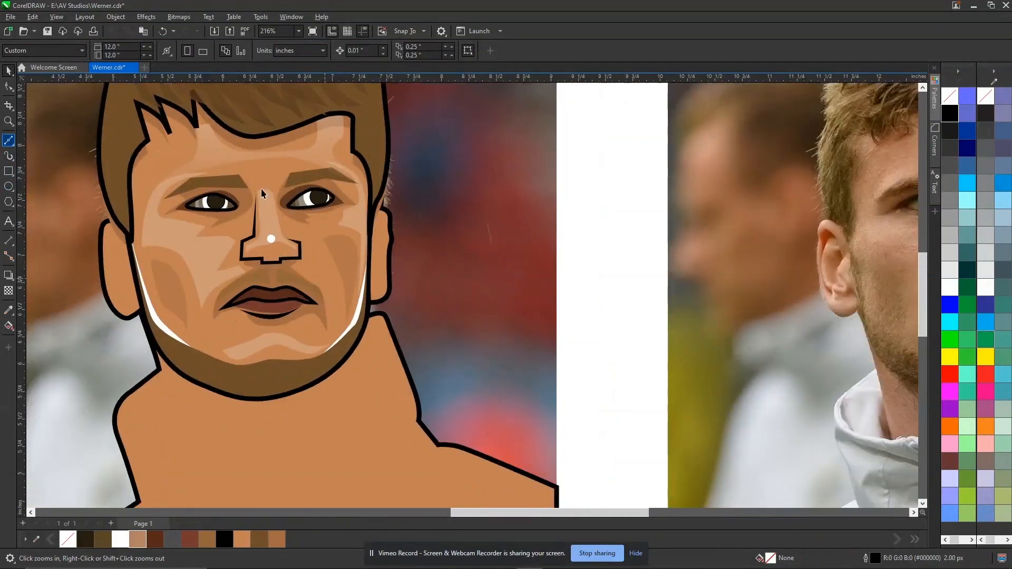
scroll(272, 339, down, 1)
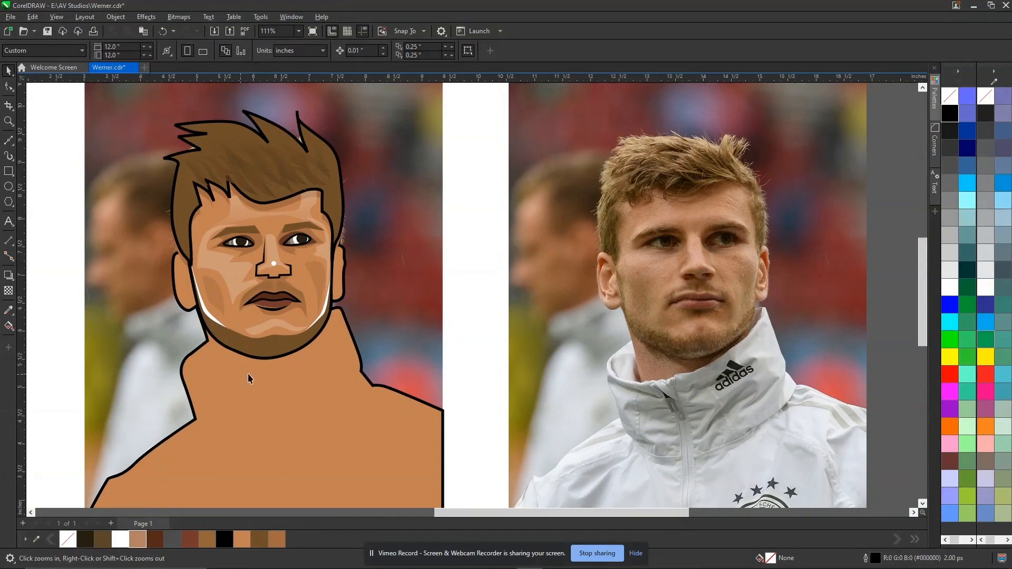
Step: Remove the body shape's fill to expose the photo and trace the jacket's collar line across the neck with a Bézier curve
click(252, 407)
click(315, 430)
click(953, 100)
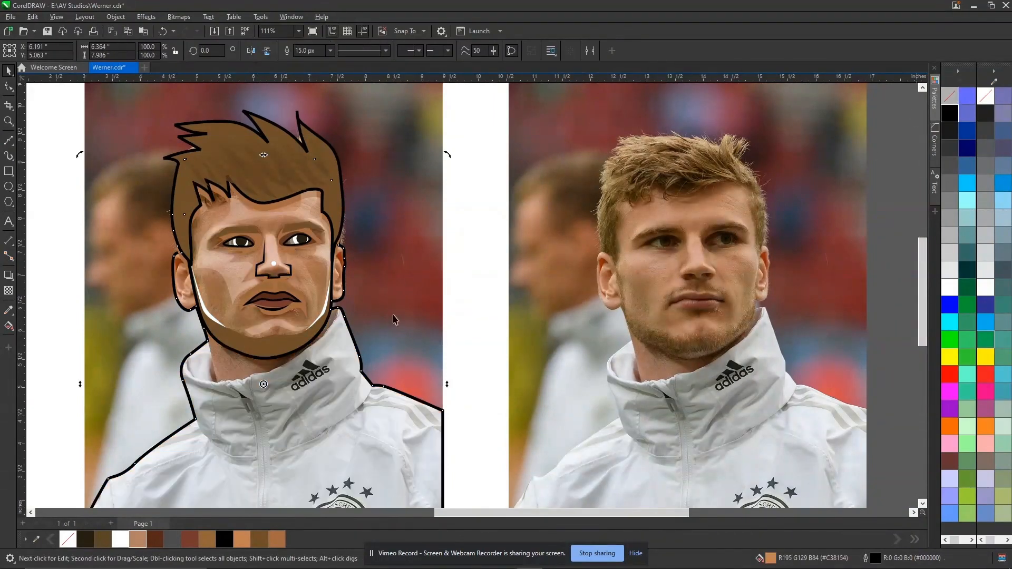
scroll(228, 420, up, 2)
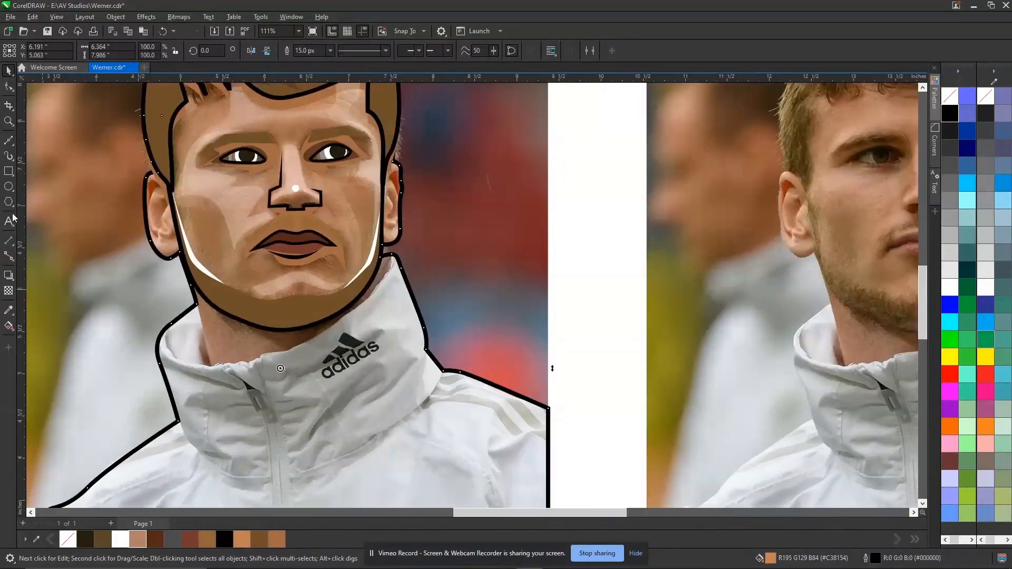
click(197, 306)
drag(214, 368, 281, 358)
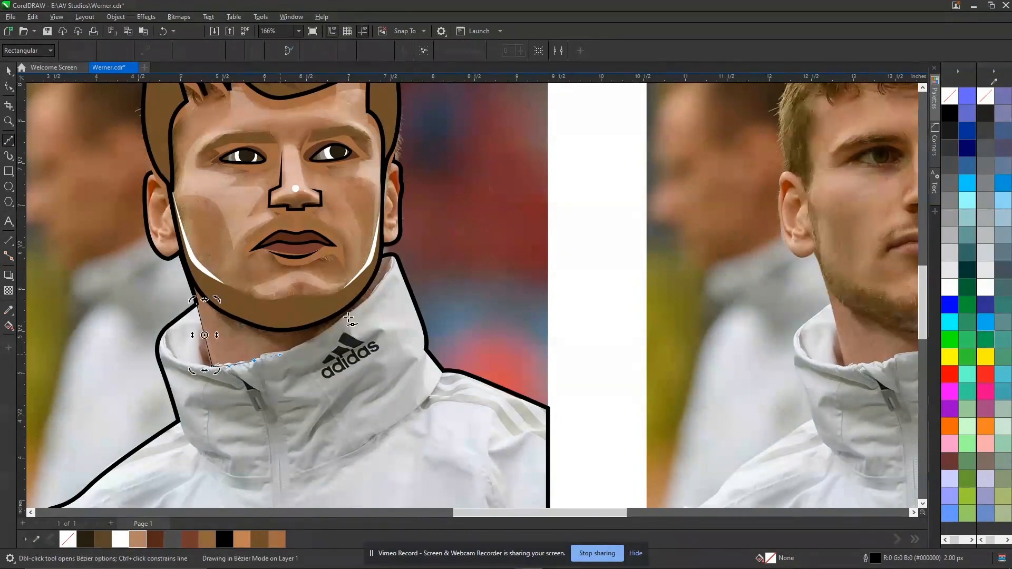
drag(367, 304, 384, 281)
scroll(391, 252, up, 3)
click(391, 253)
scroll(448, 239, down, 3)
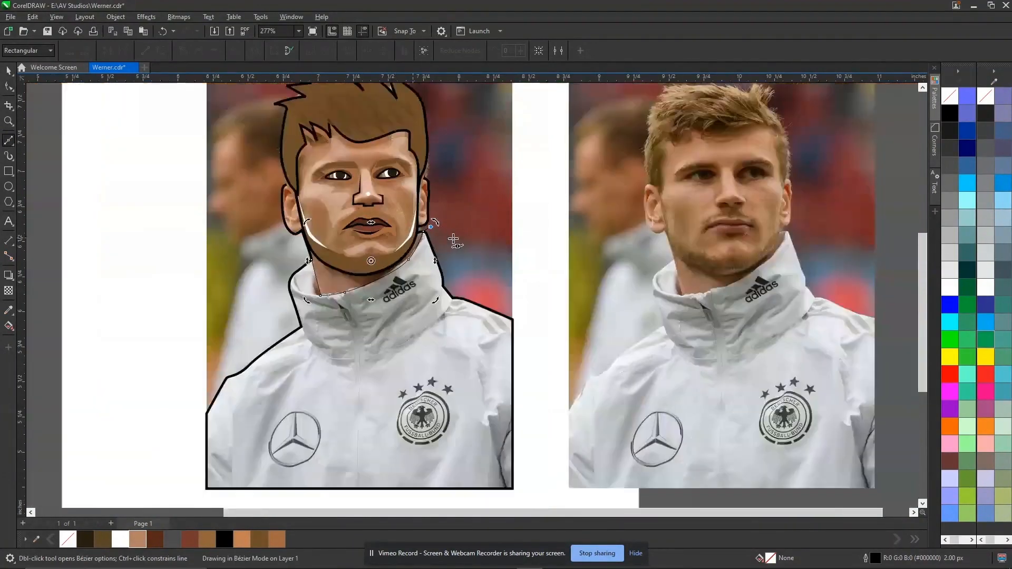
Step: Continue the curve loosely around the outside of the shoulders and torso and close it at the collar's starting point
scroll(449, 240, down, 2)
click(503, 280)
click(507, 406)
drag(462, 455, 454, 461)
click(260, 454)
drag(253, 362, 256, 347)
click(317, 280)
scroll(345, 256, up, 3)
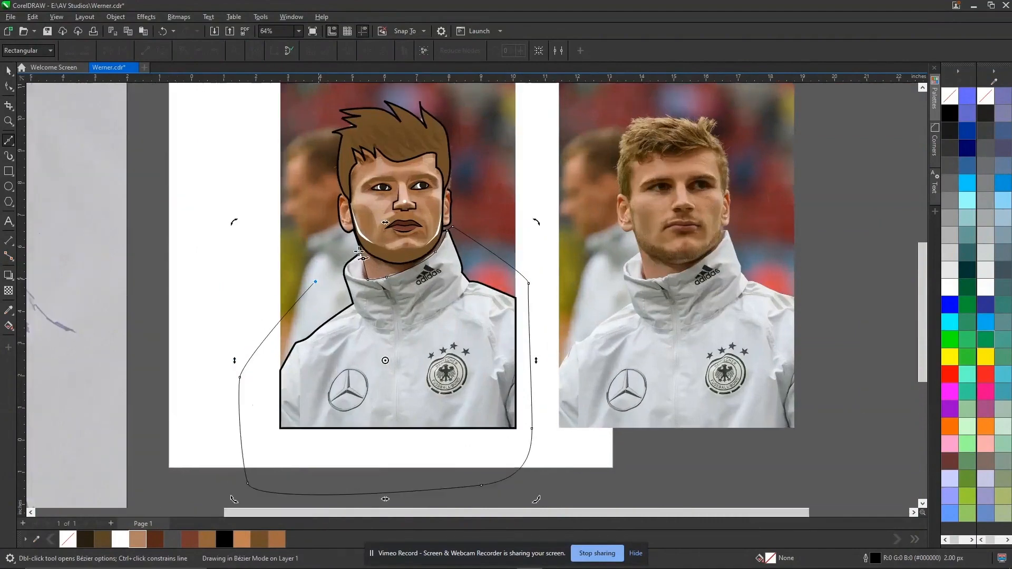
drag(358, 254, 341, 250)
key(space)
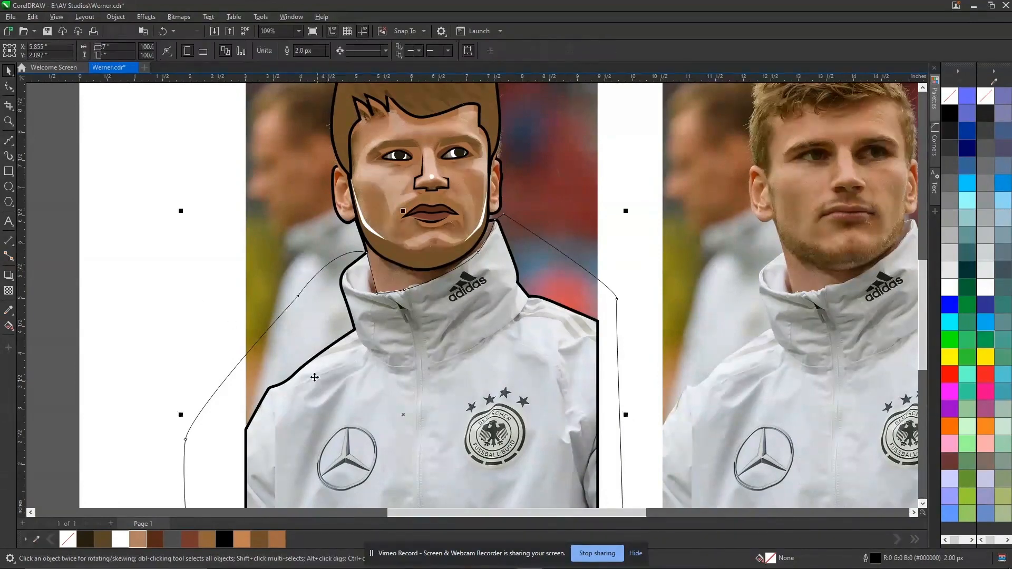
Step: Restore the body's skin-orange fill #C38154 and intersect the body with the traced curve to create a separate jacket shape
click(300, 367)
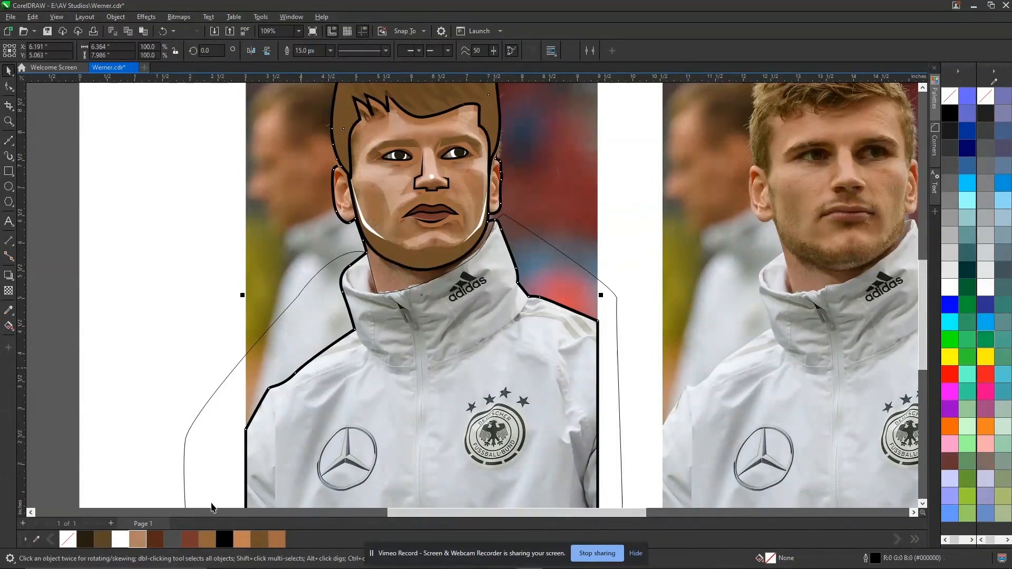
click(241, 537)
click(210, 446)
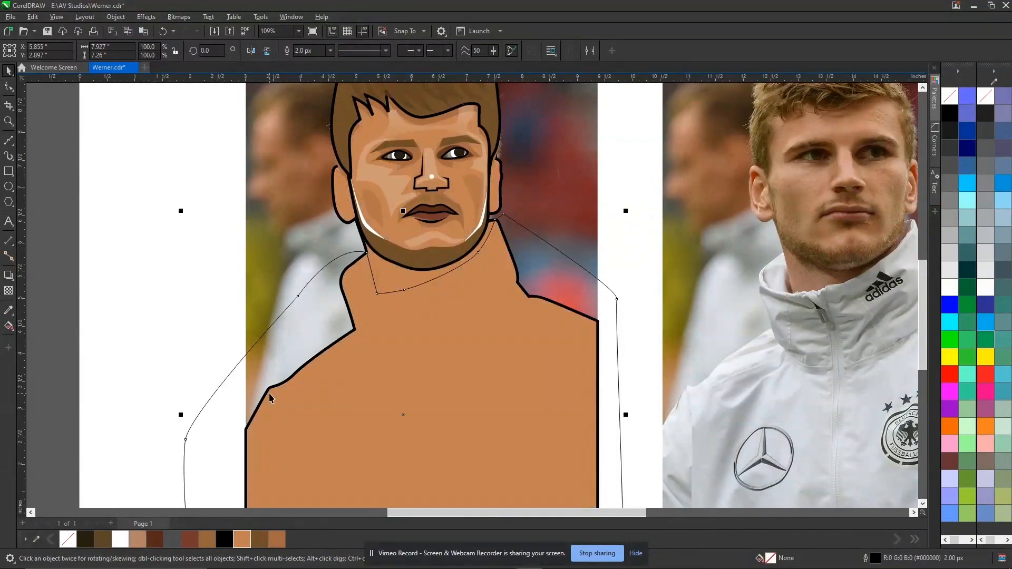
shift+click(269, 389)
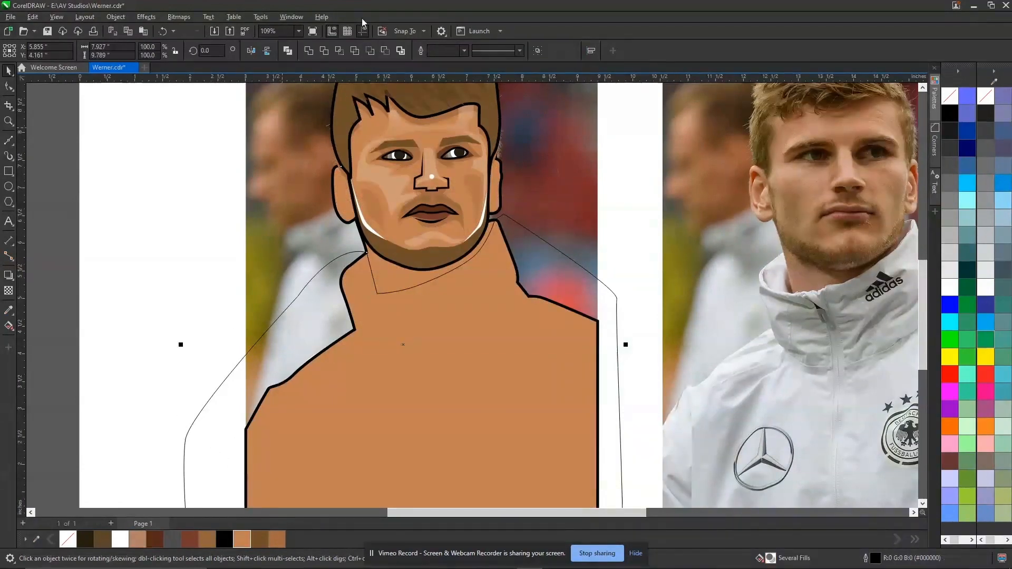
click(339, 51)
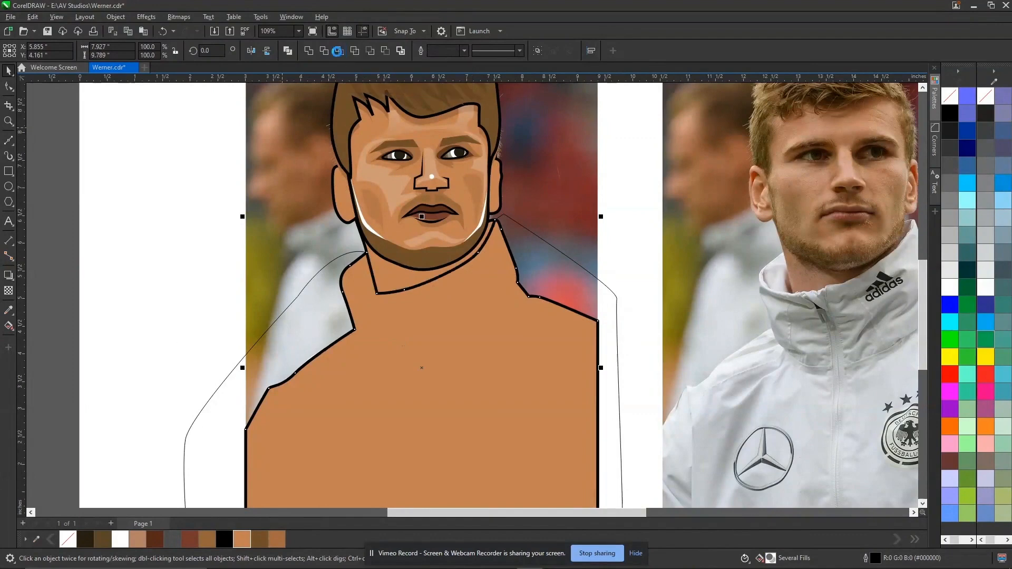
Step: Delete the traced curve around the body and undo a trial move of the jacket shape
click(286, 318)
key(Delete)
drag(464, 380, 71, 264)
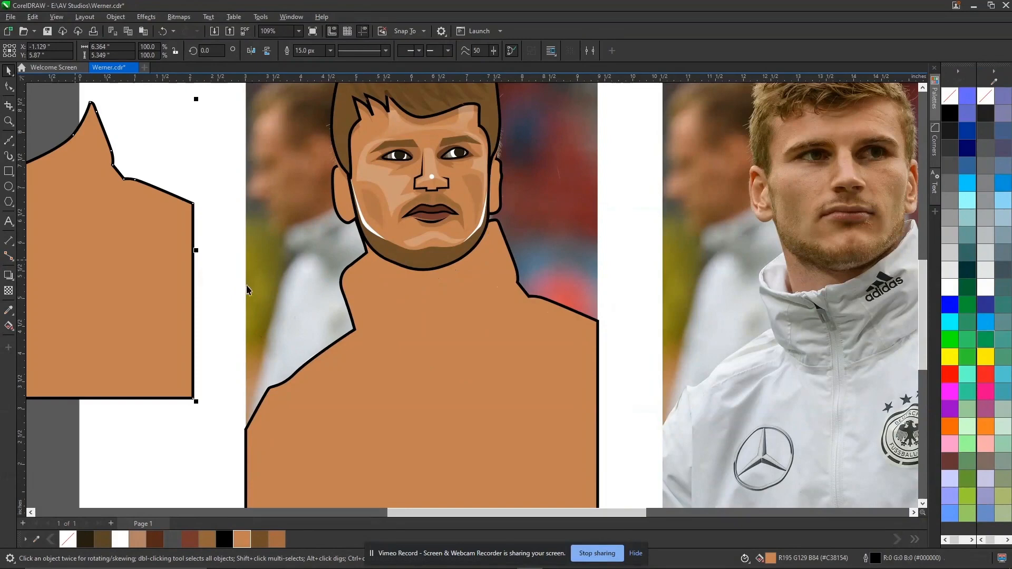
key(Delete)
Step: Sample the light grey of the jacket in the reference photo and fill the jacket shape with it
click(386, 361)
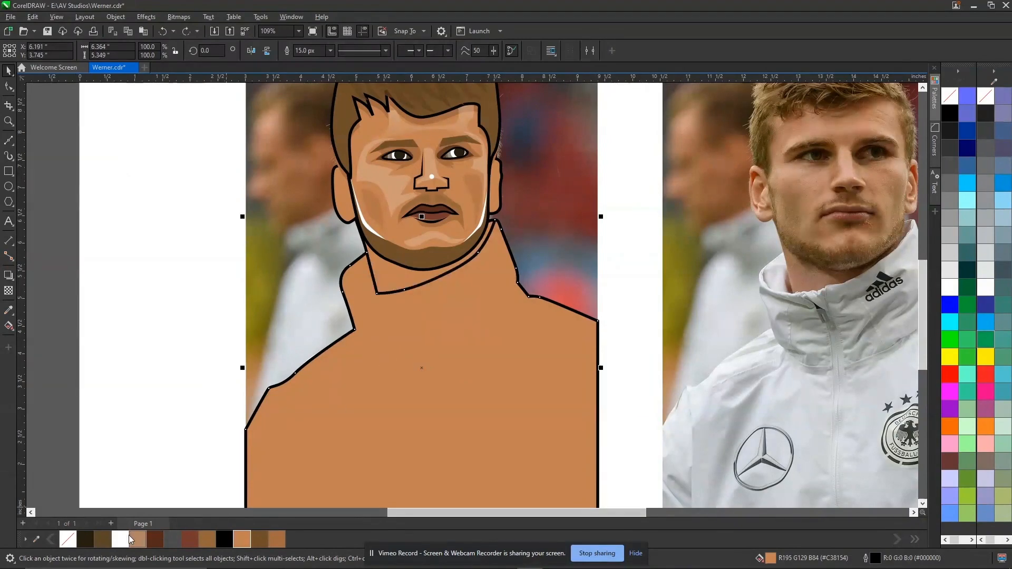
click(36, 539)
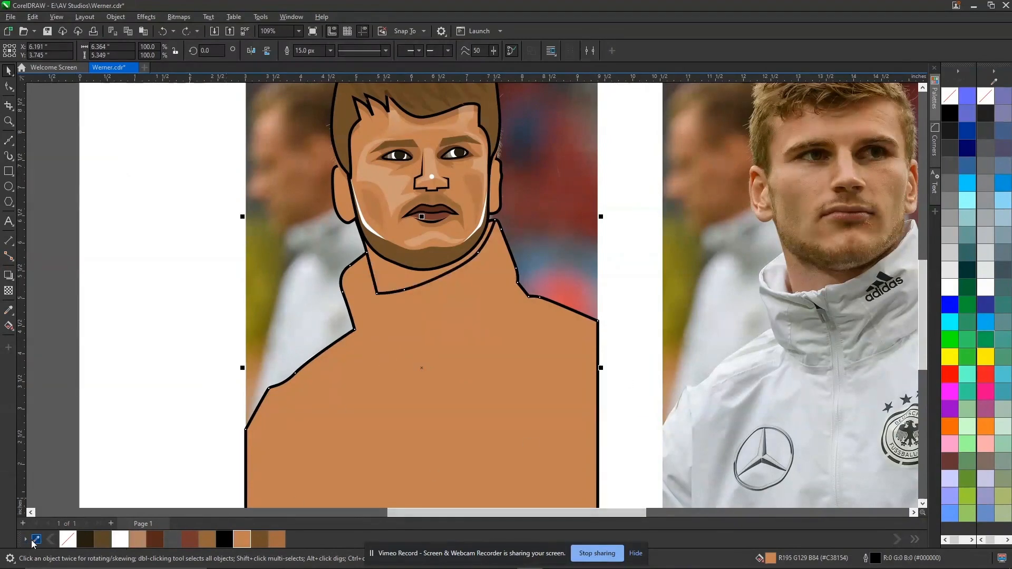
click(736, 413)
drag(298, 542, 387, 441)
click(159, 285)
Step: Draw a closed curved shadow shape under the chin, running across the neck and up along the jaw to the collar's peak
scroll(403, 300, down, 2)
key(F2)
drag(280, 148, 555, 369)
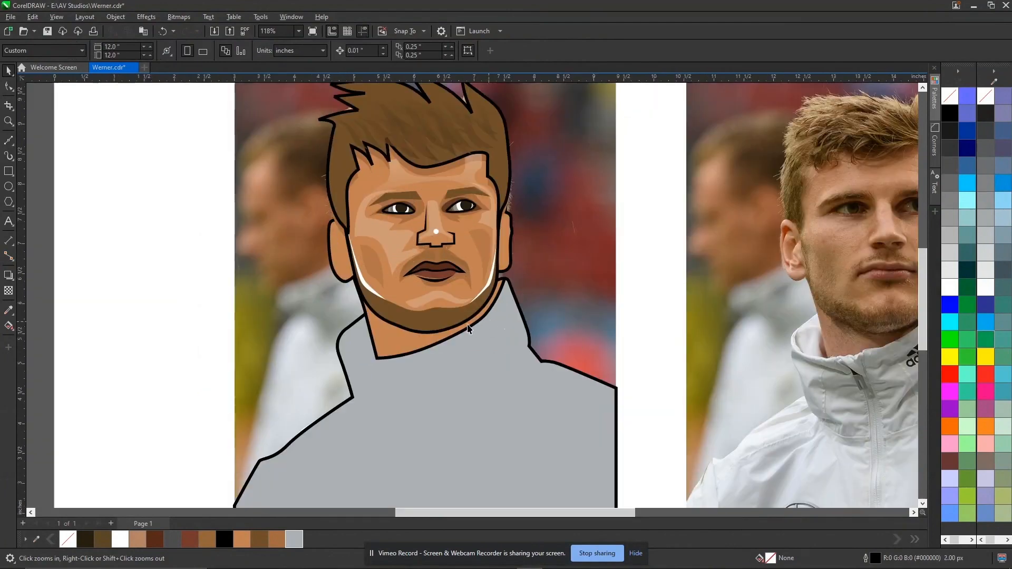
scroll(469, 362, down, 1)
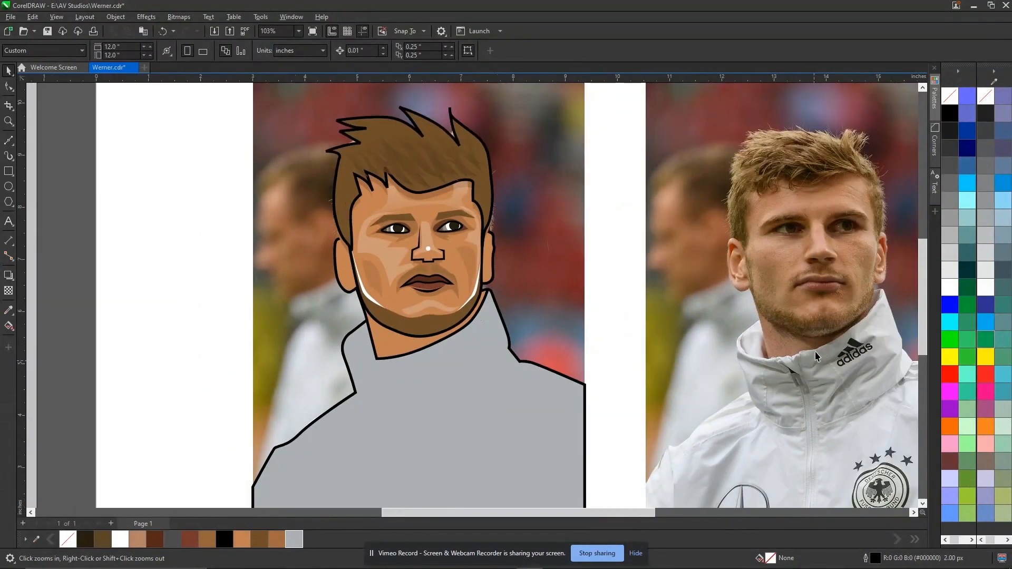
click(8, 140)
click(391, 330)
drag(449, 360, 455, 363)
click(484, 314)
click(481, 292)
drag(391, 329, 456, 332)
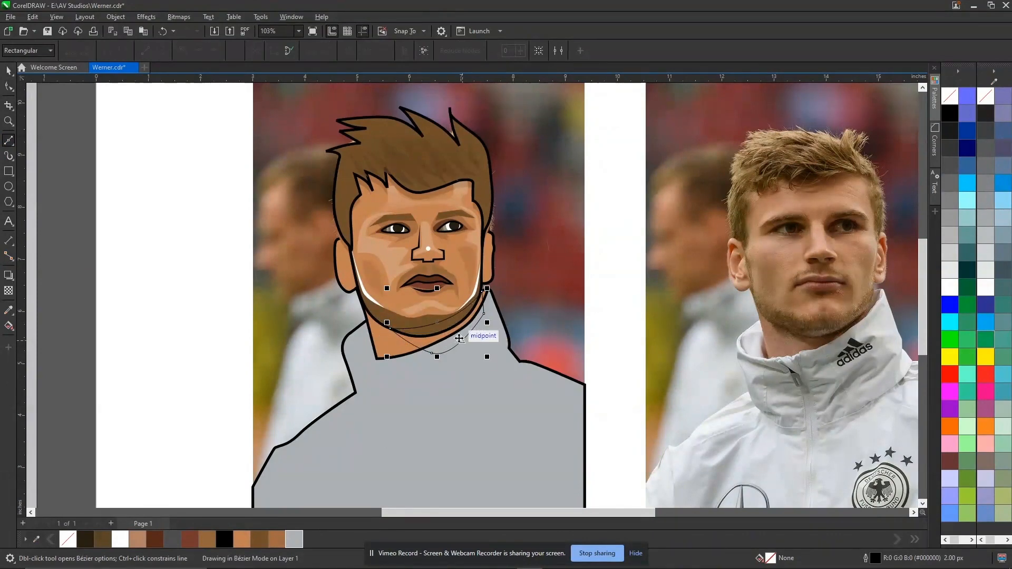
Step: Sample the cheek shadow colour, fill the neck shadow with #B4754B and remove its outline
key(space)
scroll(455, 332, up, 3)
click(471, 226)
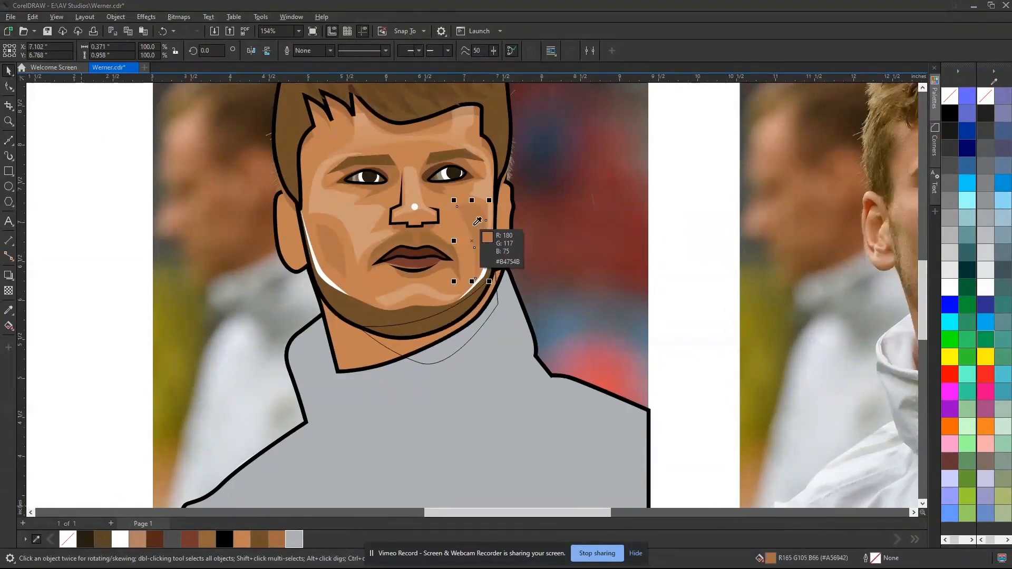
click(433, 361)
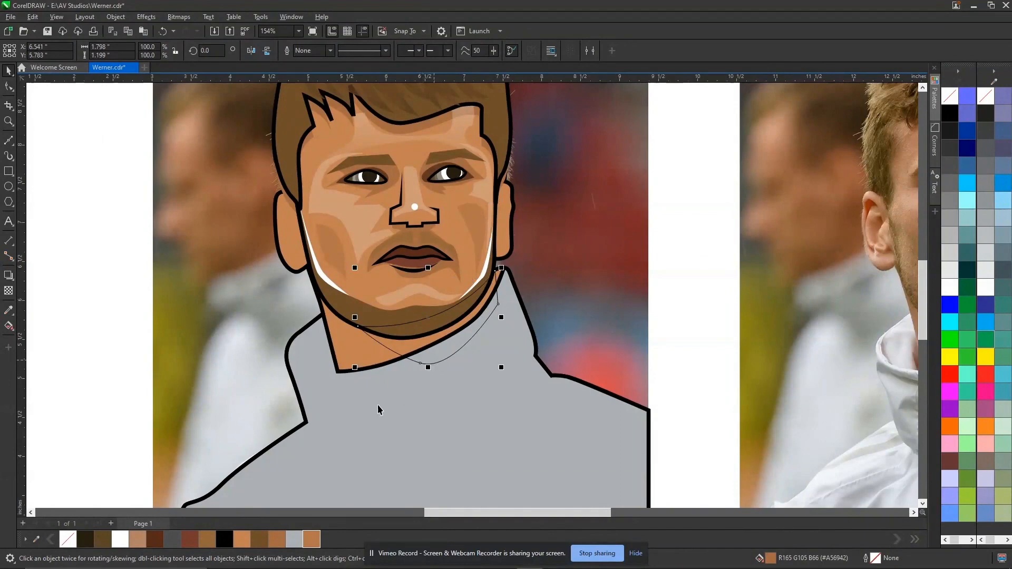
click(317, 544)
right_click(951, 99)
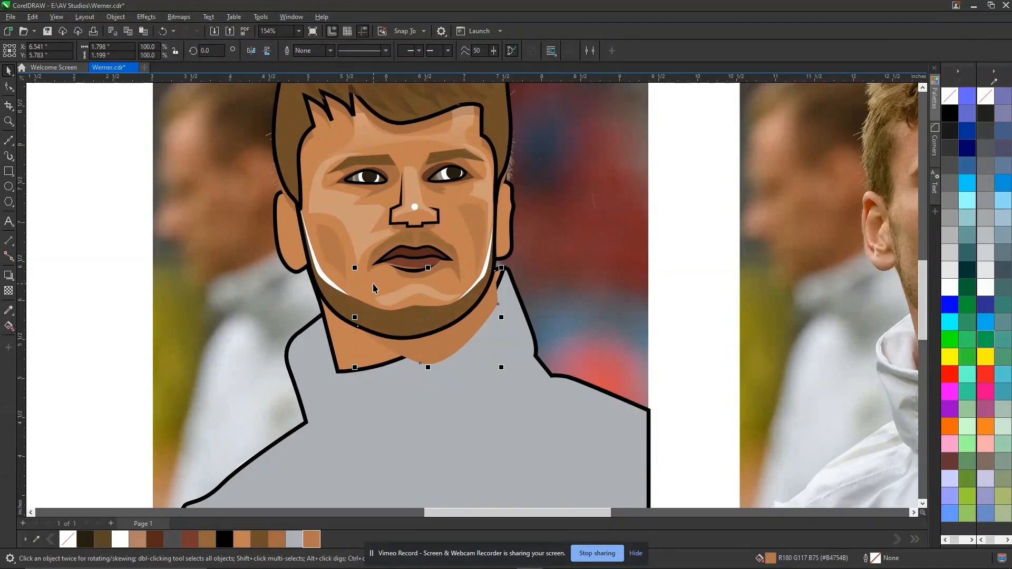
Step: Send the neck shadow behind the jacket and beard and darken it to #925F3D
key(ctrl+Page_Down)
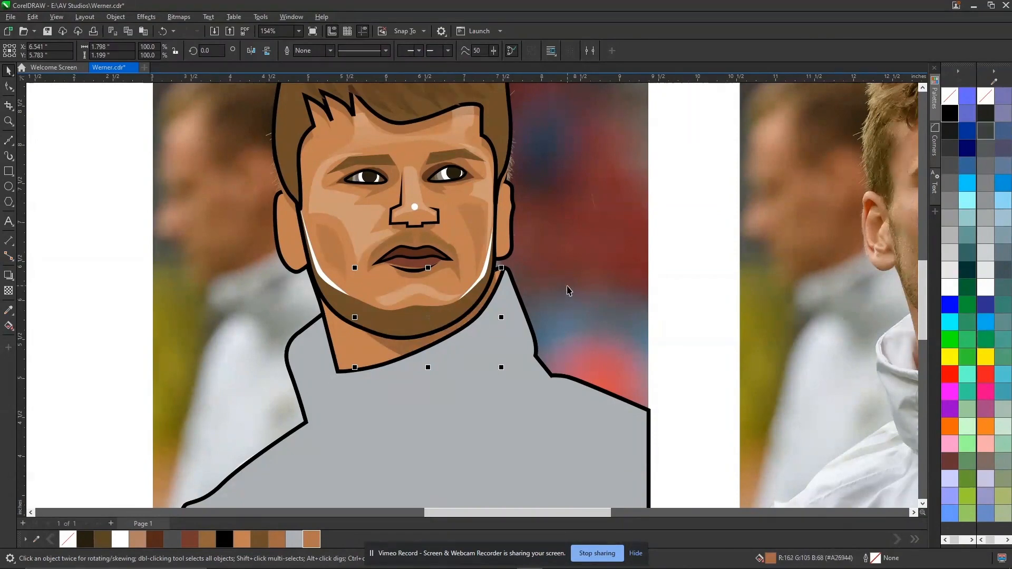
scroll(567, 290, down, 4)
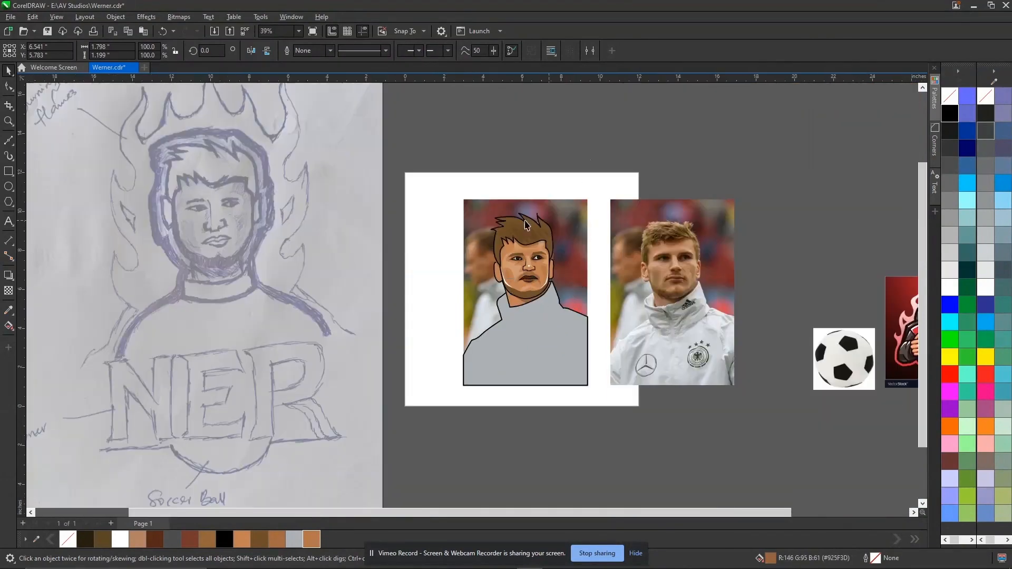
key(z)
drag(430, 167, 752, 416)
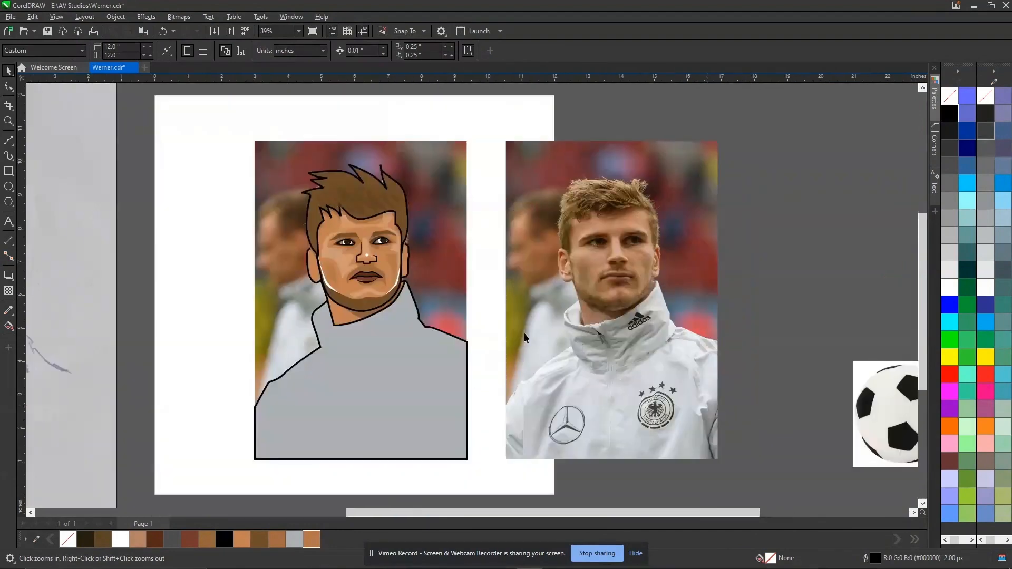
key(space)
click(444, 229)
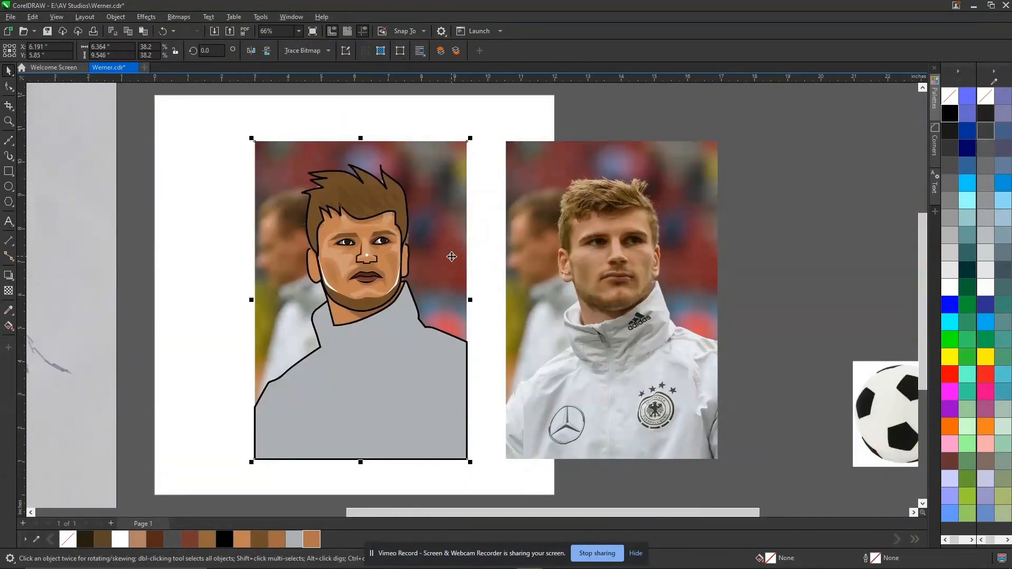
scroll(442, 243, down, 3)
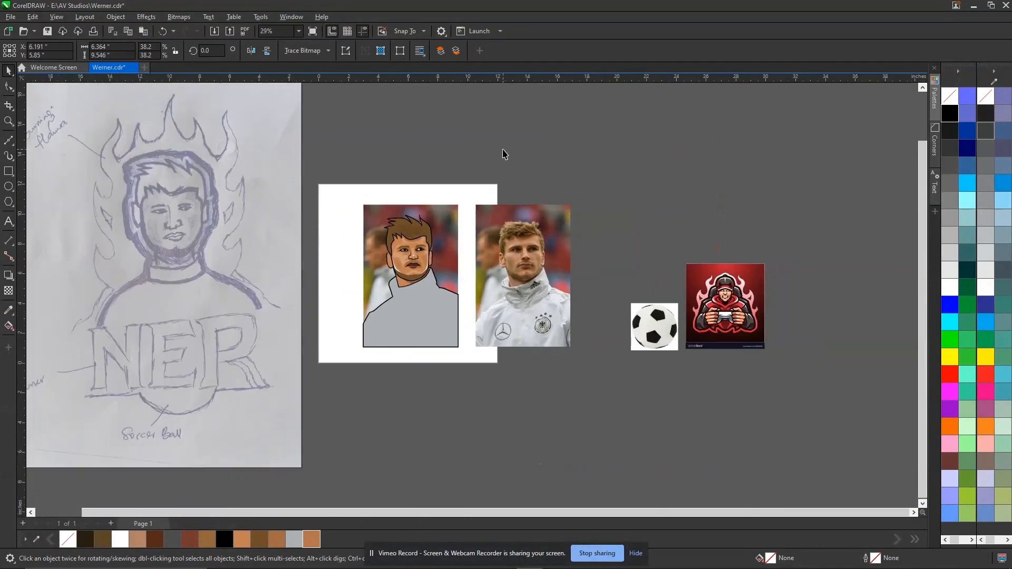
click(503, 150)
key(space)
drag(112, 111, 596, 395)
key(space)
click(612, 395)
scroll(680, 394, up, 3)
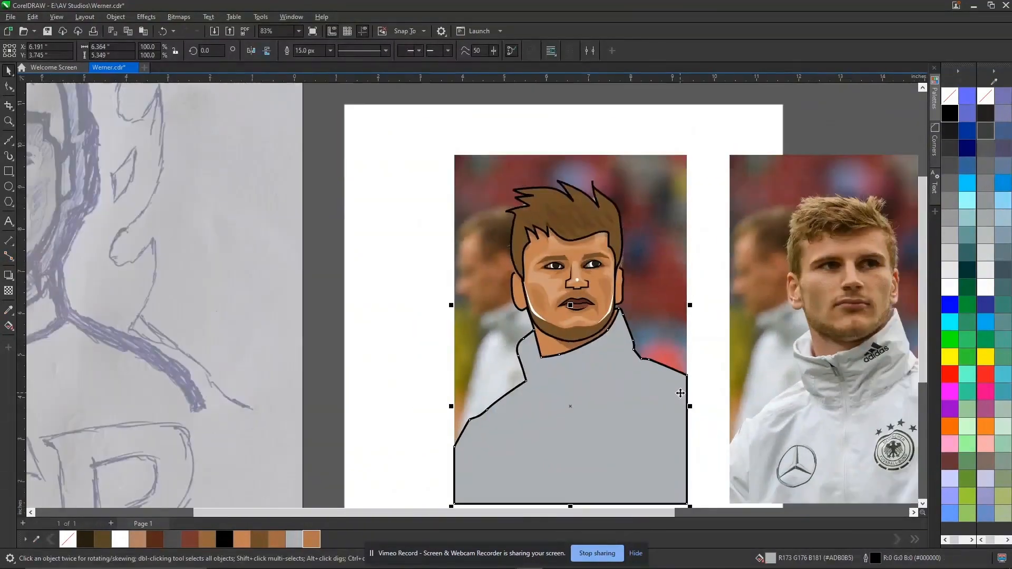
scroll(680, 393, down, 1)
scroll(627, 387, up, 2)
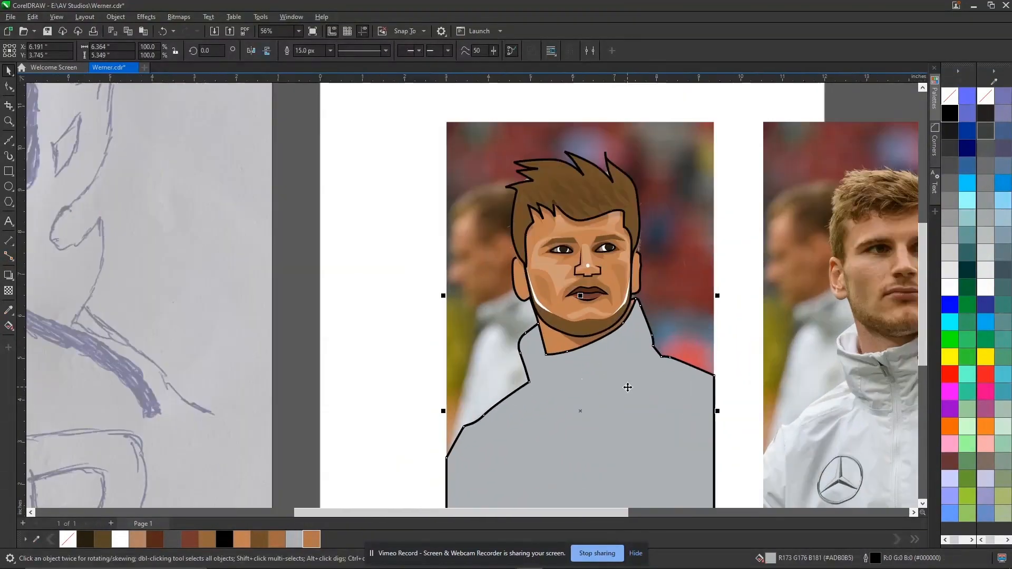
key(F5)
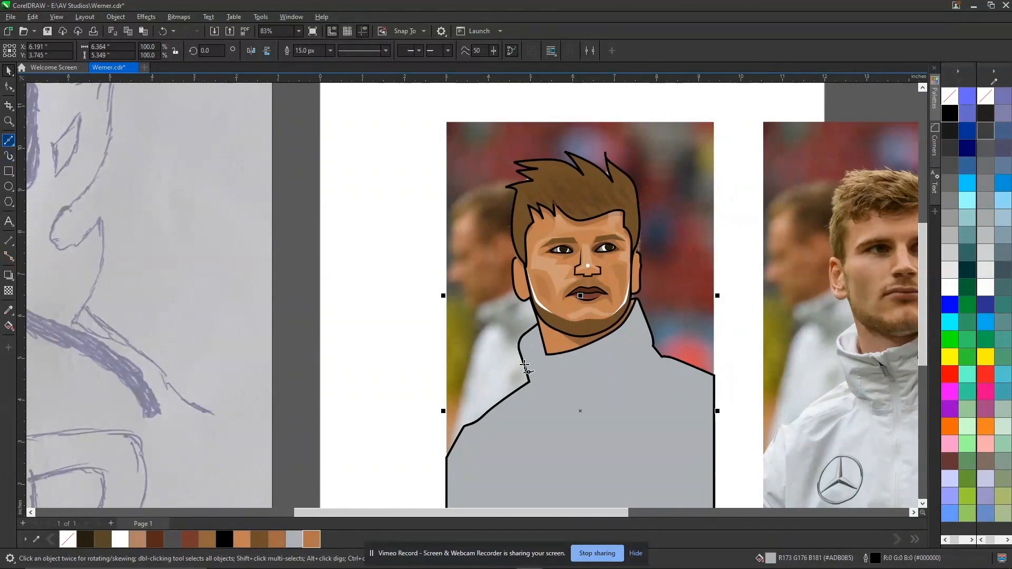
click(529, 382)
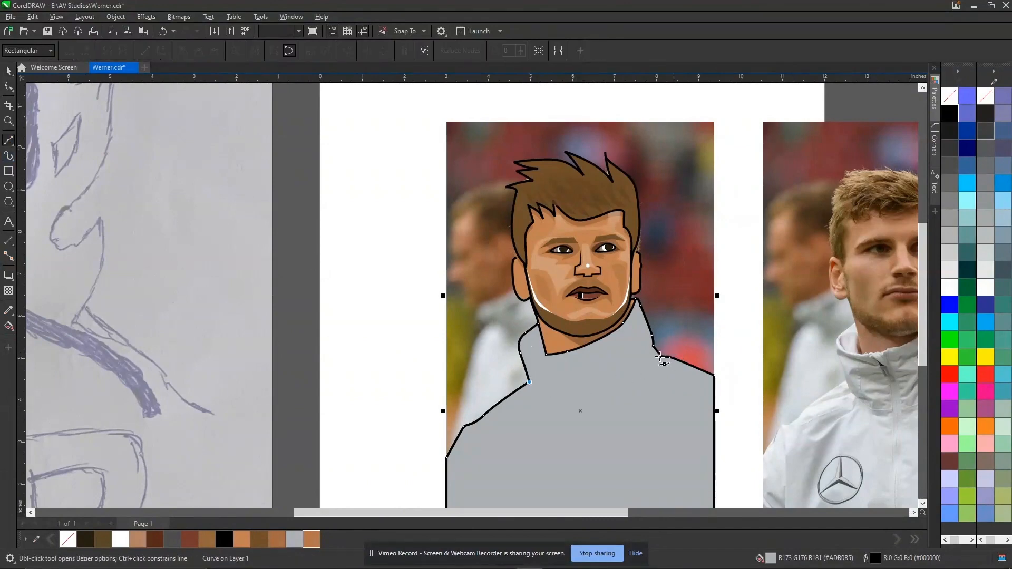
click(657, 351)
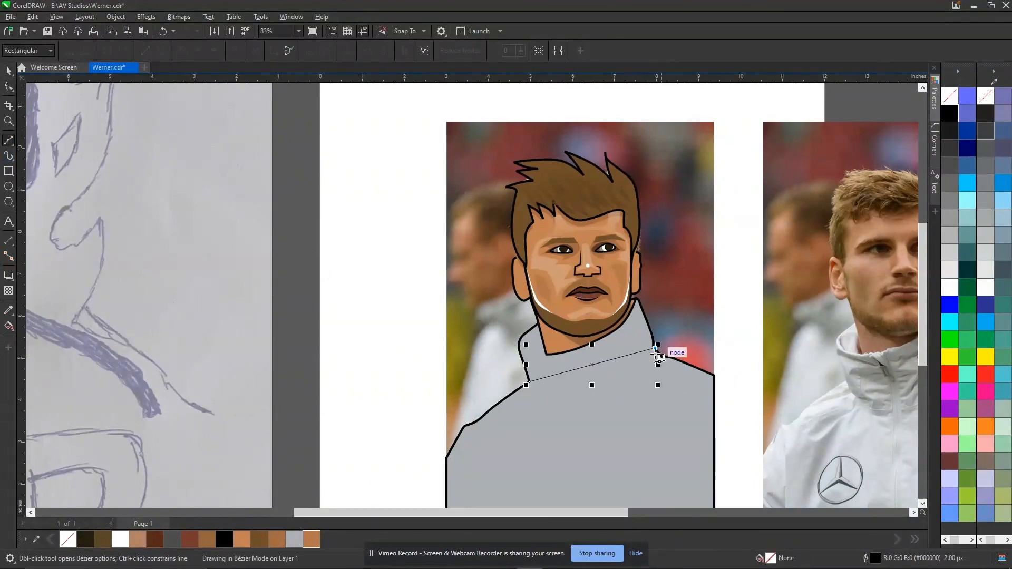
key(space)
key(ctrl+z)
Step: Draw a curved fold line about 2.9 inches wide across the jacket where the collar meets the shoulders
key(space)
drag(653, 346, 733, 272)
key(space)
scroll(640, 357, up, 2)
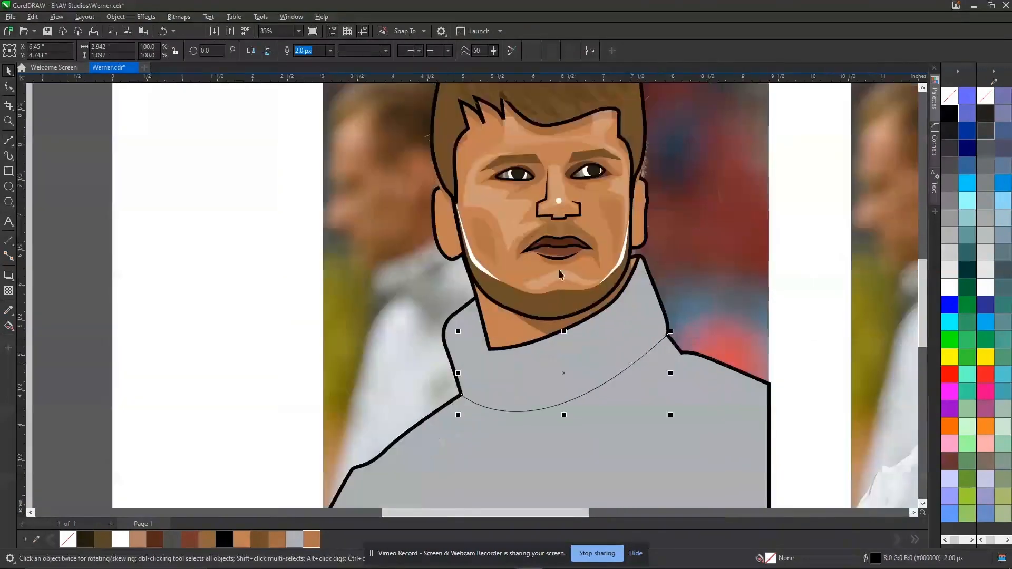
Step: Set the collar fold line's outline width to 15 px
click(439, 410)
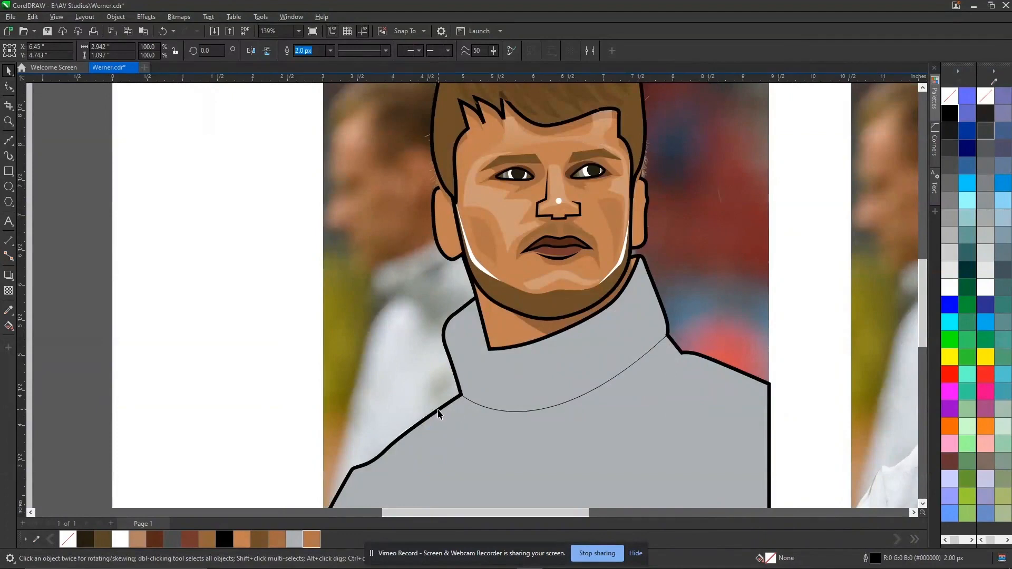
click(548, 410)
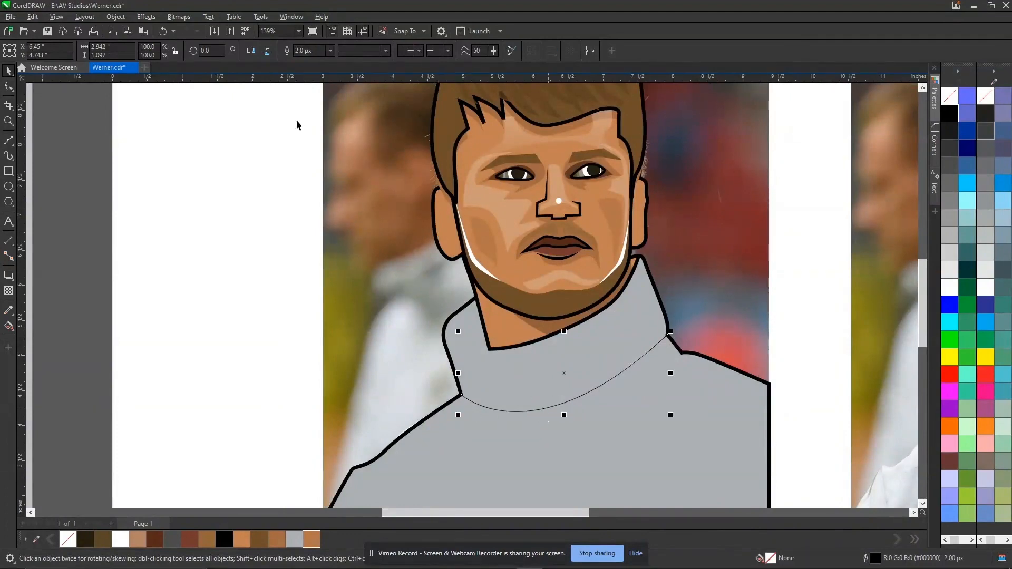
click(318, 51)
text(15)
key(Return)
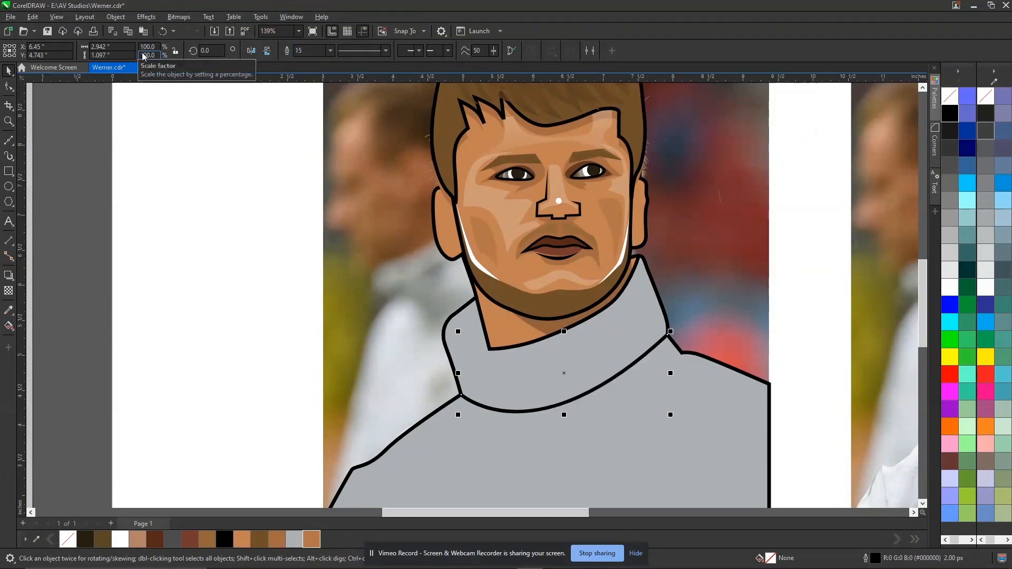
Step: Draw a short curved line about 0.64 inches wide from the collar opening's lower-left corner to its outer edge, 15 px thick
scroll(638, 283, down, 2)
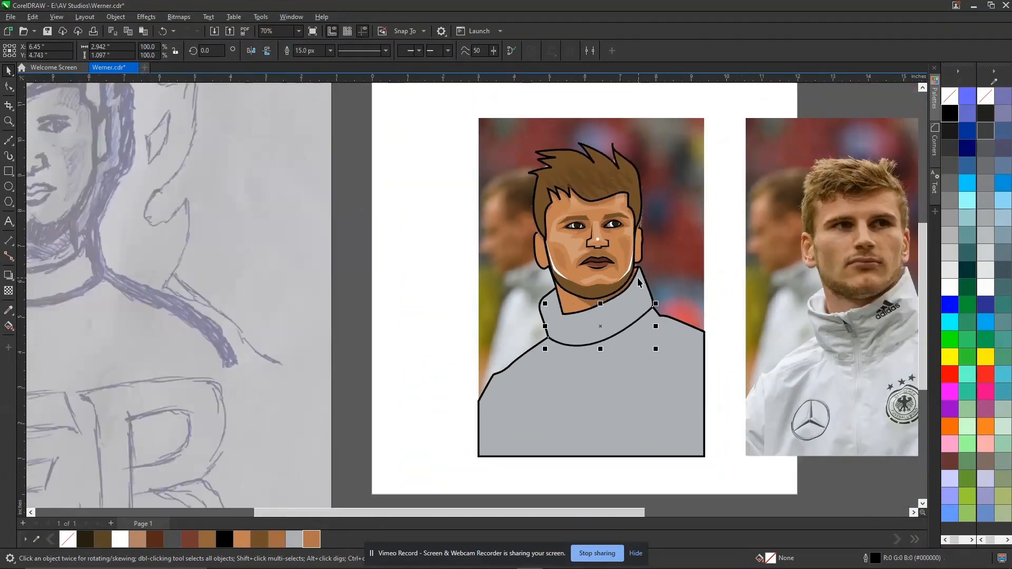
scroll(606, 280, up, 1)
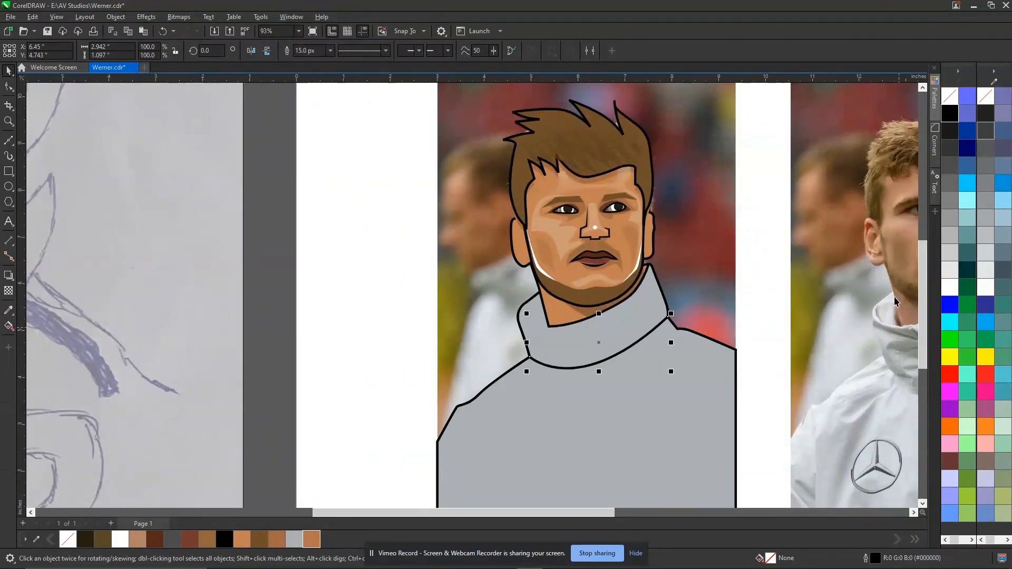
scroll(610, 316, up, 2)
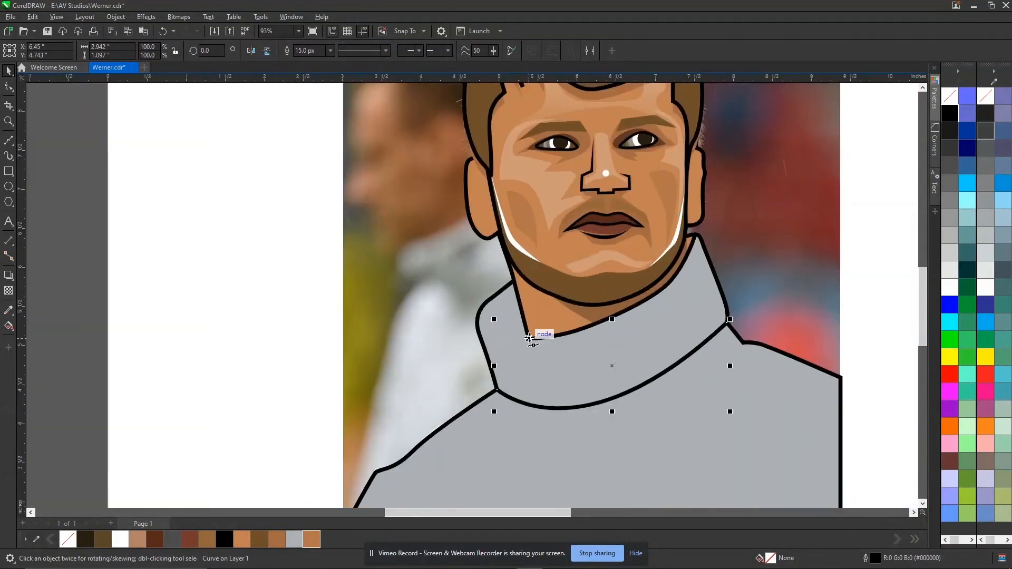
key(F5)
click(529, 339)
mouse_move(479, 311)
mouse_down()
mouse_move(490, 280)
mouse_move(489, 290)
mouse_up()
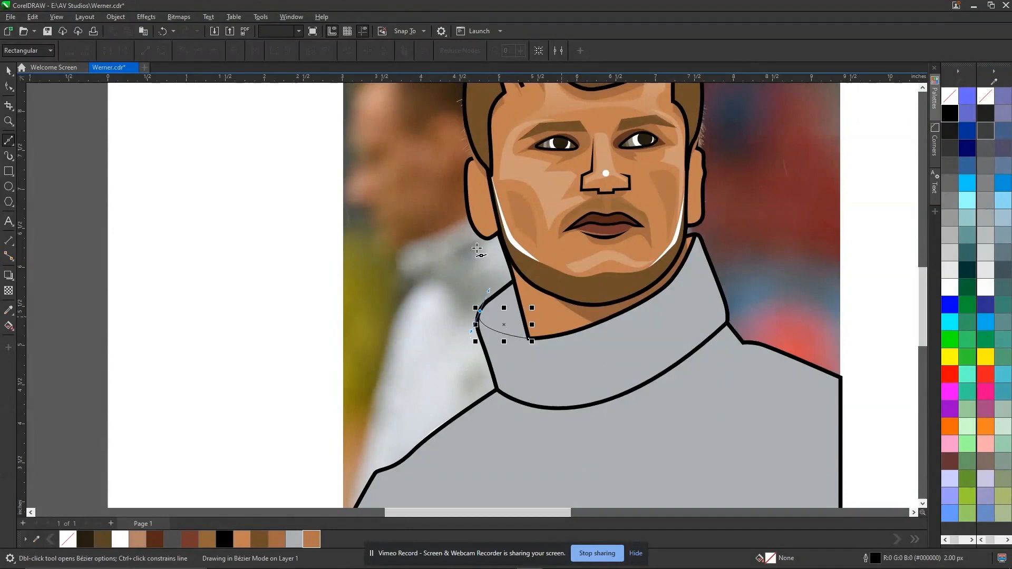
key(space)
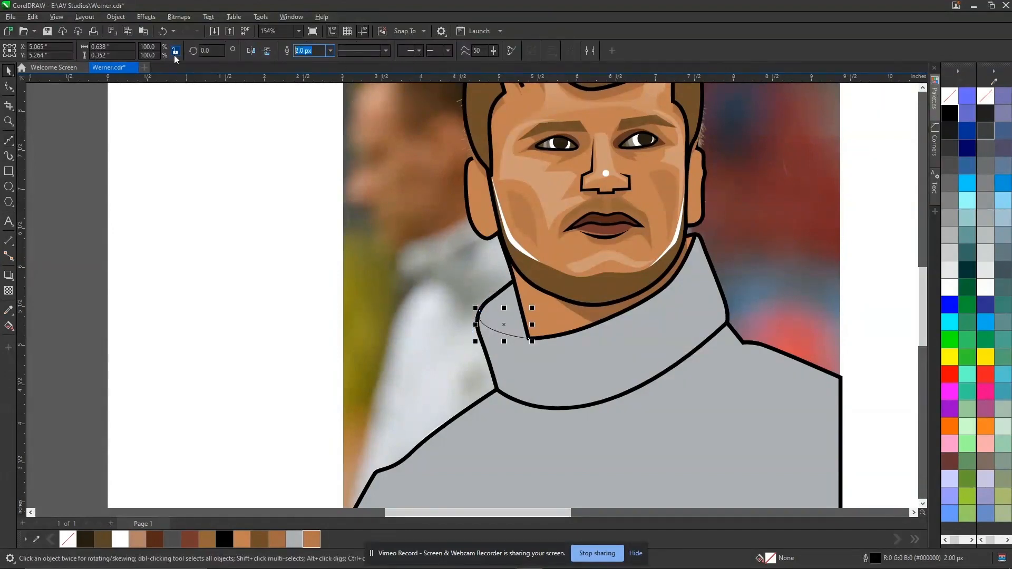
text(15)
key(Return)
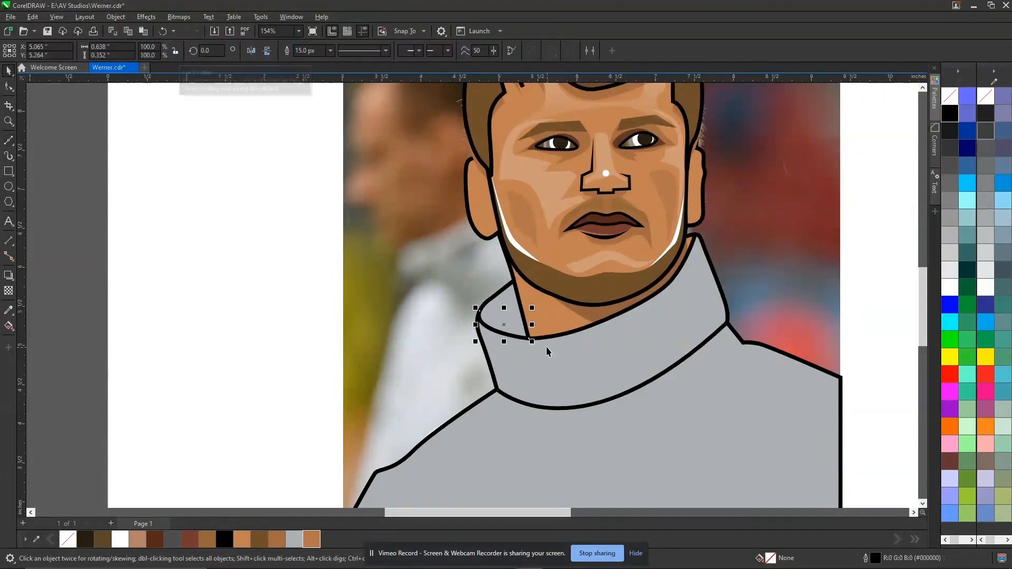
Step: Move the traced photo out from behind the portrait, straight across to the far side of the other reference photo
scroll(547, 346, down, 3)
click(609, 160)
key(z)
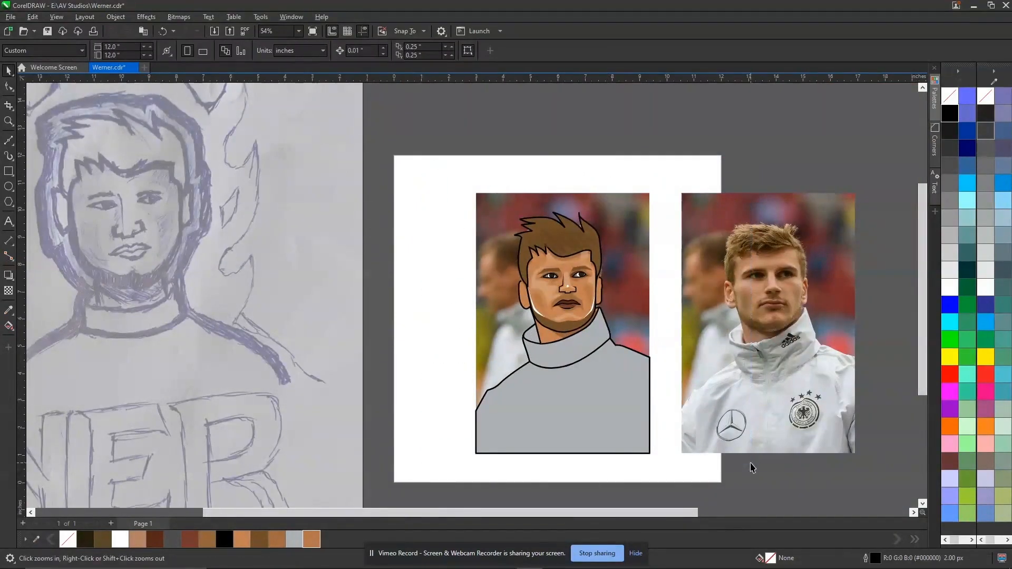
scroll(770, 405, down, 1)
drag(823, 320, 871, 316)
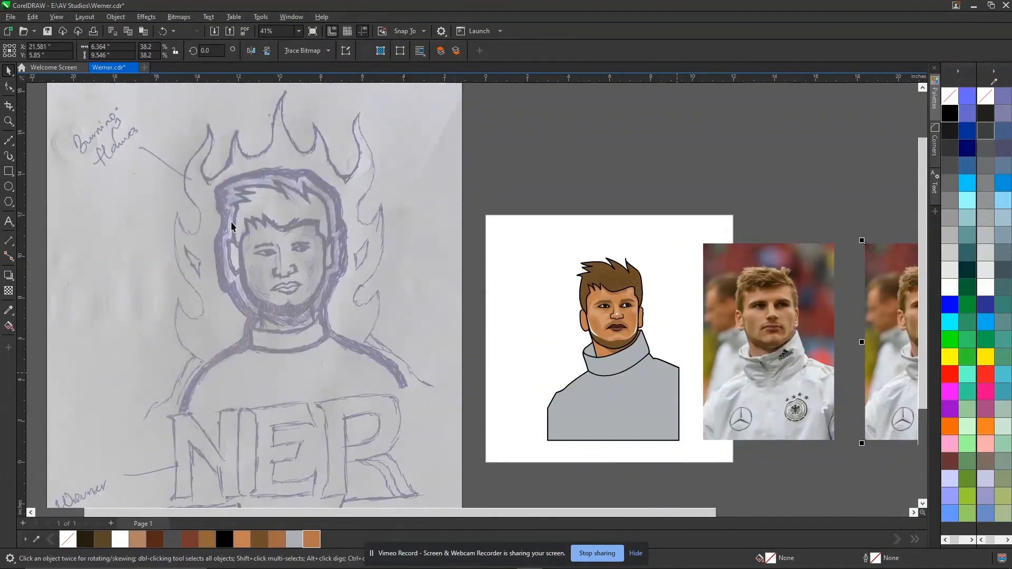
Step: Trace the sketch's flame outline with Bézier curves from the tallest tip over the smaller flame on its left into the hollow beyond
scroll(164, 112, up, 1)
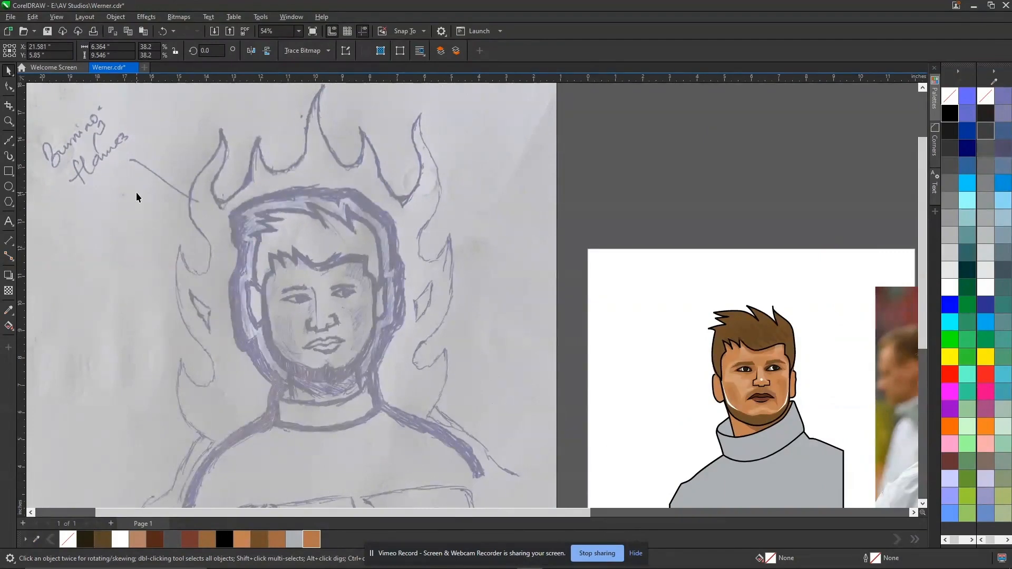
scroll(136, 197, up, 2)
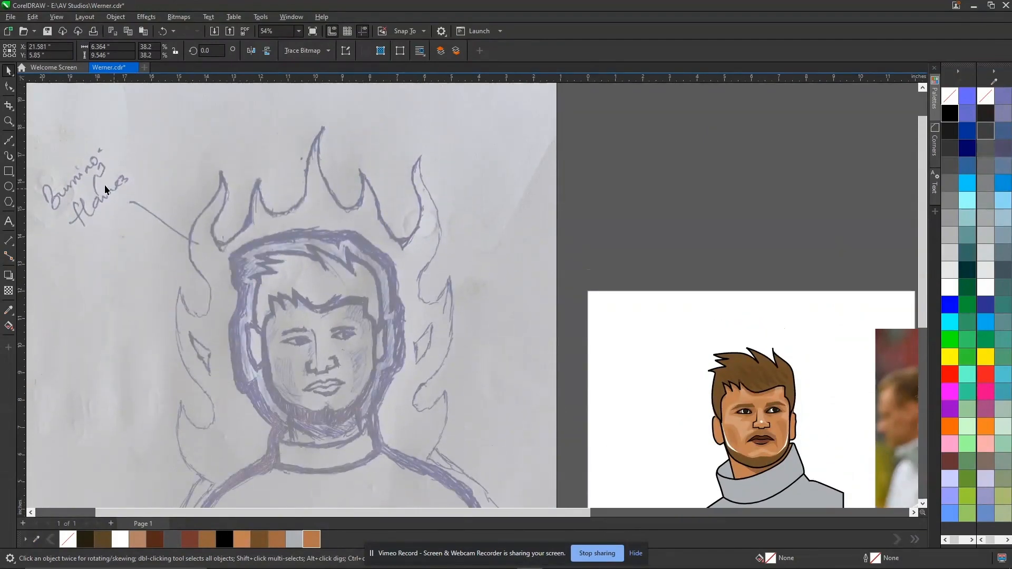
scroll(332, 104, up, 1)
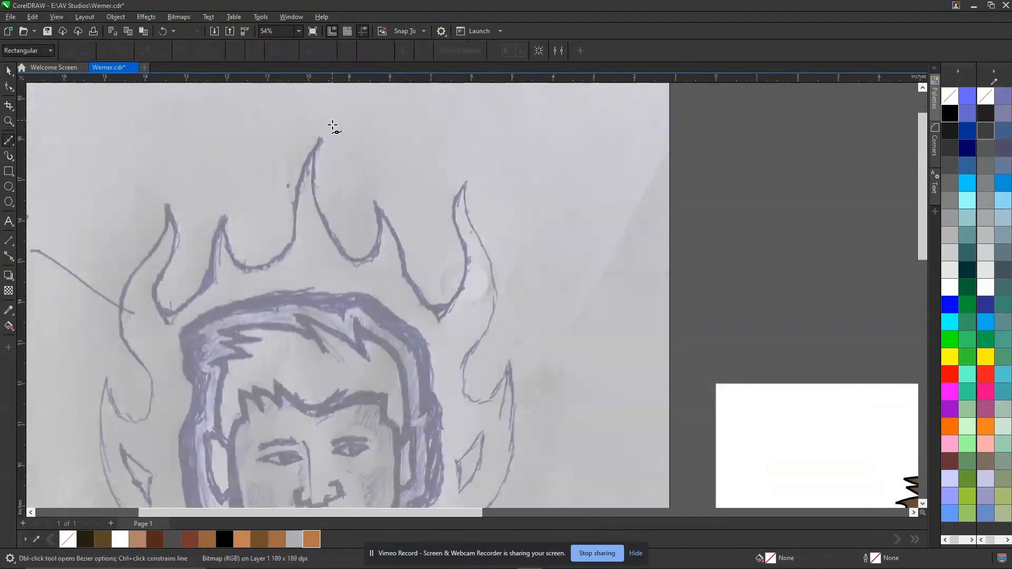
key(space)
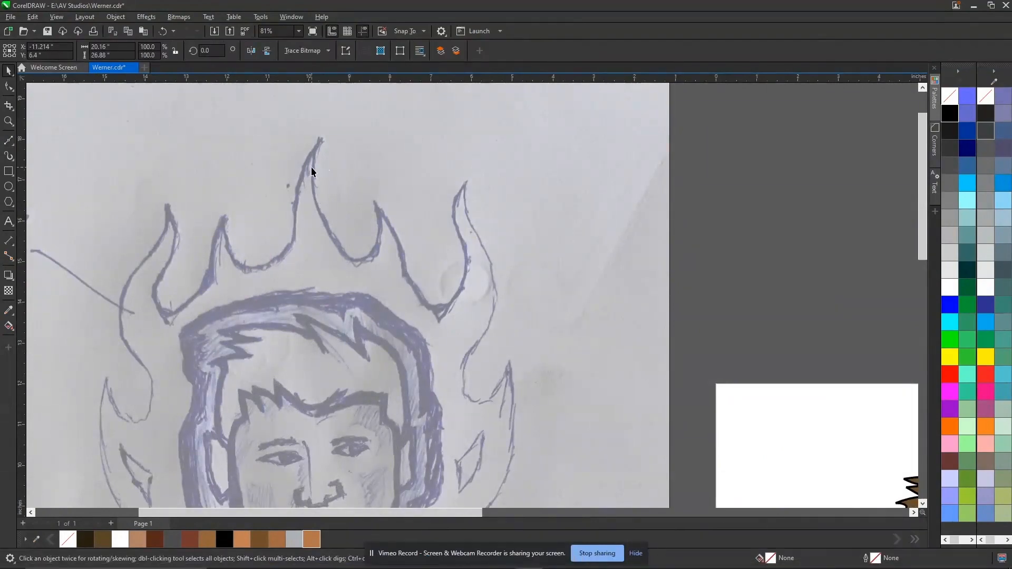
key(space)
drag(294, 205, 210, 270)
click(226, 215)
drag(191, 303, 180, 318)
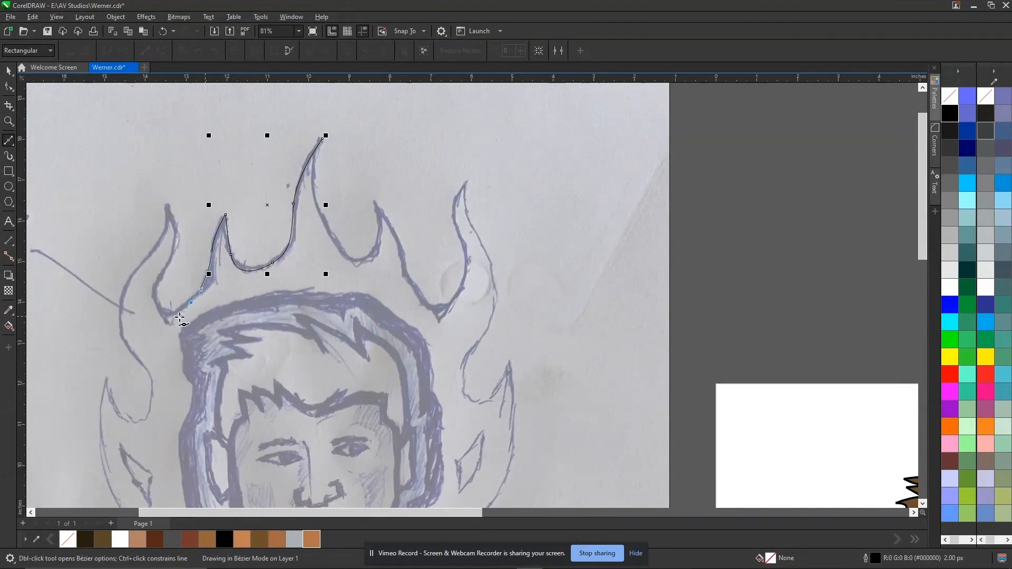
Step: Continue the flame outline up to the tip of the upper left flame and partway down its outer side
drag(155, 284, 167, 261)
scroll(179, 221, up, 3)
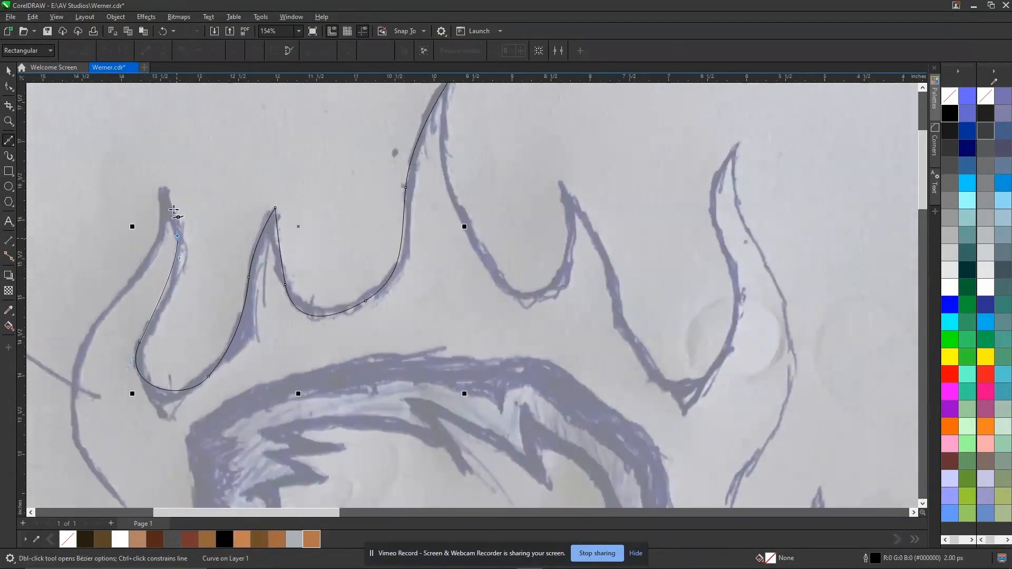
drag(163, 180, 118, 290)
scroll(150, 211, down, 4)
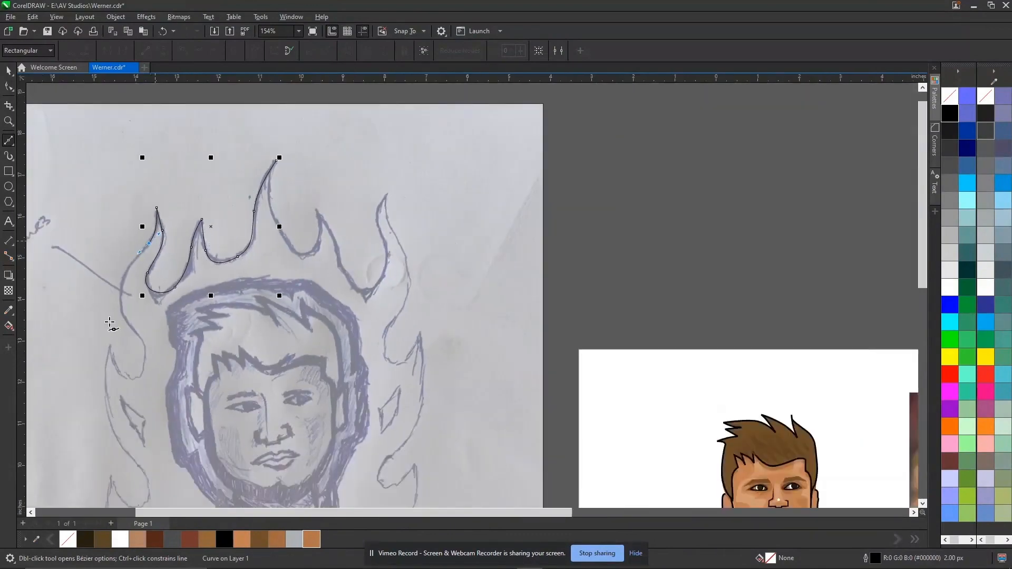
scroll(109, 321, up, 2)
Step: Continue the flame outline down around the next hollow and up to the tip of the middle left flame
drag(133, 316, 153, 409)
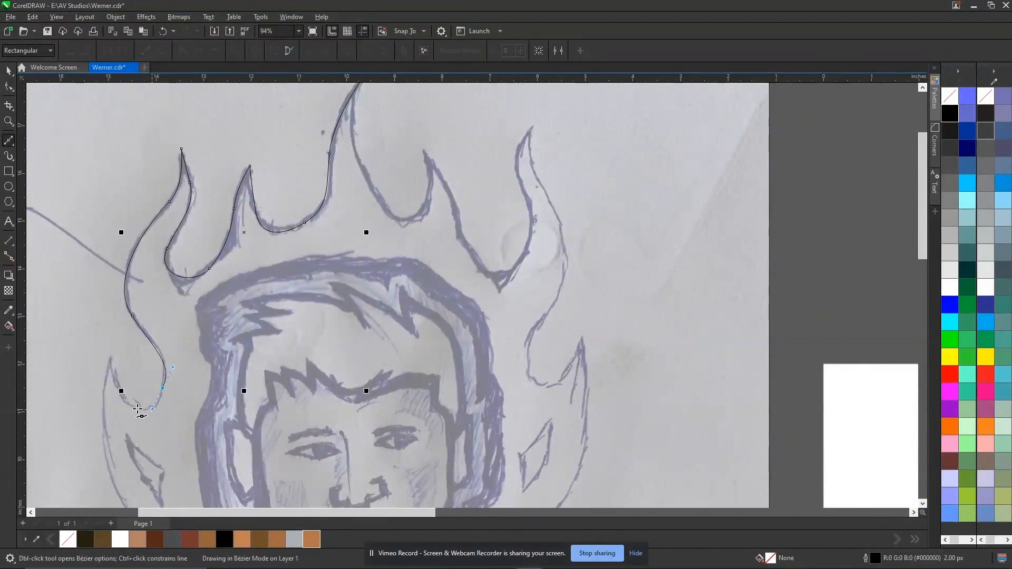
click(125, 404)
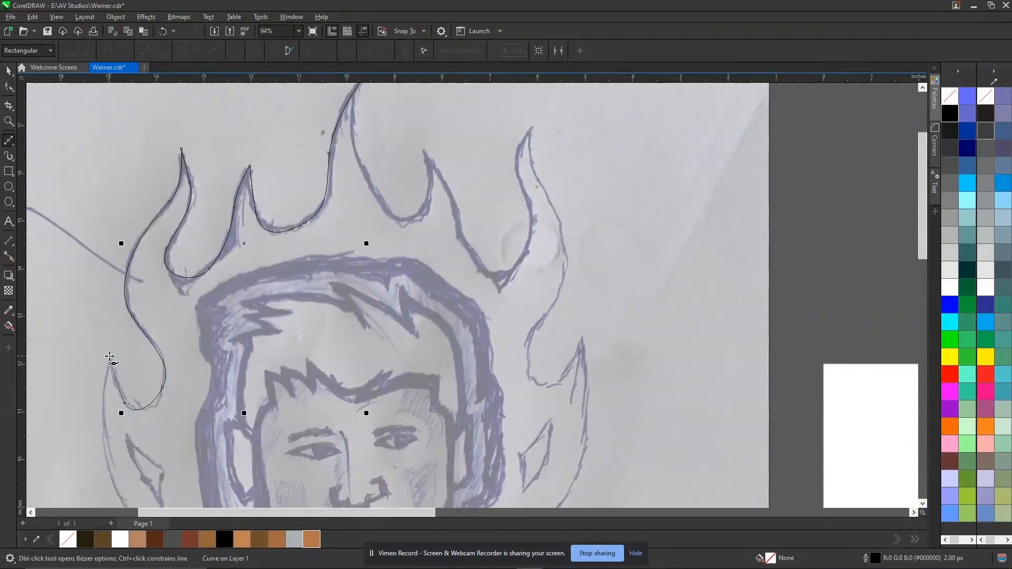
click(109, 357)
Step: Trace the middle left flame's outer side and the hollow below it, up to the tip of the lowest left flame
scroll(113, 303, down, 1)
scroll(107, 417, up, 1)
drag(111, 384, 163, 461)
scroll(183, 408, down, 1)
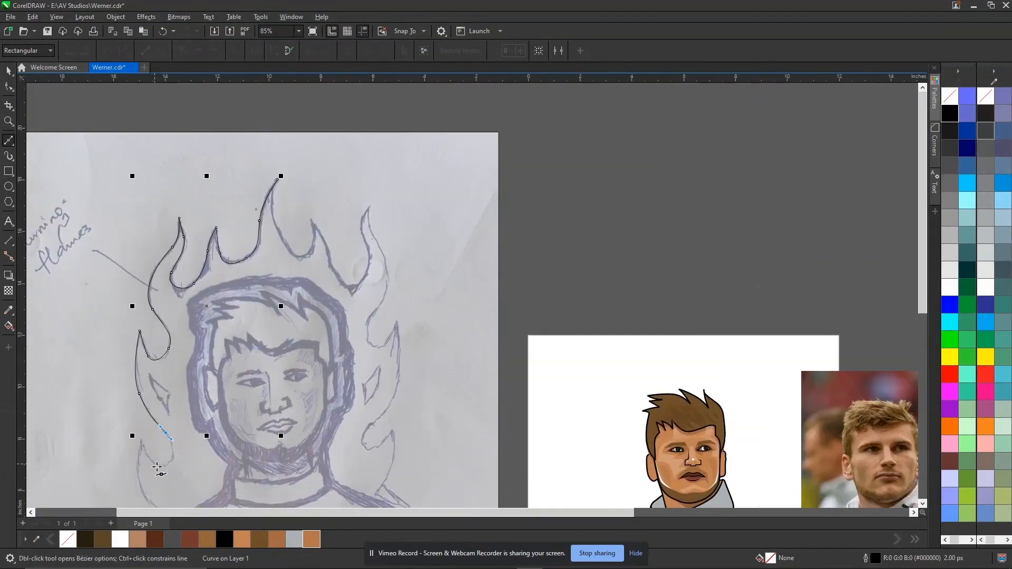
scroll(161, 454, up, 2)
drag(183, 454, 130, 429)
click(129, 417)
Step: Trace the lowest left flame's outer edge down to where it meets the sketched shoulder
scroll(145, 374, down, 2)
scroll(129, 408, down, 1)
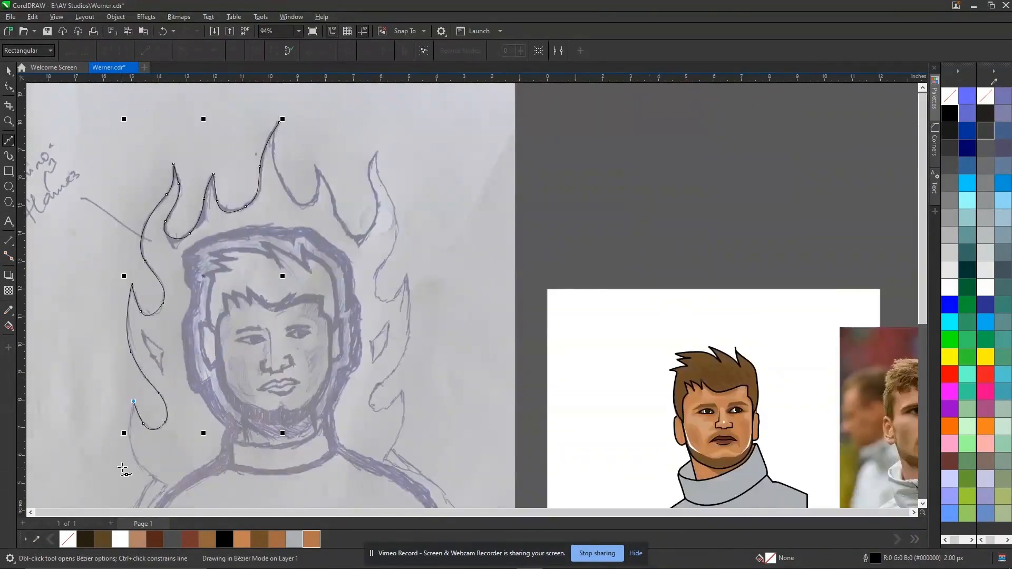
scroll(125, 464, up, 2)
drag(139, 432, 148, 459)
click(177, 485)
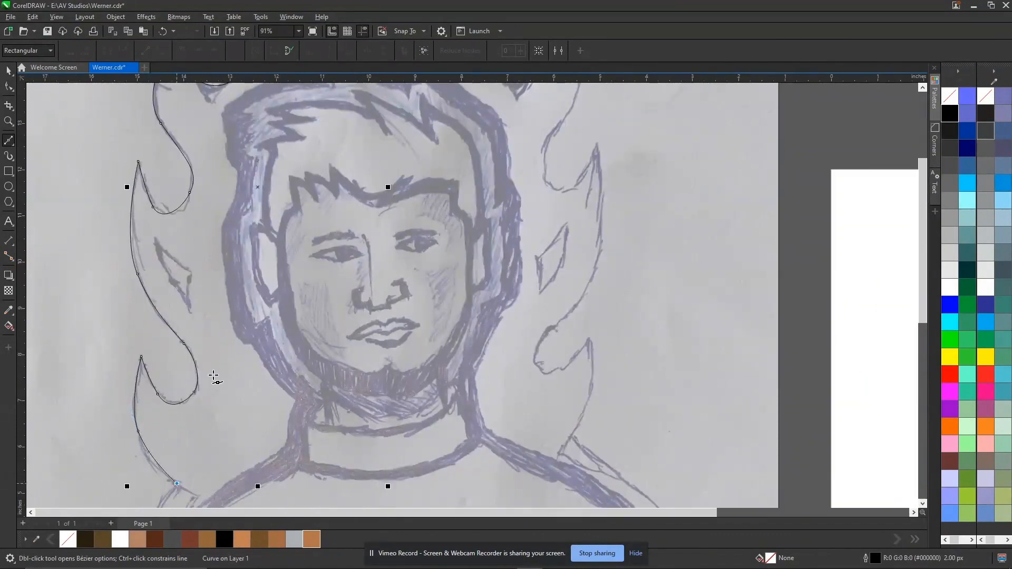
Step: Extend the flame outline down along the left shoulder and straight out sideways, ending the curve at about 10.5 by 15 inches
scroll(211, 374, down, 1)
scroll(181, 419, down, 1)
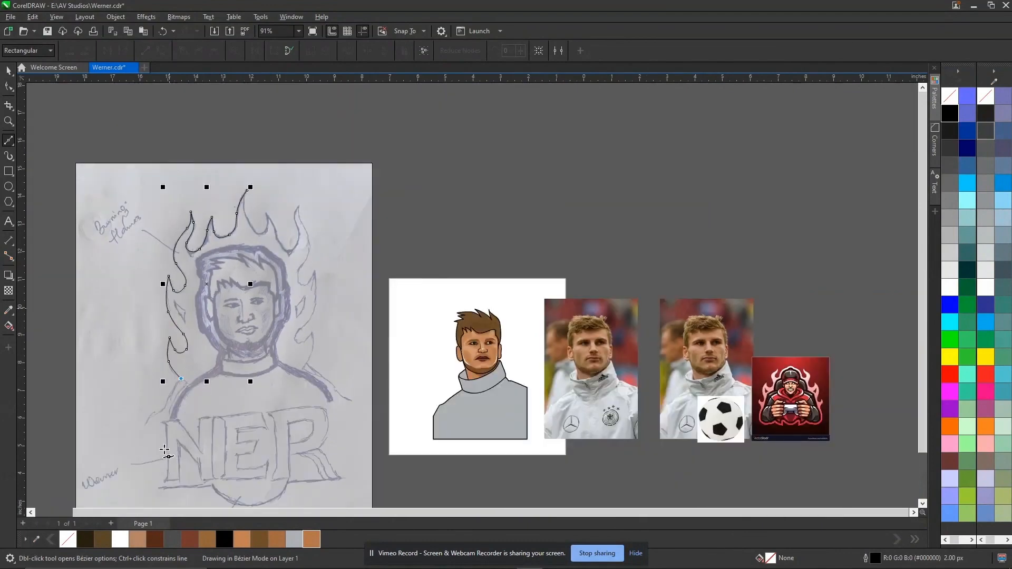
scroll(180, 342, up, 1)
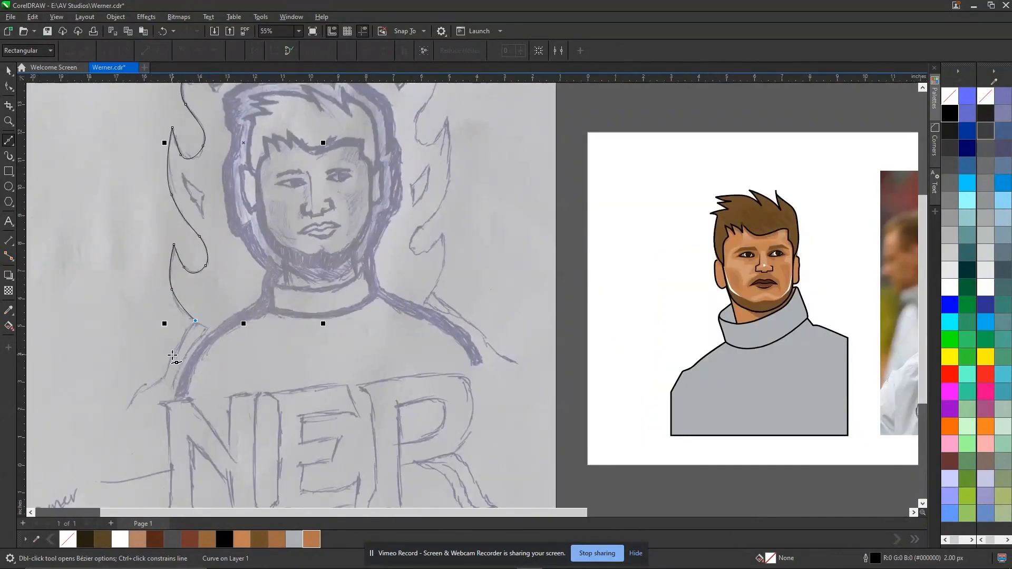
drag(170, 360, 161, 381)
click(162, 381)
click(88, 382)
scroll(254, 363, down, 2)
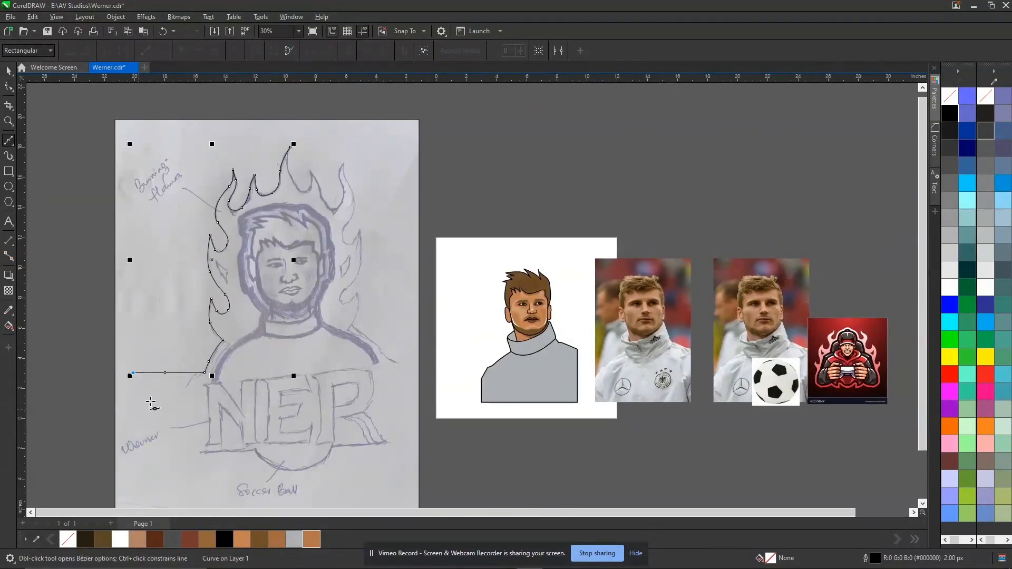
key(space)
scroll(243, 270, up, 1)
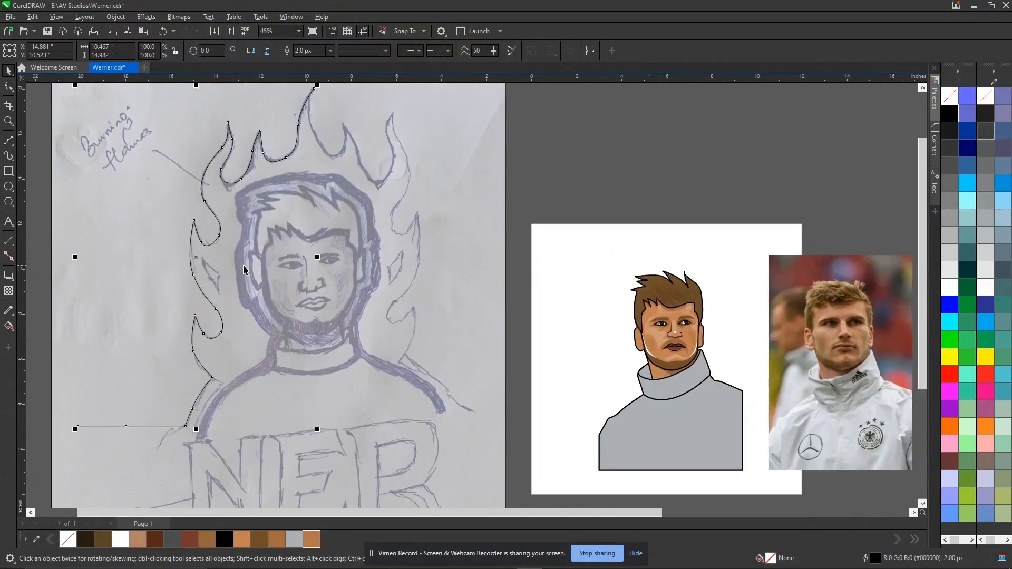
Step: Group all the portrait pieces and move the flame outline off the sketch to surround the portrait's left side on the page
click(665, 289)
drag(547, 230, 756, 489)
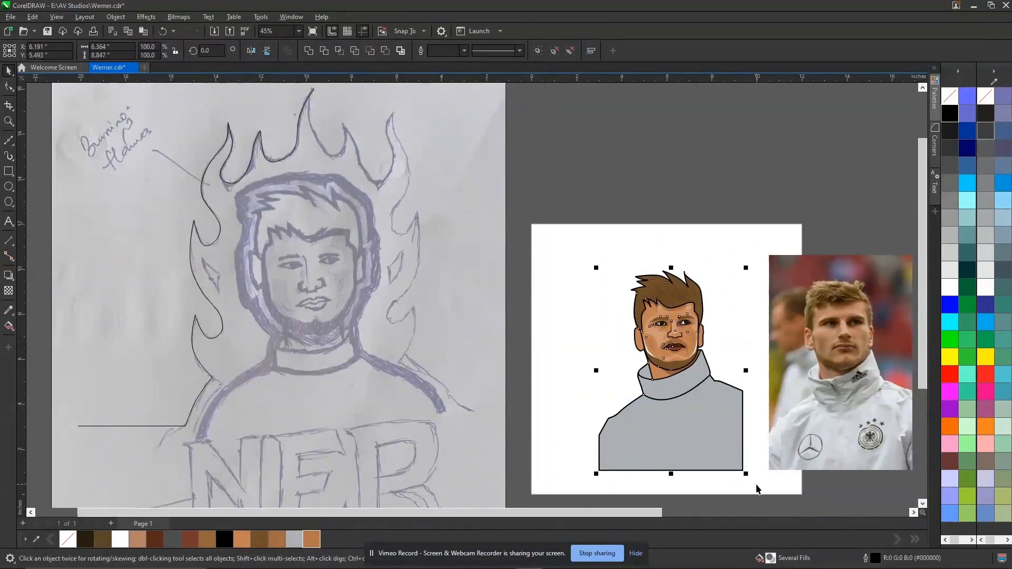
click(238, 180)
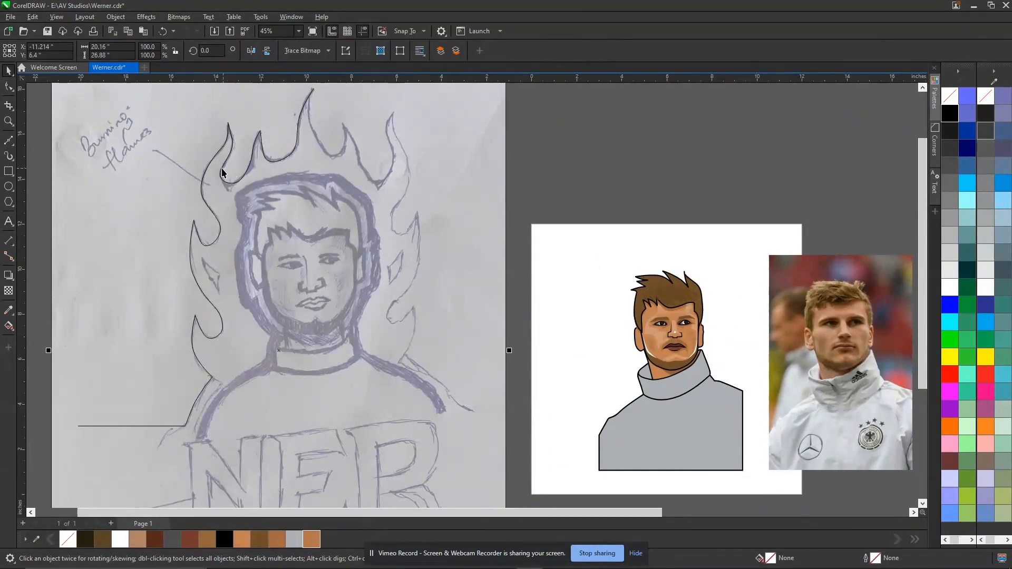
mouse_move(254, 192)
mouse_down()
mouse_move(610, 293)
mouse_move(593, 271)
mouse_move(625, 287)
mouse_up()
Step: Scale the portrait and flame outline down together to about half size, then shrink the adjacent reference photo to about 3.28 by 4.91 inches
shift+click(678, 303)
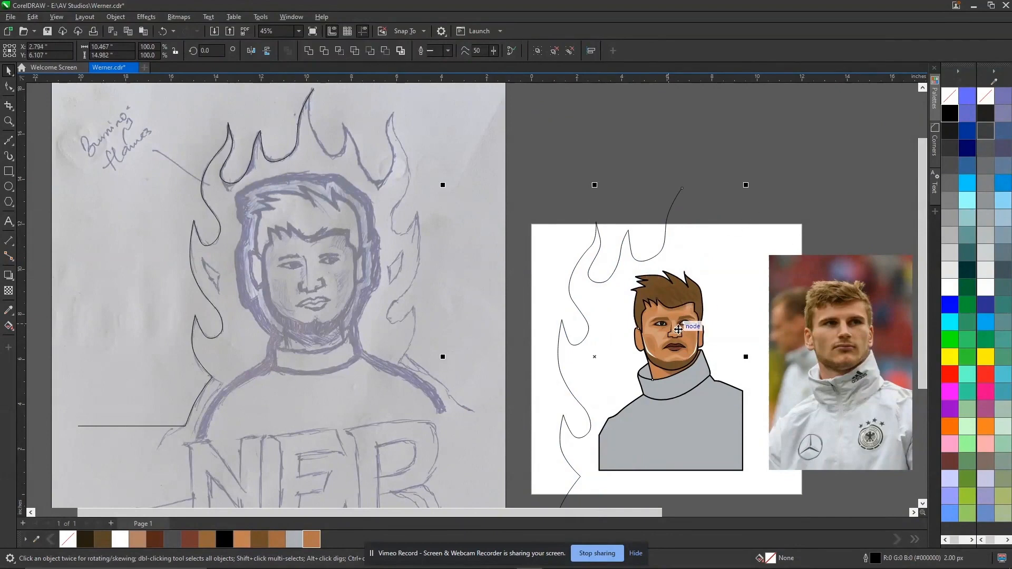
scroll(690, 312, down, 2)
drag(720, 243, 732, 287)
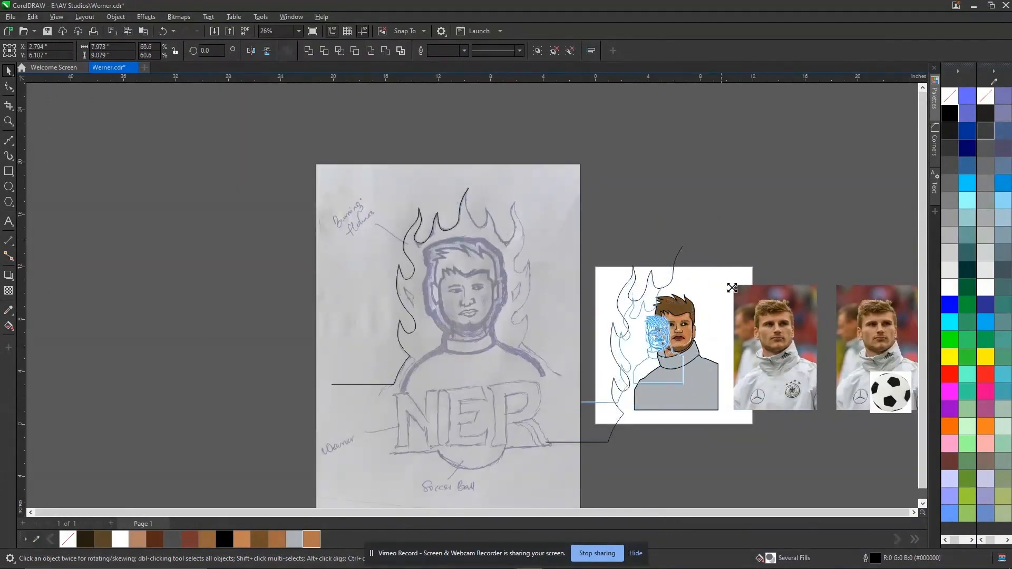
click(773, 324)
drag(820, 282, 798, 314)
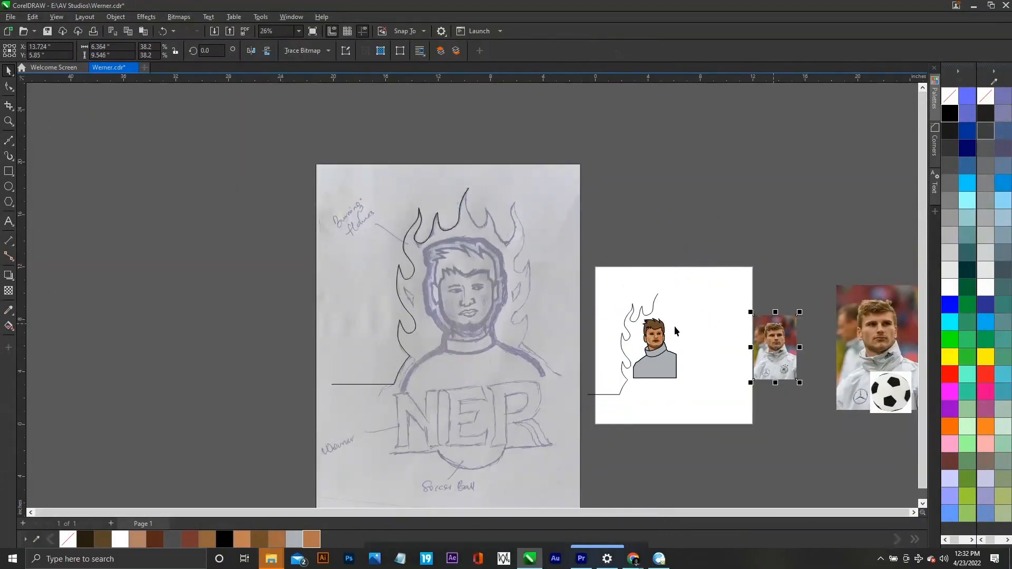
scroll(654, 359, up, 1)
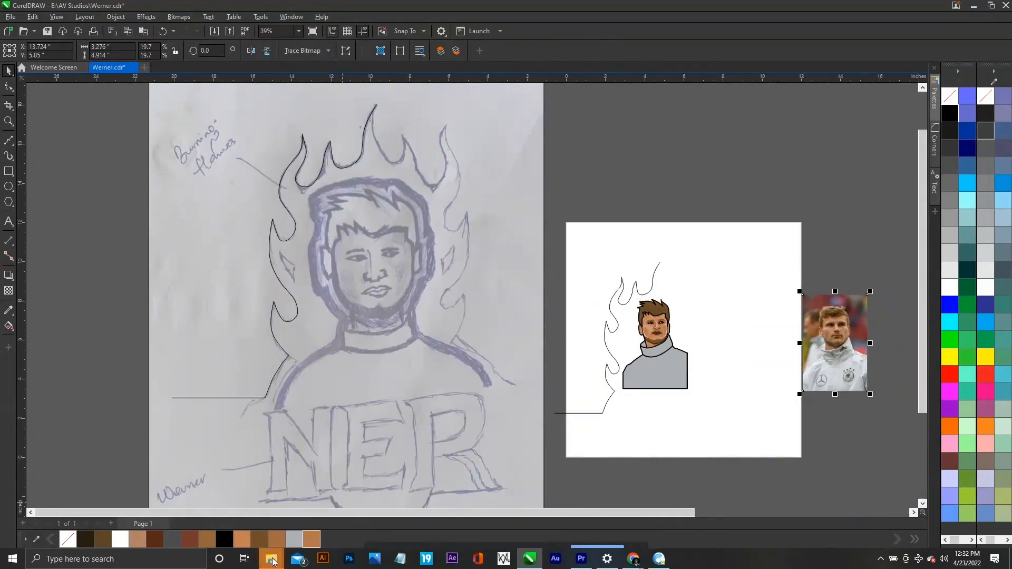
mouse_move(273, 558)
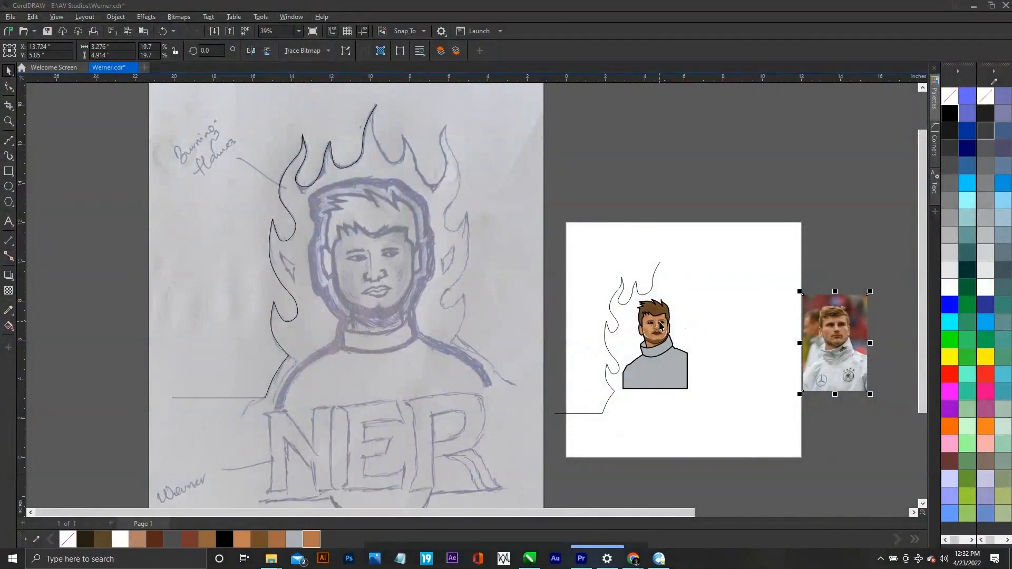
Step: Shrink the flame outline to about 5.01 by 7.18 inches and place a vertical guideline through the middle of the face at 4.546 inches
click(660, 326)
scroll(660, 325, up, 3)
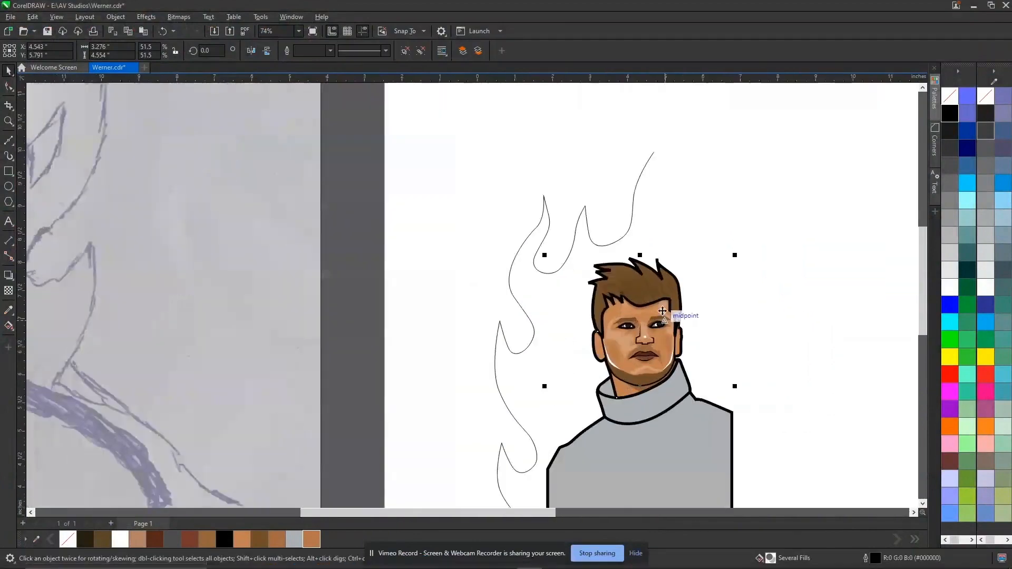
click(571, 254)
drag(660, 148, 647, 164)
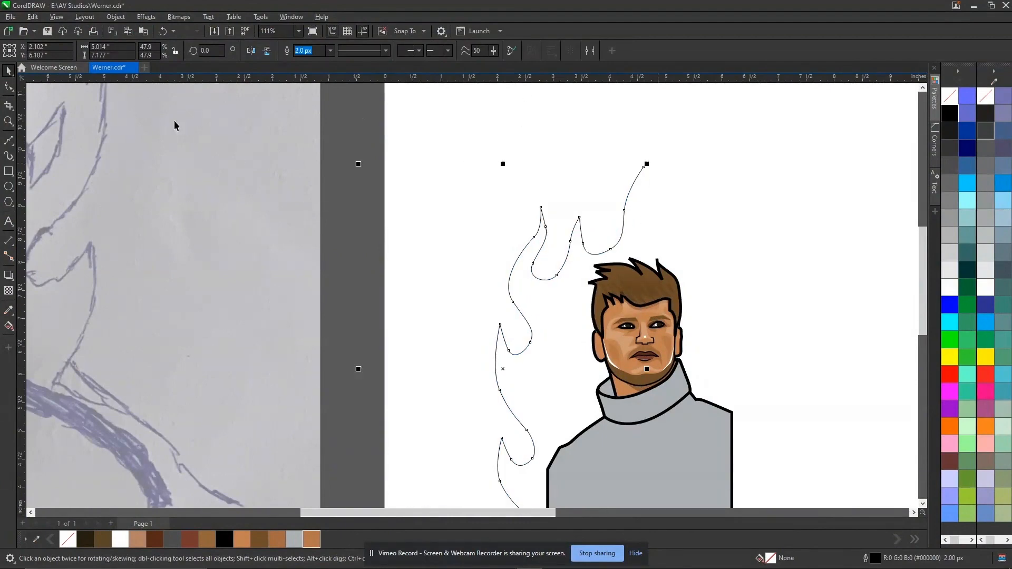
drag(605, 337, 640, 346)
click(621, 230)
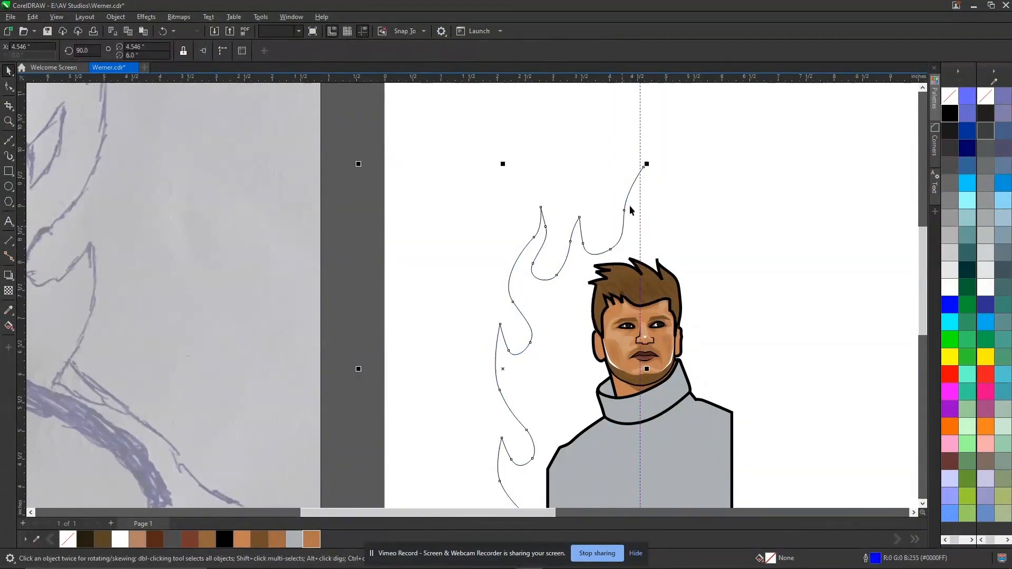
Step: Scale the flame outline down to about 4.04 by 5.78 inches, keeping its top tip on the vertical guideline
drag(649, 161, 646, 154)
scroll(659, 213, down, 2)
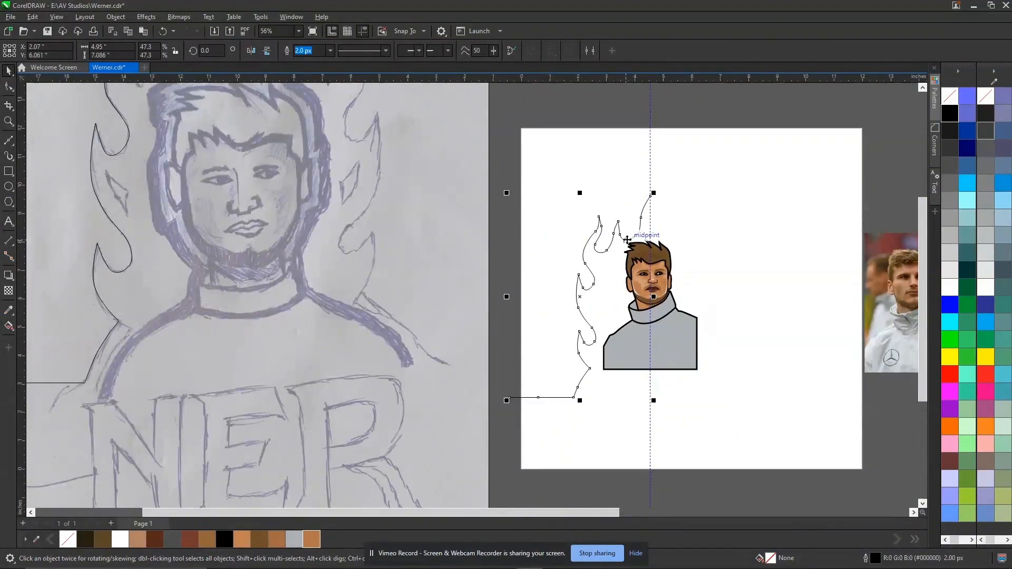
drag(507, 399, 533, 366)
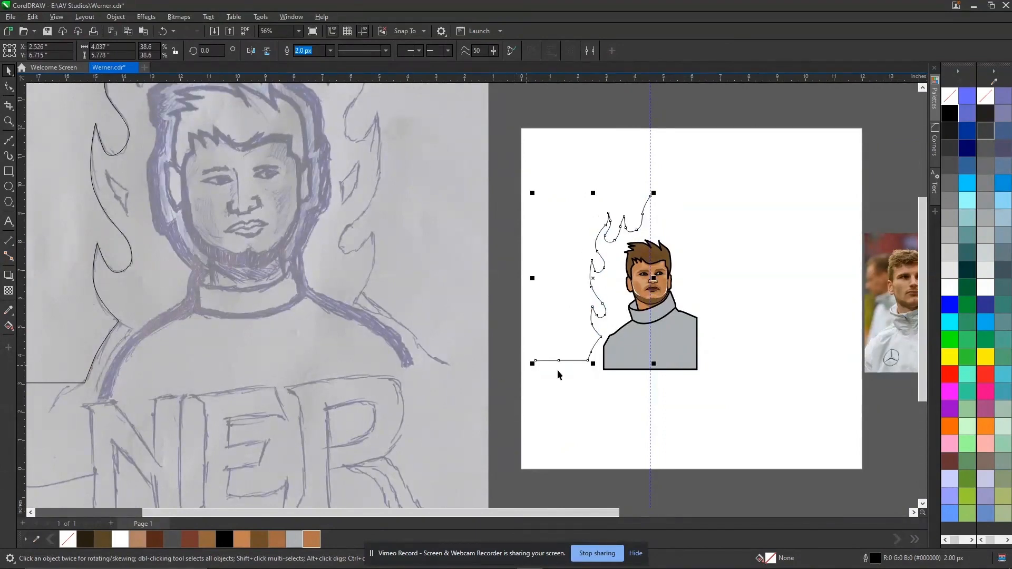
scroll(594, 363, down, 1)
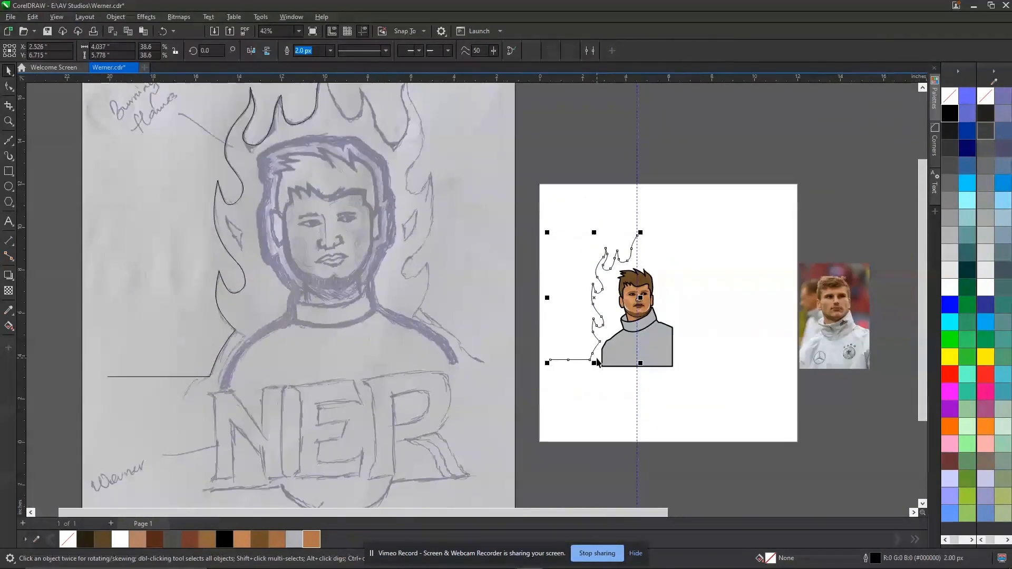
scroll(595, 358, up, 4)
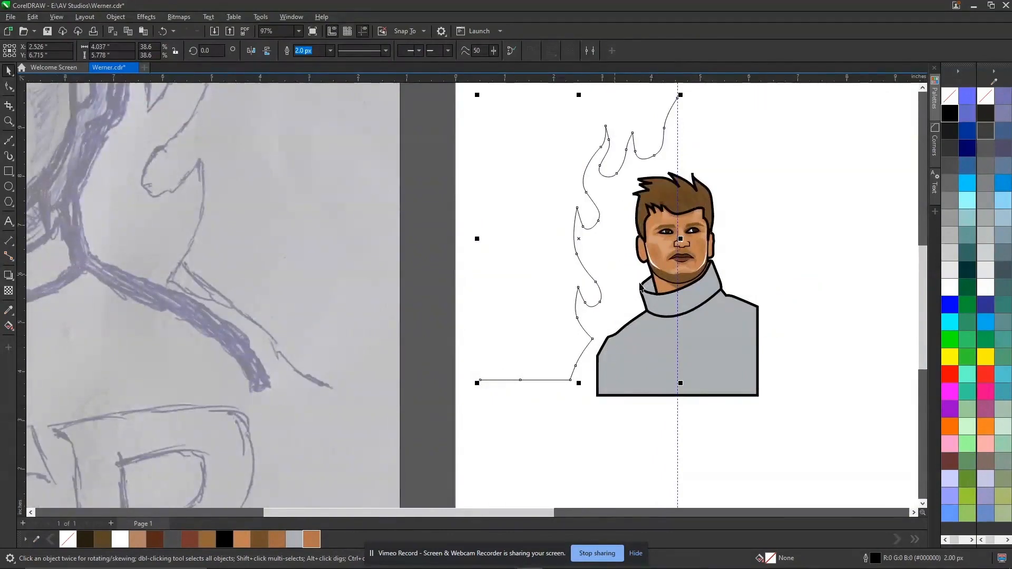
scroll(640, 287, down, 1)
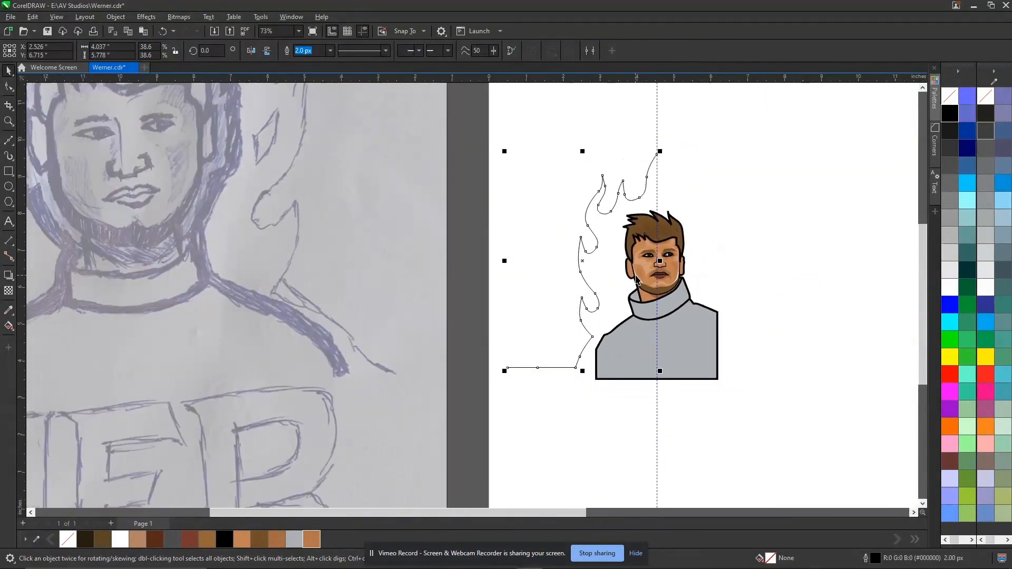
scroll(636, 318, down, 1)
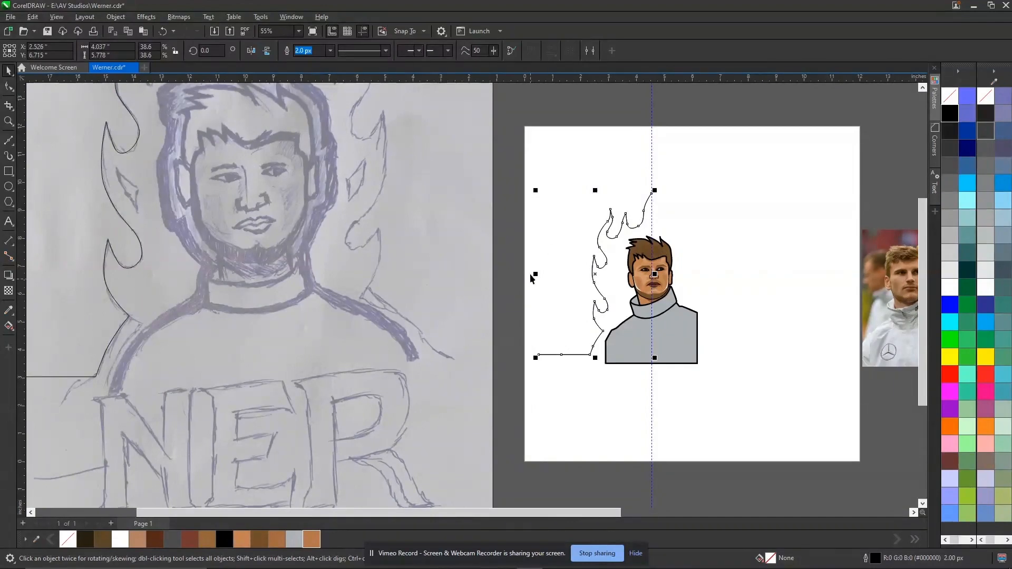
Step: Try a mirrored copy of the flame outline on the portrait's right side, then delete that copy
drag(537, 274, 721, 293)
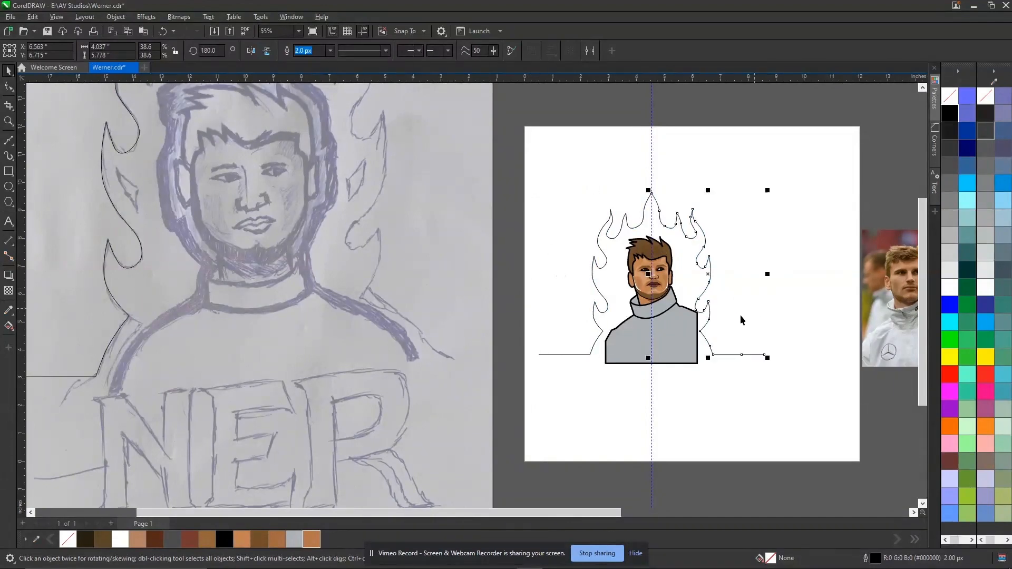
shift+click(599, 294)
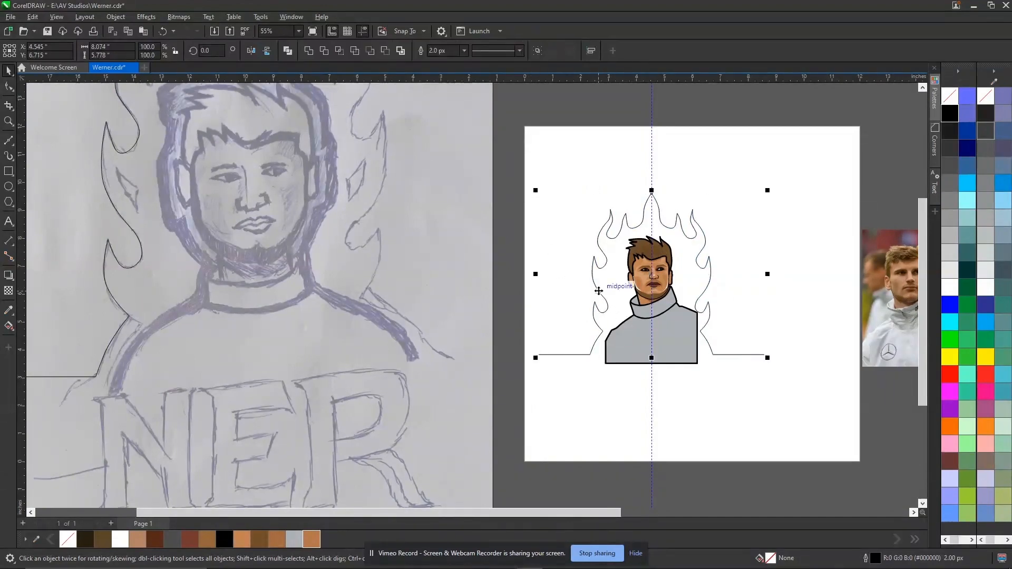
click(783, 156)
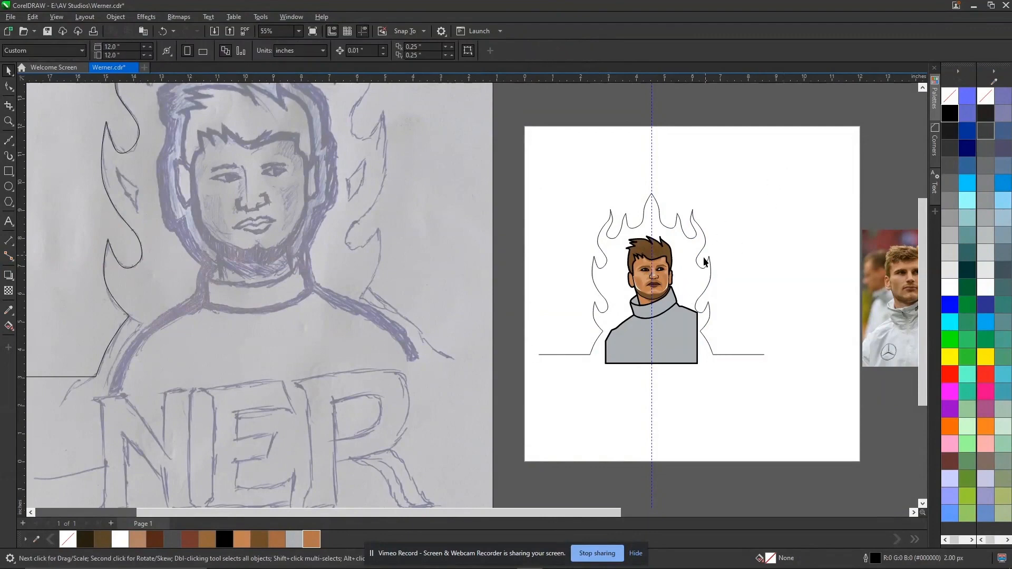
click(707, 269)
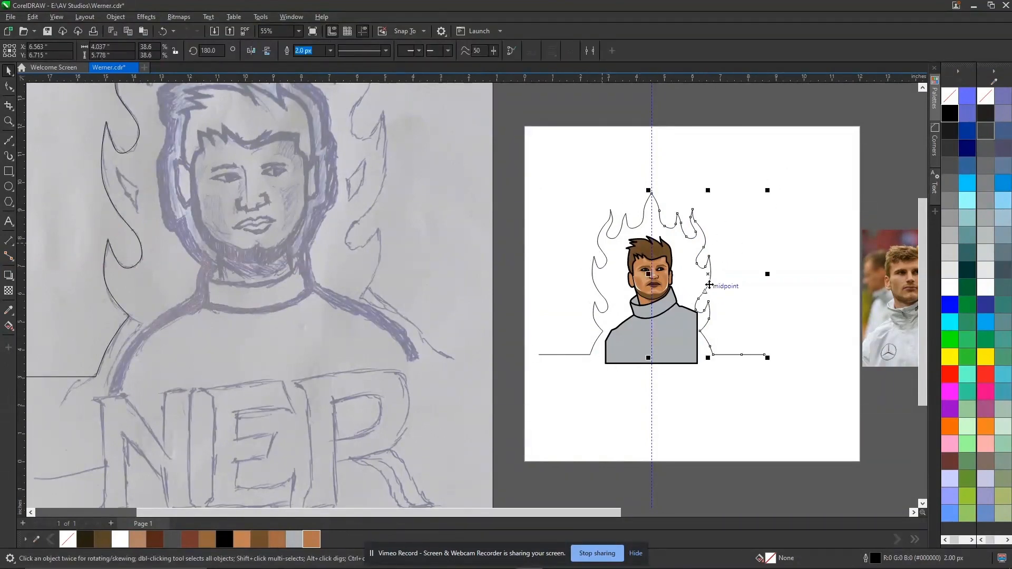
key(Delete)
Step: Bulge the flame outline outward at its left side with the Envelope tool and convert the result to curves
scroll(598, 294, up, 1)
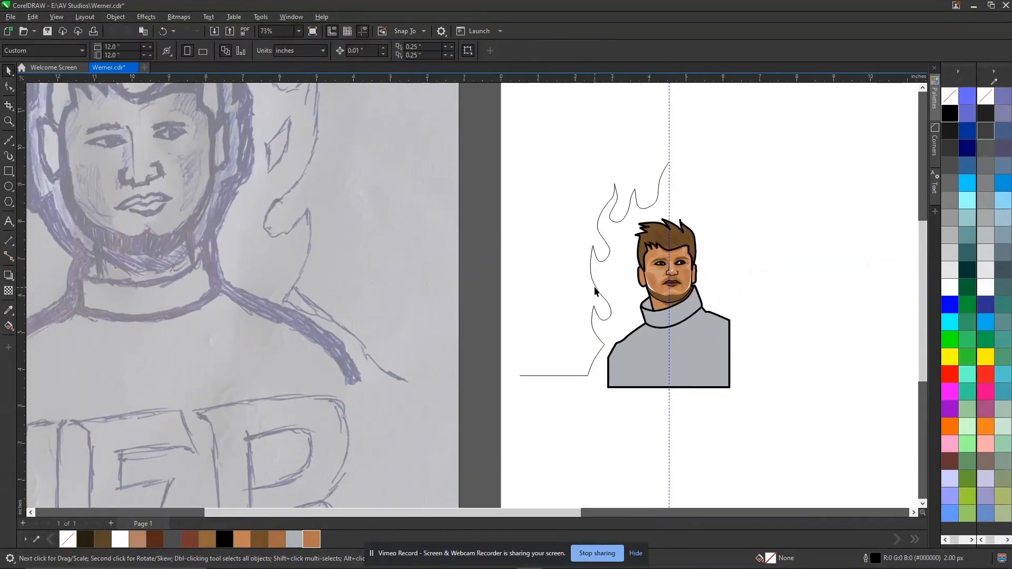
click(594, 286)
click(9, 275)
click(43, 322)
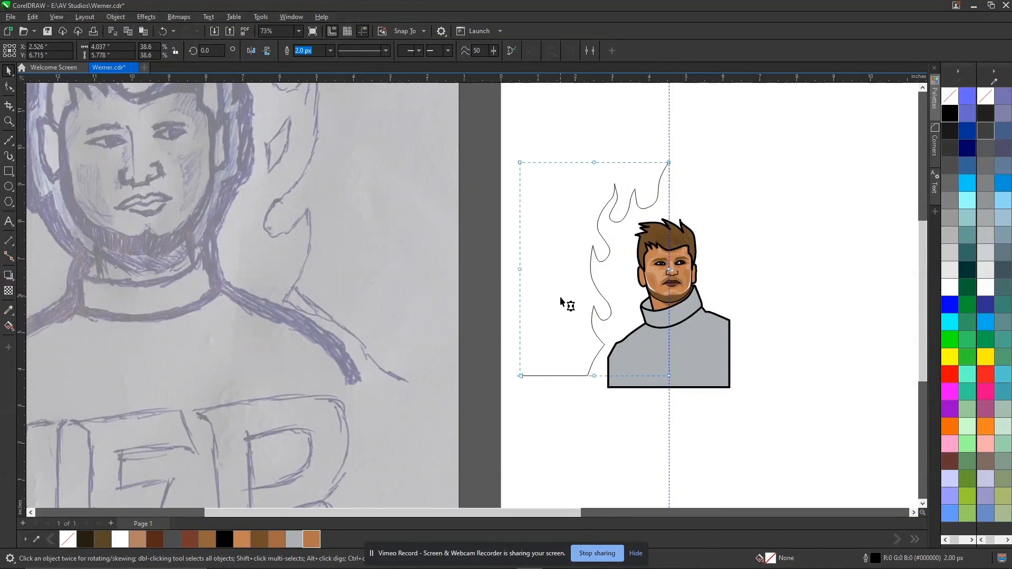
drag(520, 269, 480, 270)
key(ctrl+z)
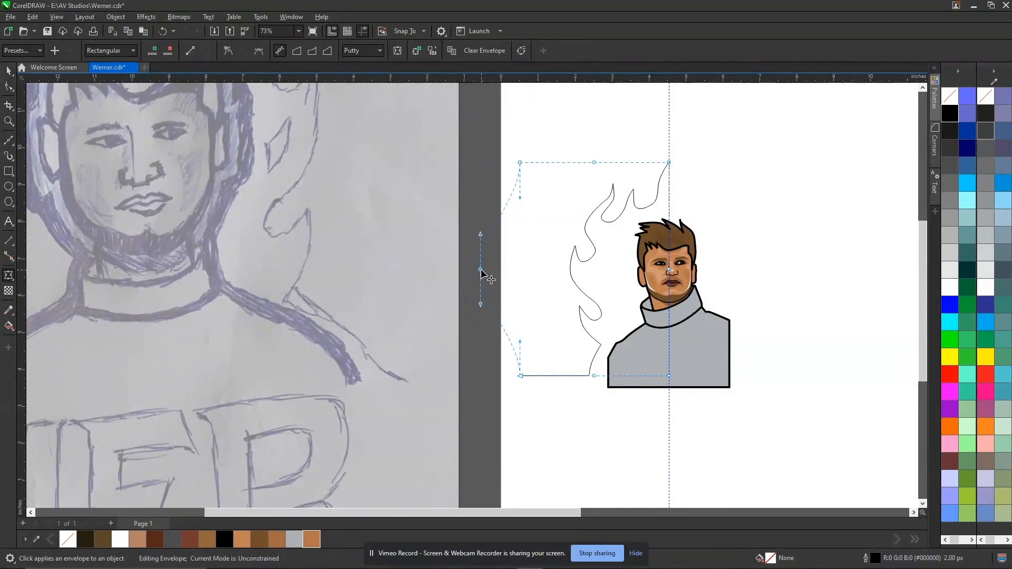
key(space)
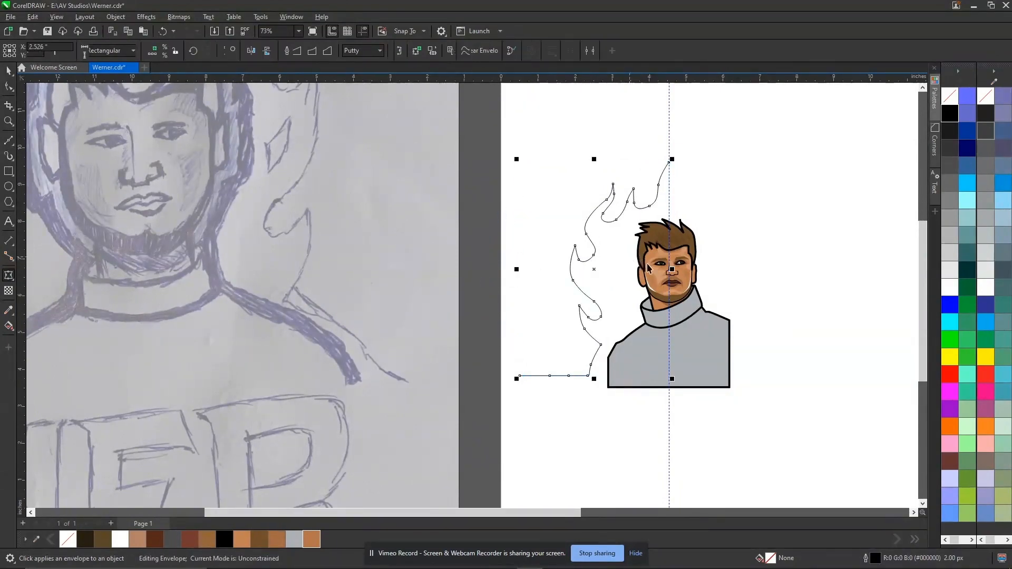
right_click(596, 257)
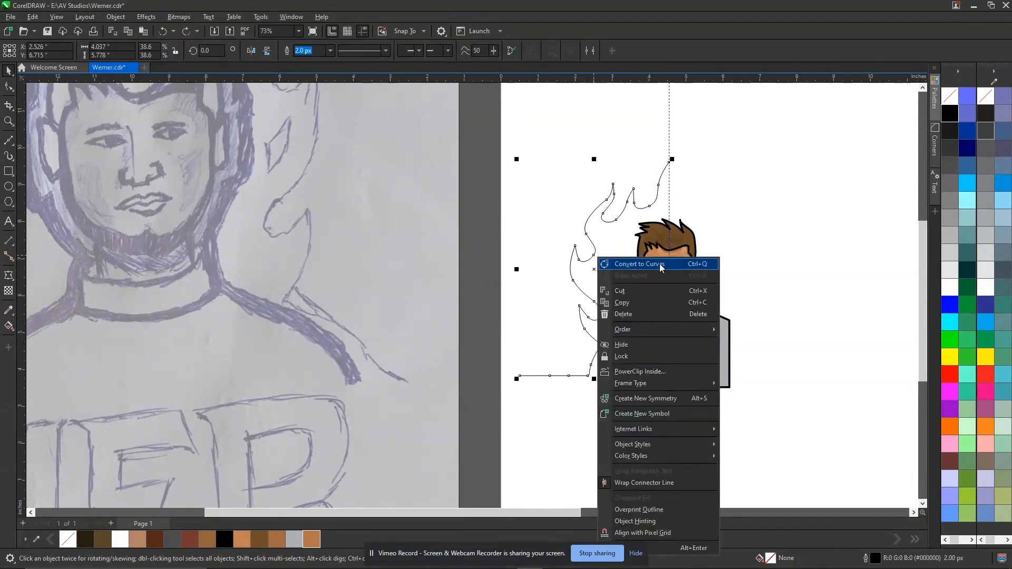
click(660, 264)
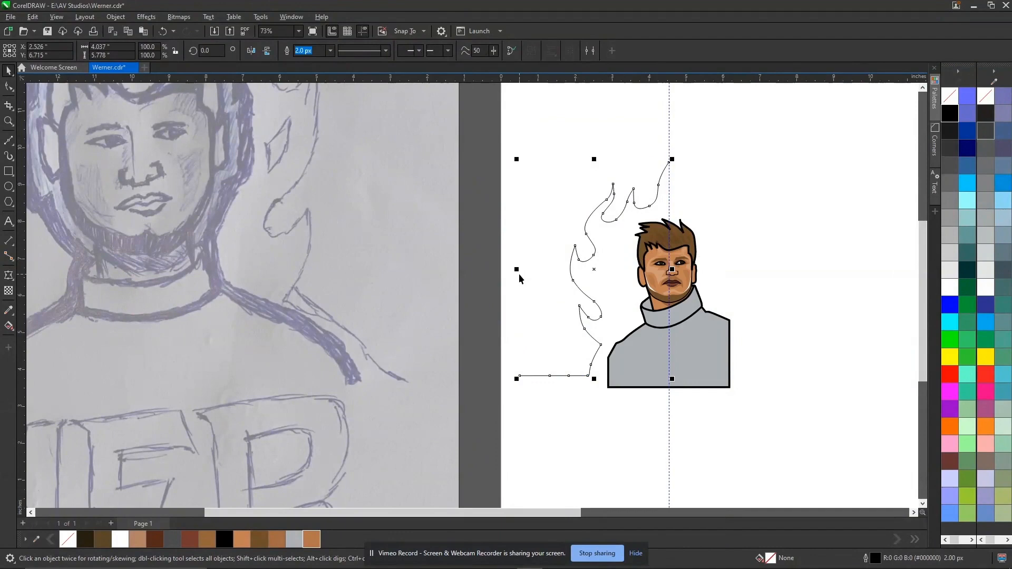
Step: Mirror a copy of the bulged flame outline across the guideline and combine both halves into one curve
drag(517, 269, 821, 269)
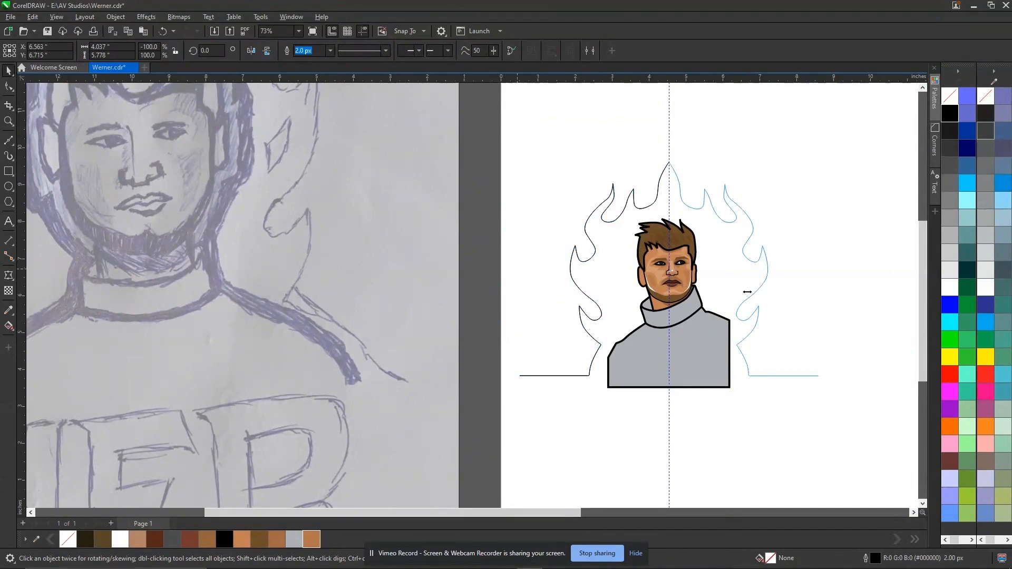
shift+click(577, 287)
scroll(751, 296, down, 1)
scroll(751, 296, down, 1)
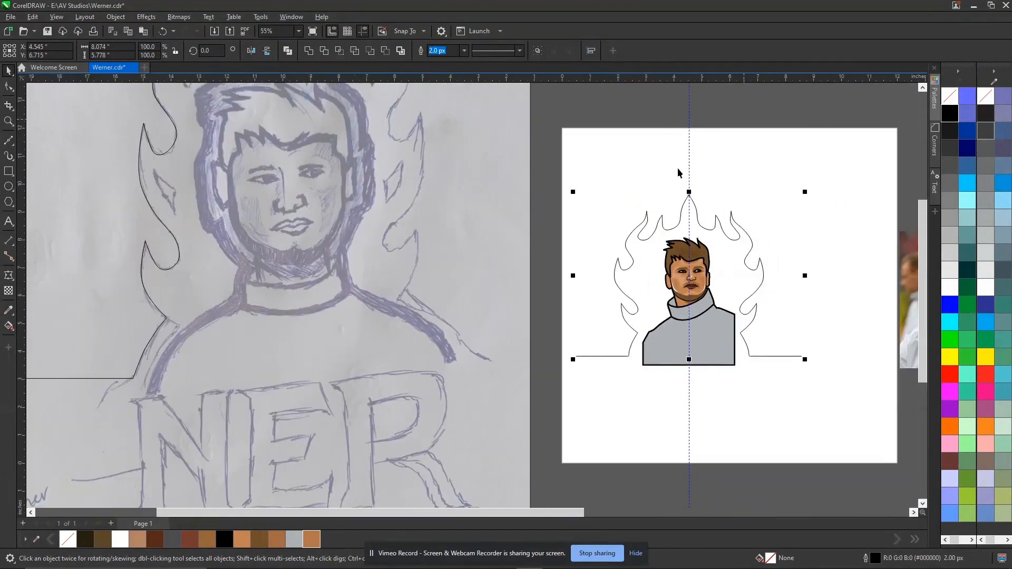
scroll(695, 209, up, 15)
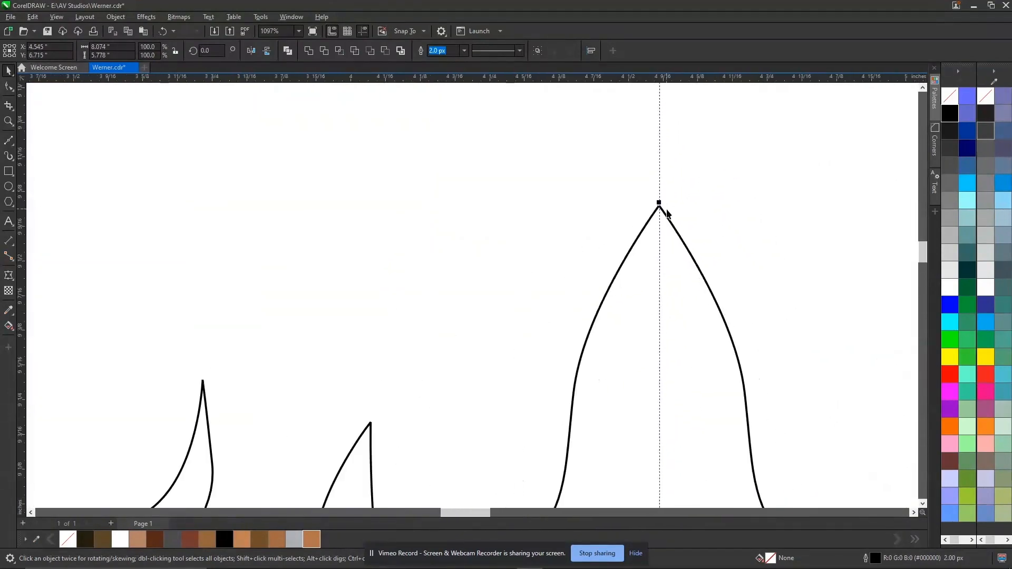
scroll(666, 214, down, 9)
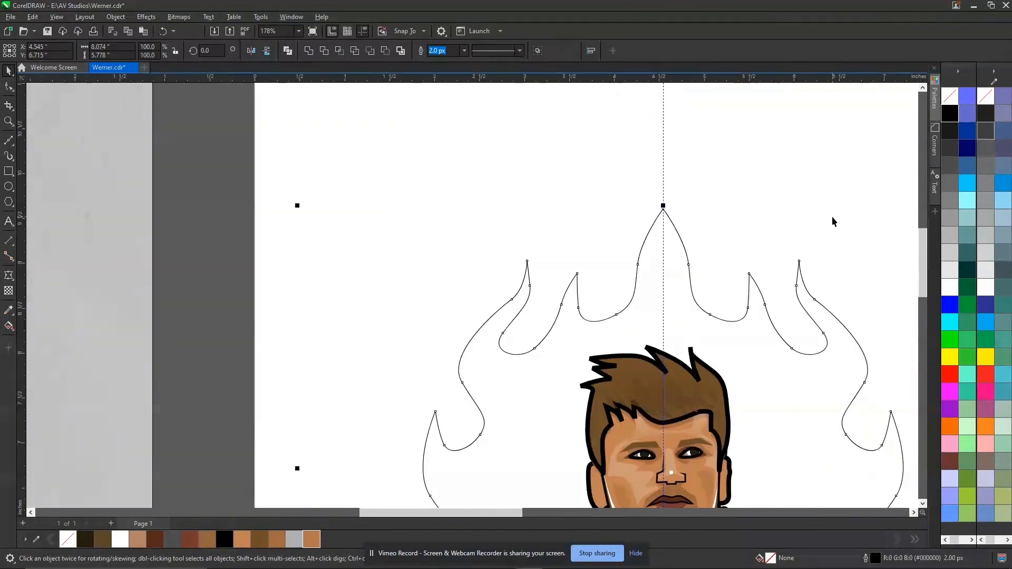
scroll(830, 219, down, 7)
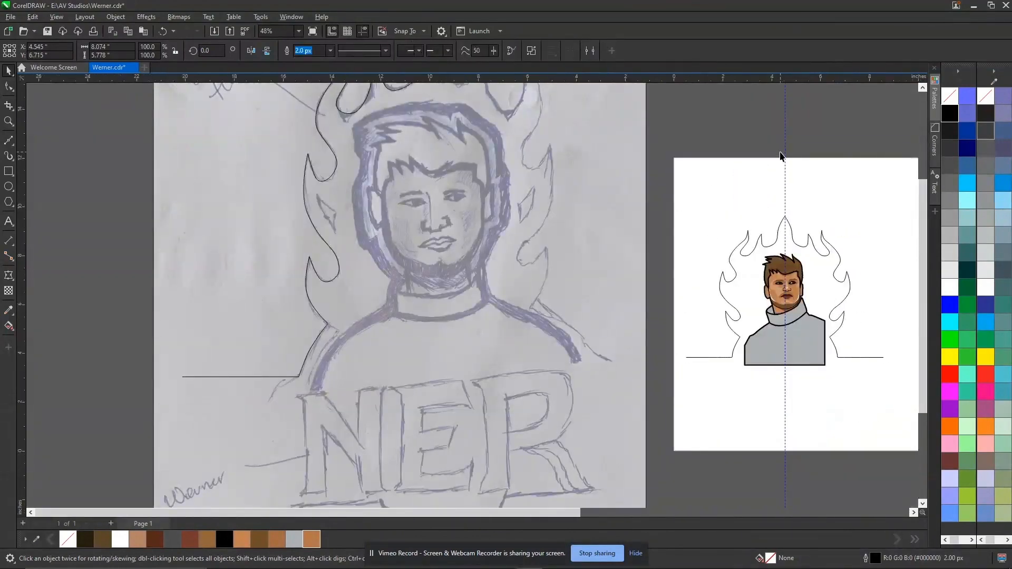
click(780, 153)
Step: Add the text "Werner" on the page below the portrait and select the whole word
key(F2)
click(788, 285)
scroll(626, 345, down, 3)
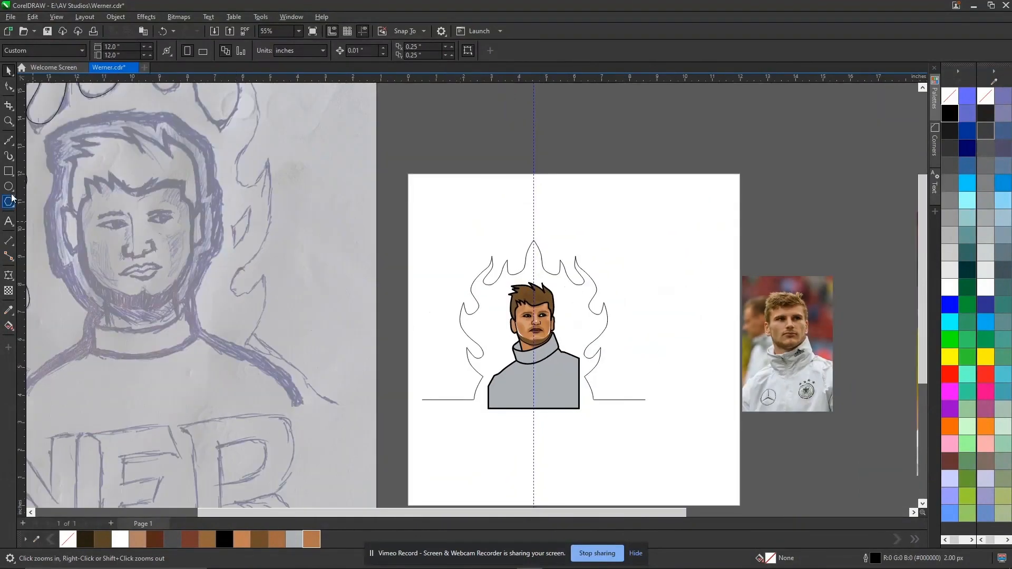
click(8, 222)
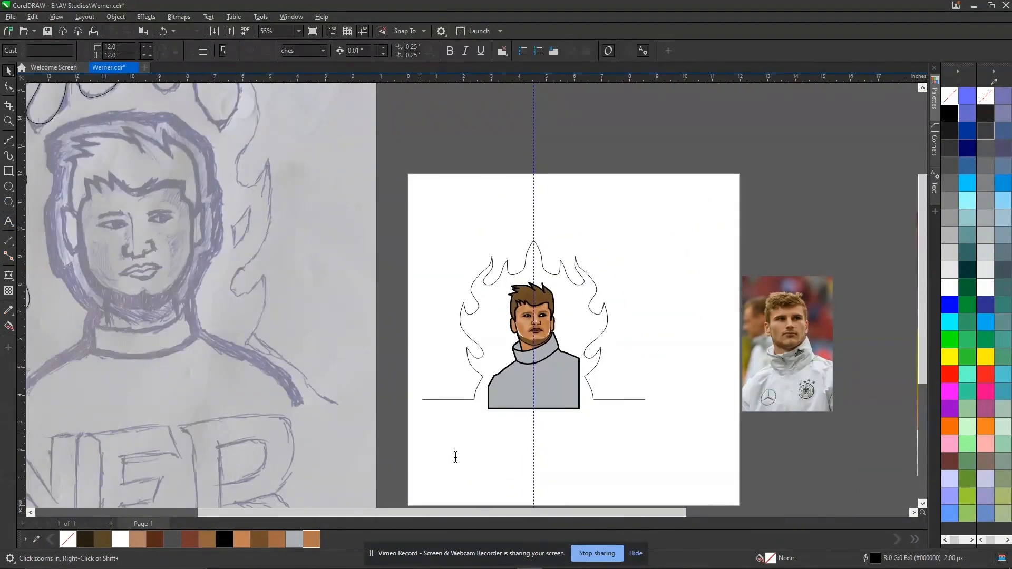
click(455, 456)
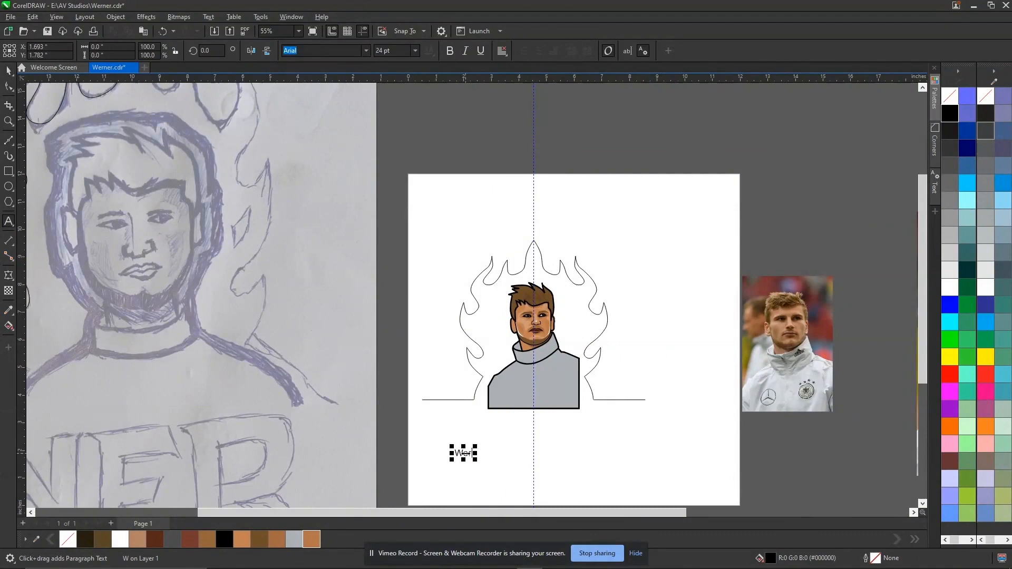
key(ctrl+a)
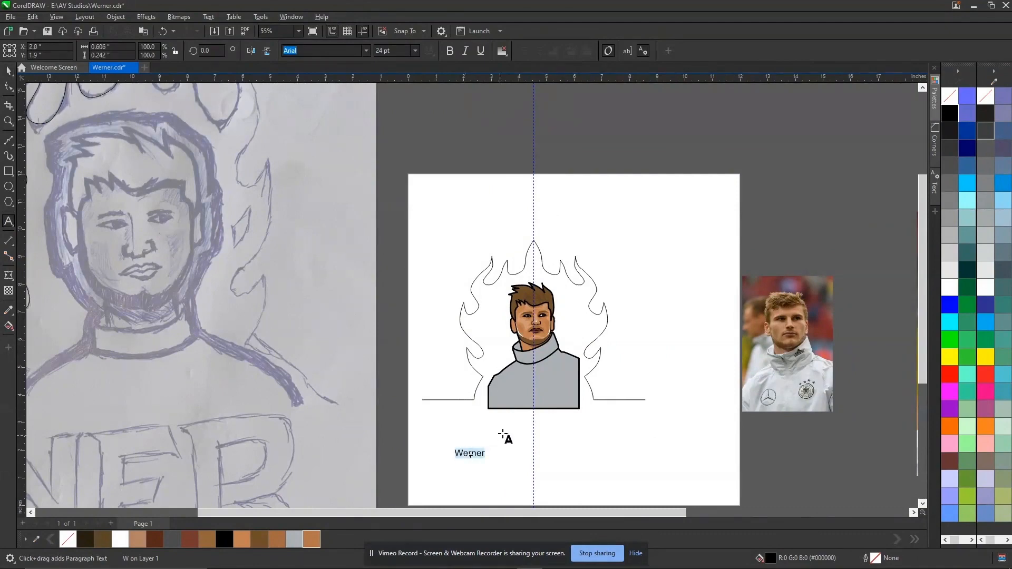
Step: Enlarge the Werner text below the portrait to about 73 pt, roughly 3.3 in wide
key(ctrl+space)
scroll(498, 460, up, 4)
drag(459, 423, 527, 401)
click(464, 435)
drag(462, 424, 637, 332)
Step: Change the case of the whole name text to UPPERCASE and save the drawing
double_click(528, 417)
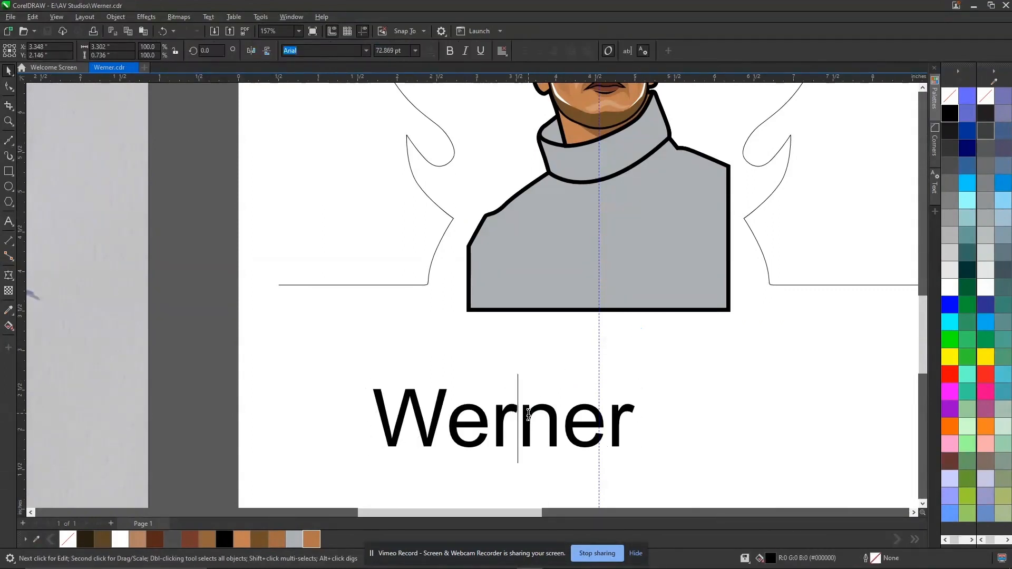
key(ctrl+a)
key(shift+F3)
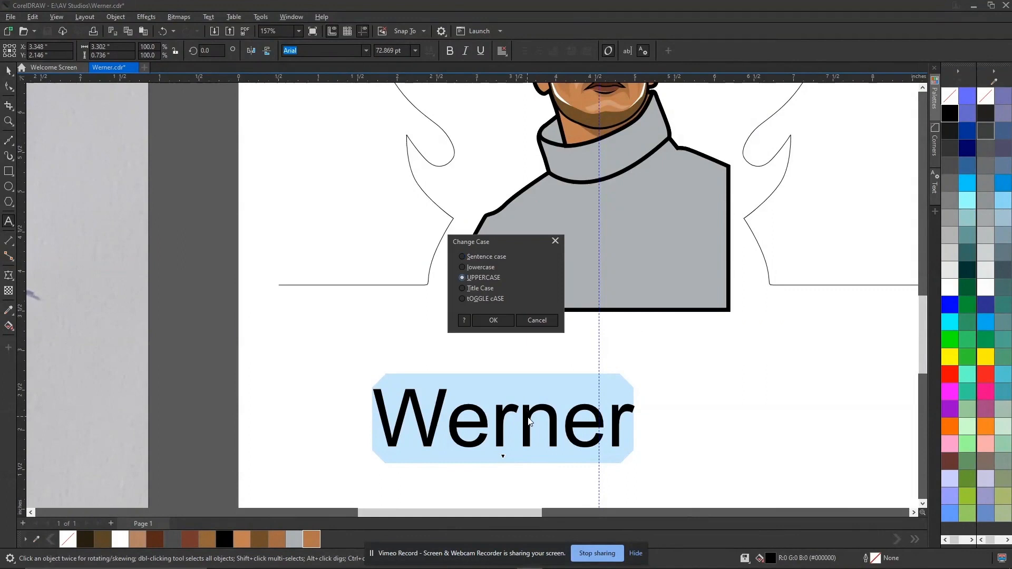
key(Return)
key(Escape)
key(ctrl+s)
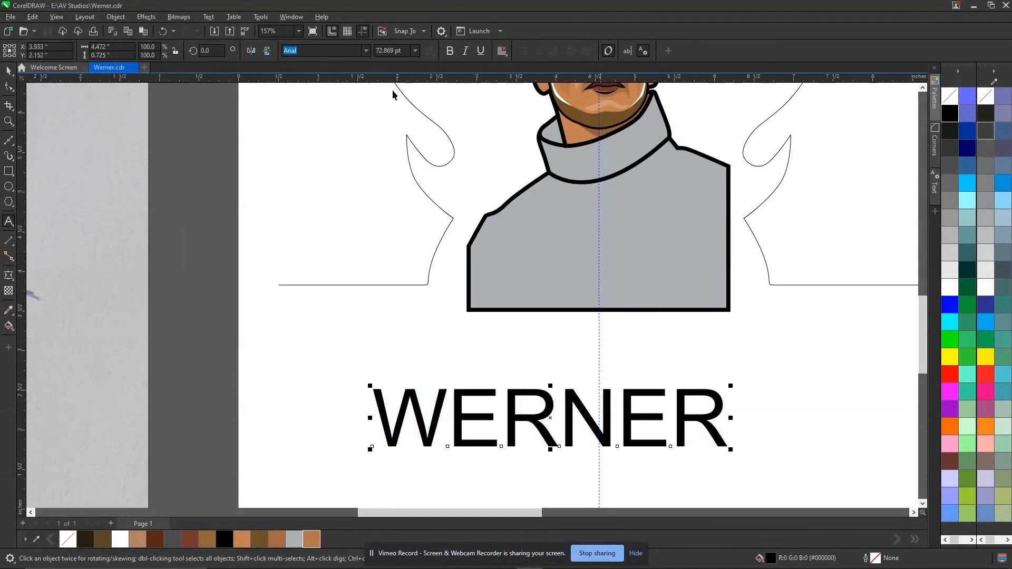
Step: Set the WERNER text's font to Balibold and place a copy of it over the edge of the sketch
click(366, 50)
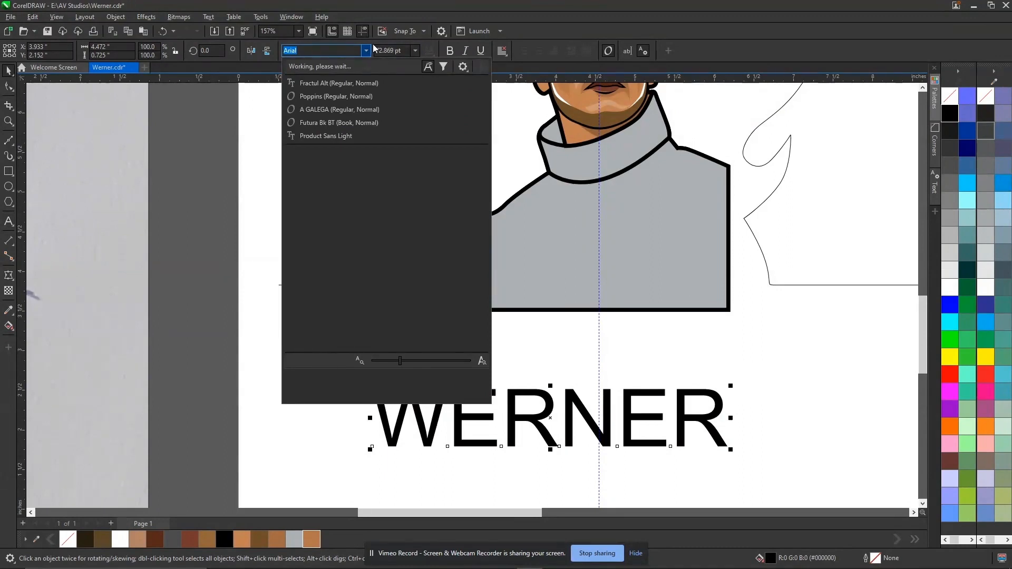
scroll(488, 216, down, 5)
key(Down)
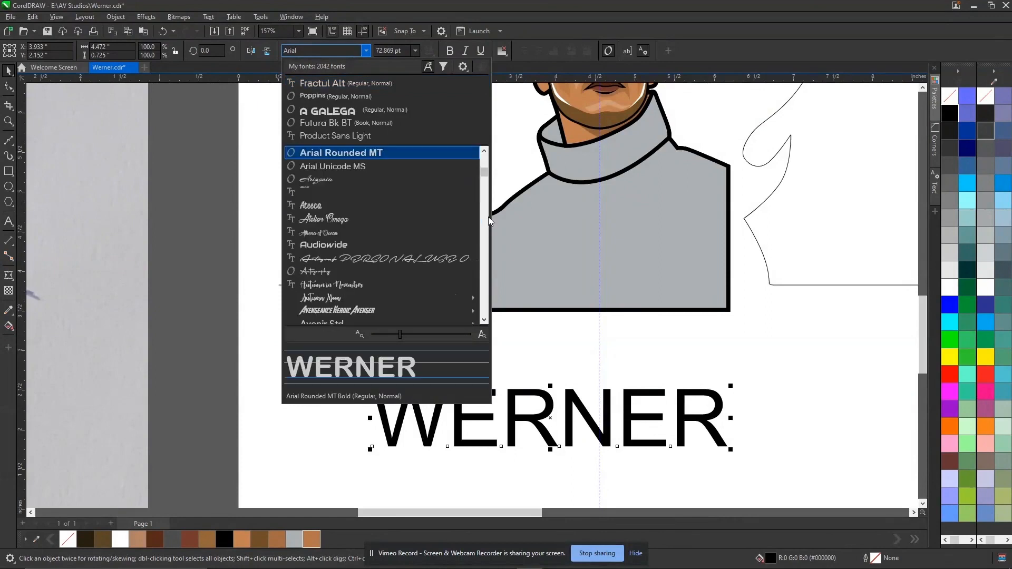
scroll(488, 216, down, 2)
scroll(488, 218, down, 2)
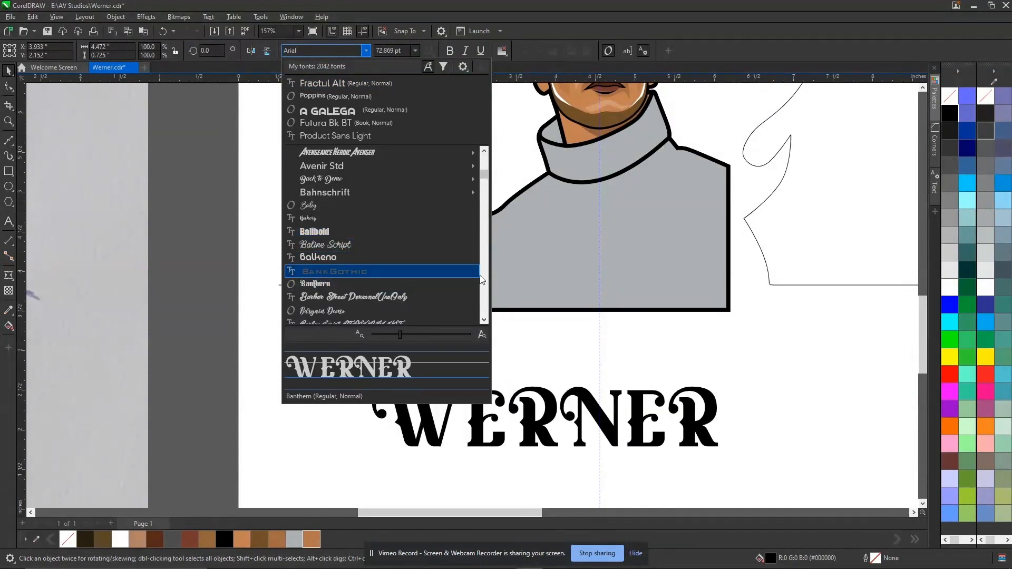
click(416, 234)
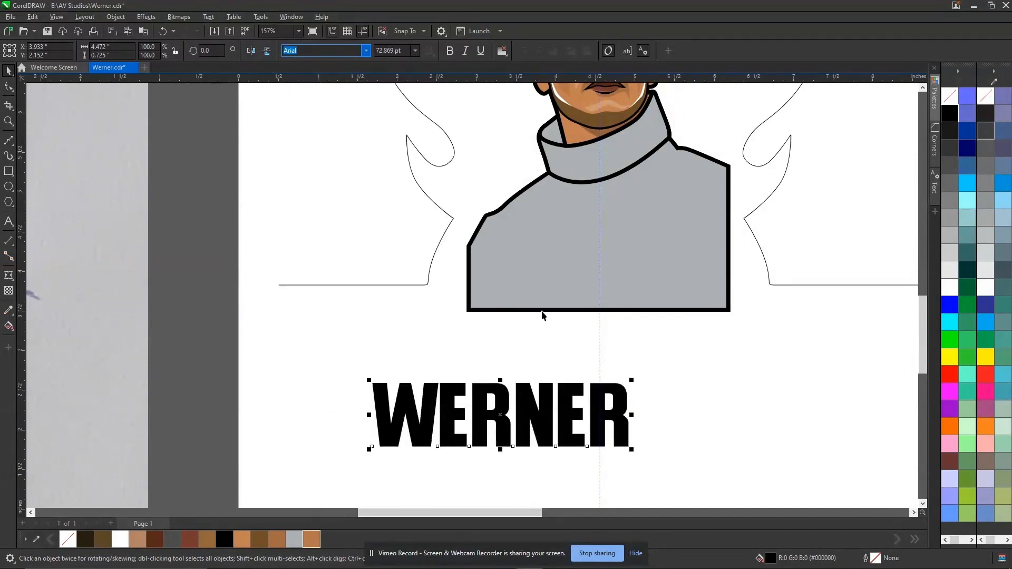
drag(501, 415, 160, 290)
right_click(159, 290)
Step: Preview other fonts on the original WERNER text, such as Blackoak Std, Bowlby One SC, Differin Elegant and Evogria, without applying one
click(448, 403)
click(367, 52)
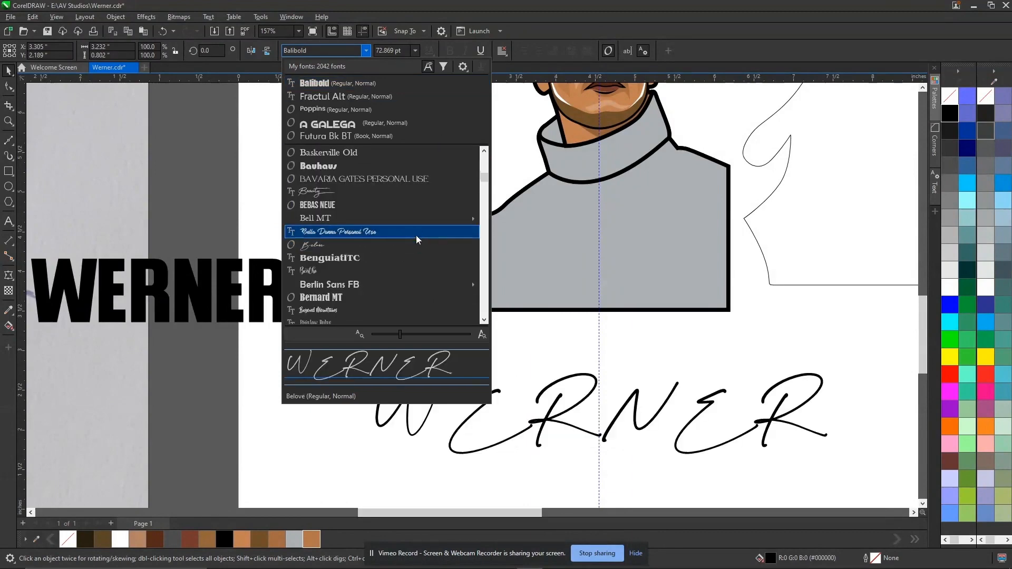
scroll(416, 233, down, 2)
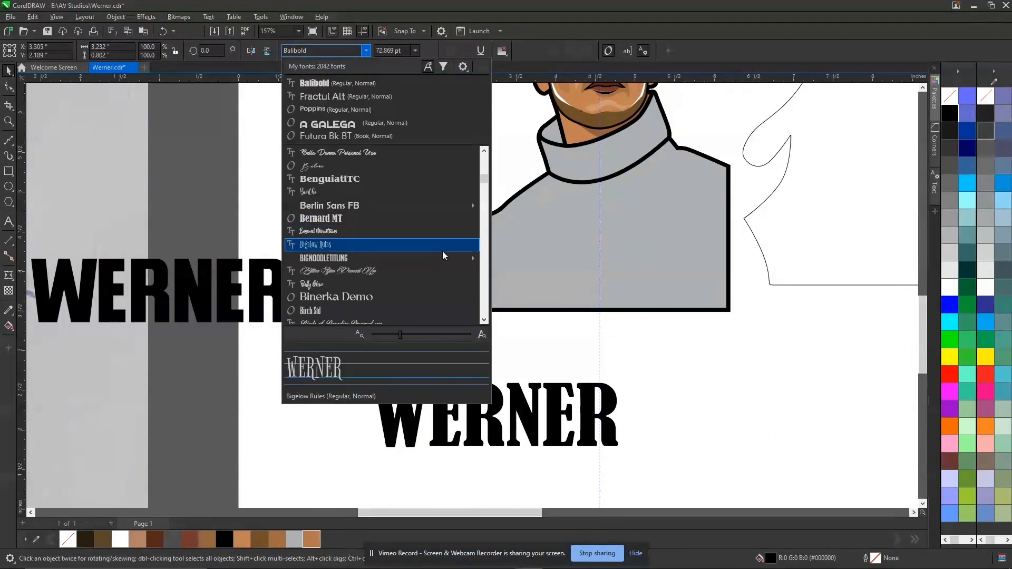
scroll(442, 251, down, 4)
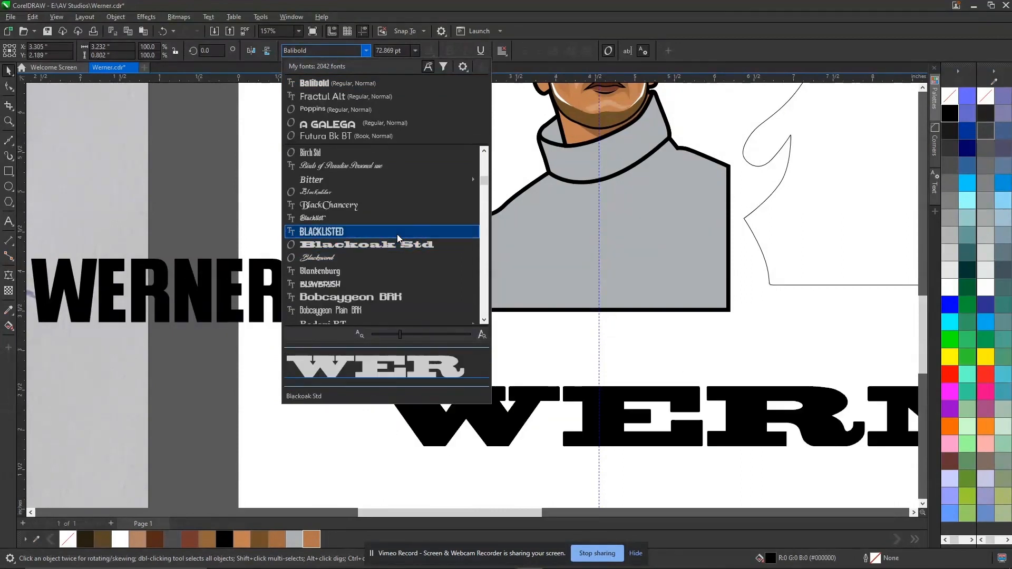
scroll(398, 235, down, 3)
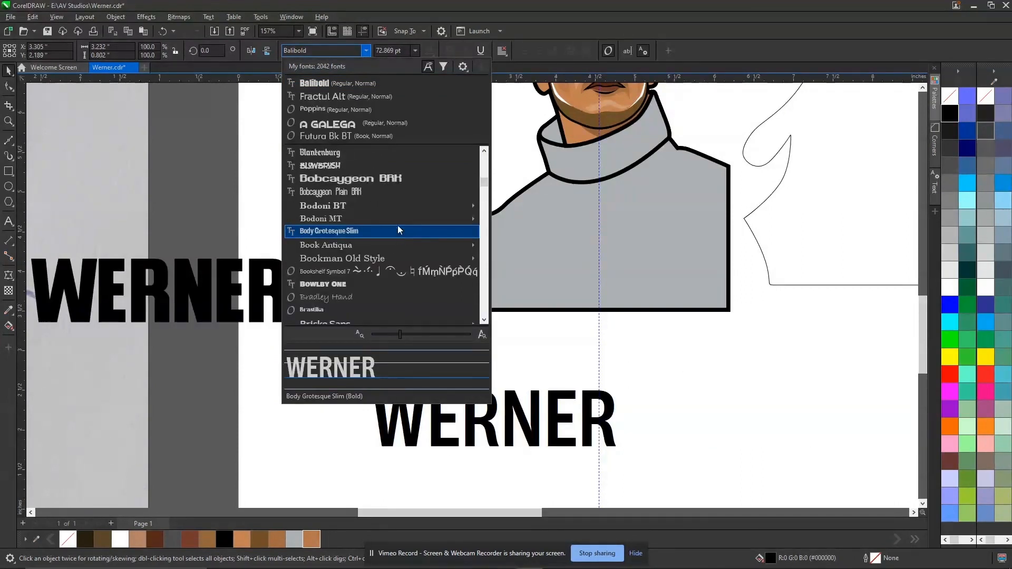
mouse_move(393, 206)
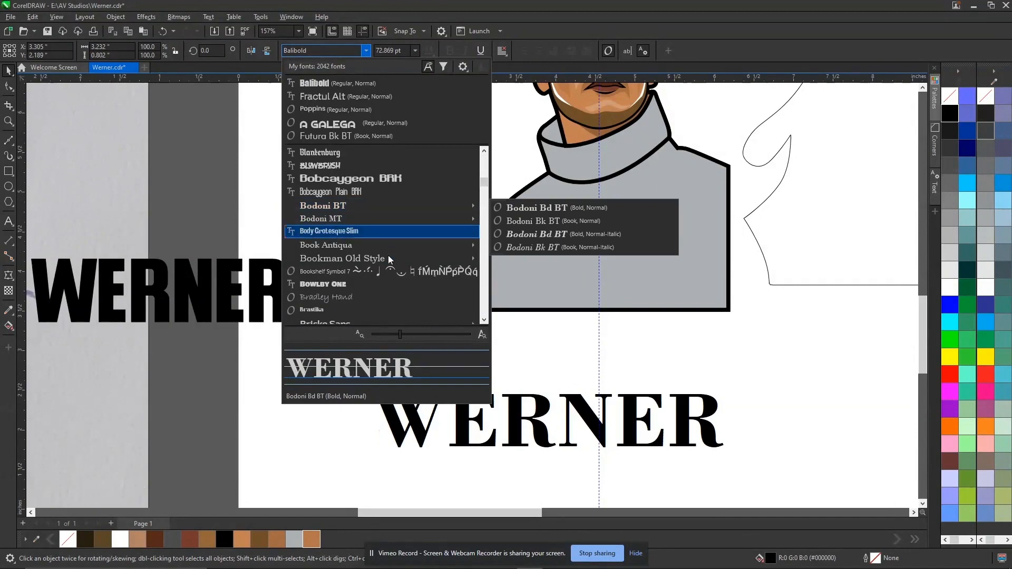
scroll(387, 285, down, 1)
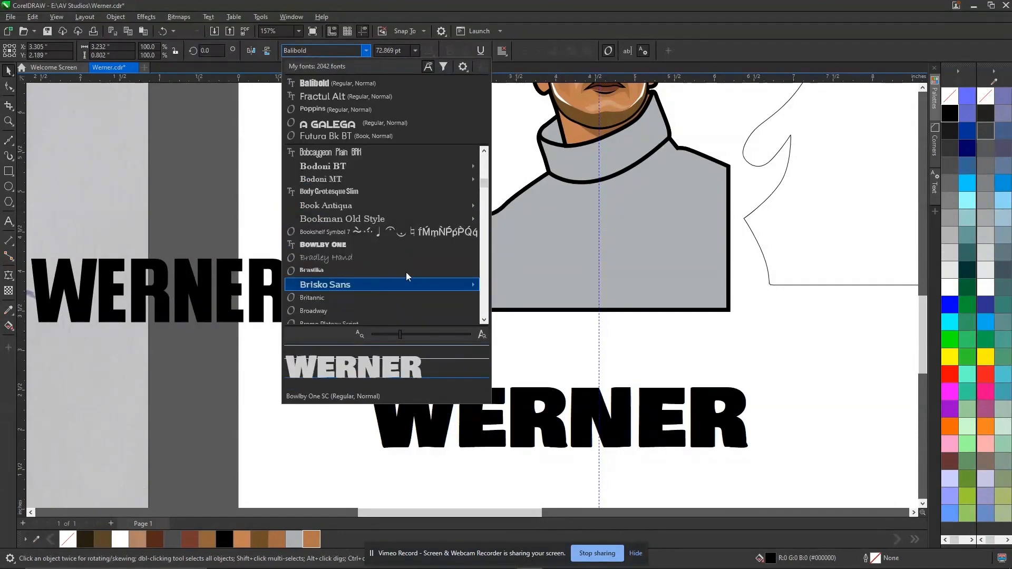
scroll(406, 272, down, 3)
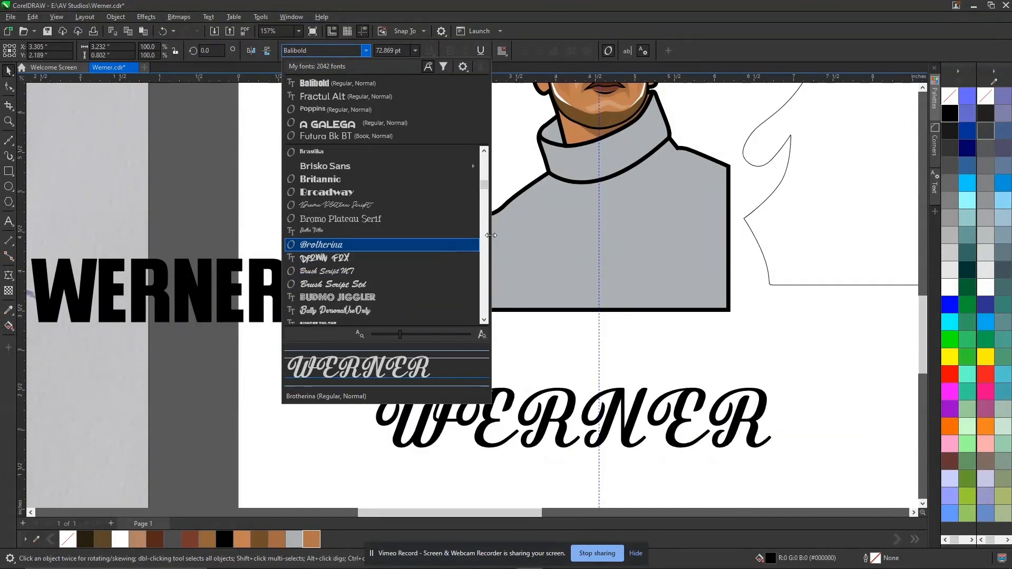
scroll(485, 242, down, 5)
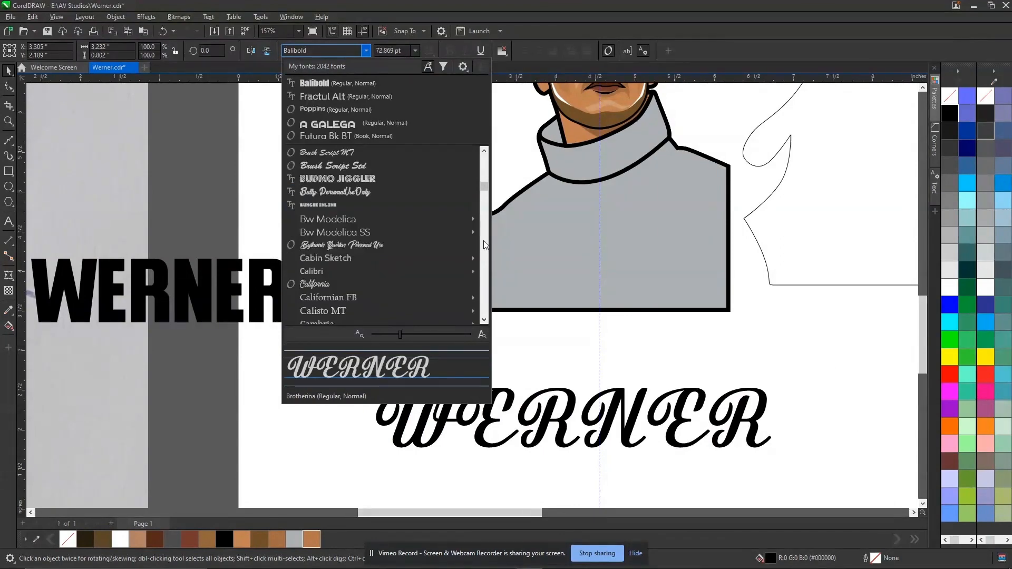
scroll(485, 246, down, 5)
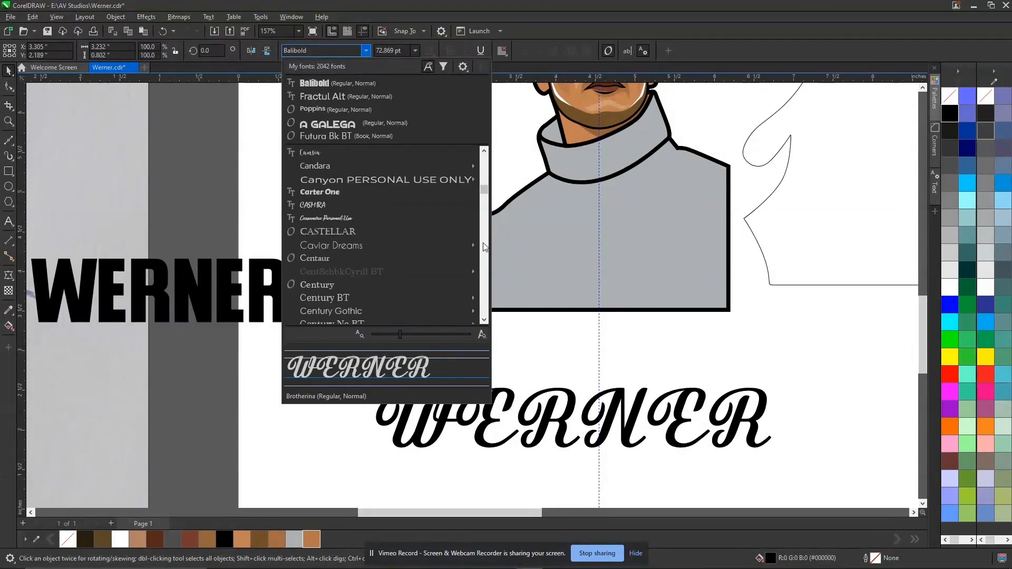
scroll(485, 246, down, 4)
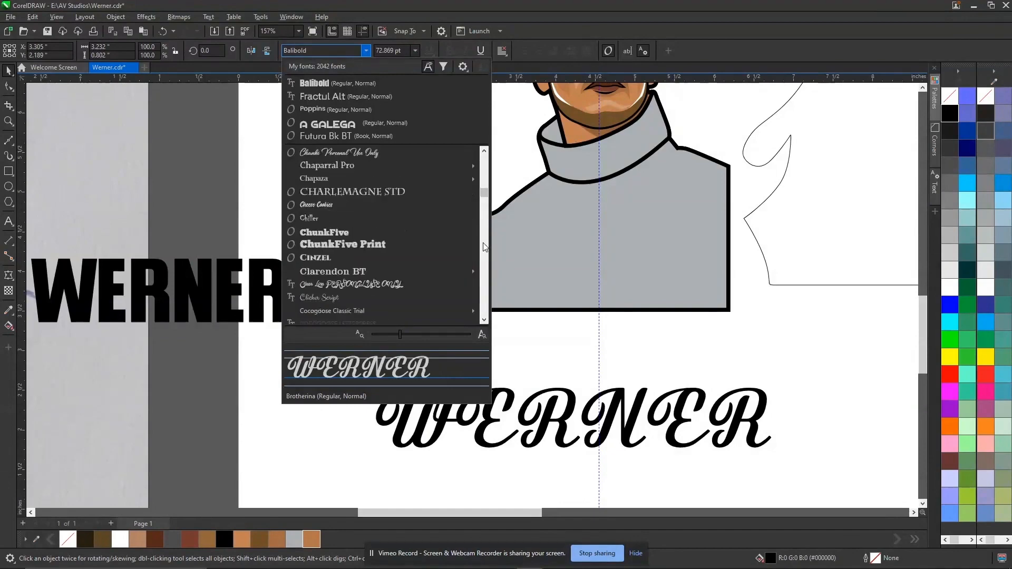
scroll(485, 246, down, 5)
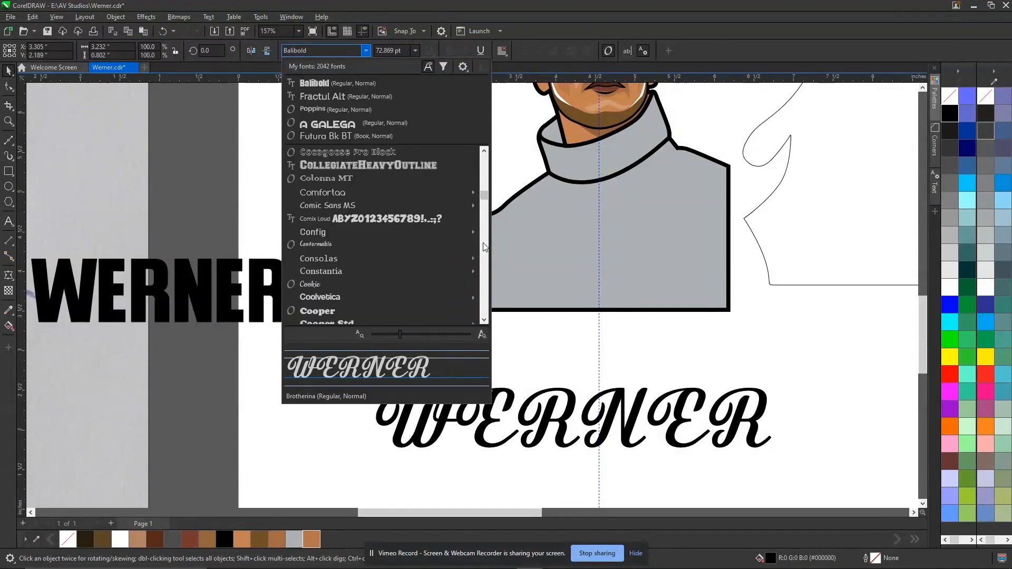
scroll(485, 246, down, 6)
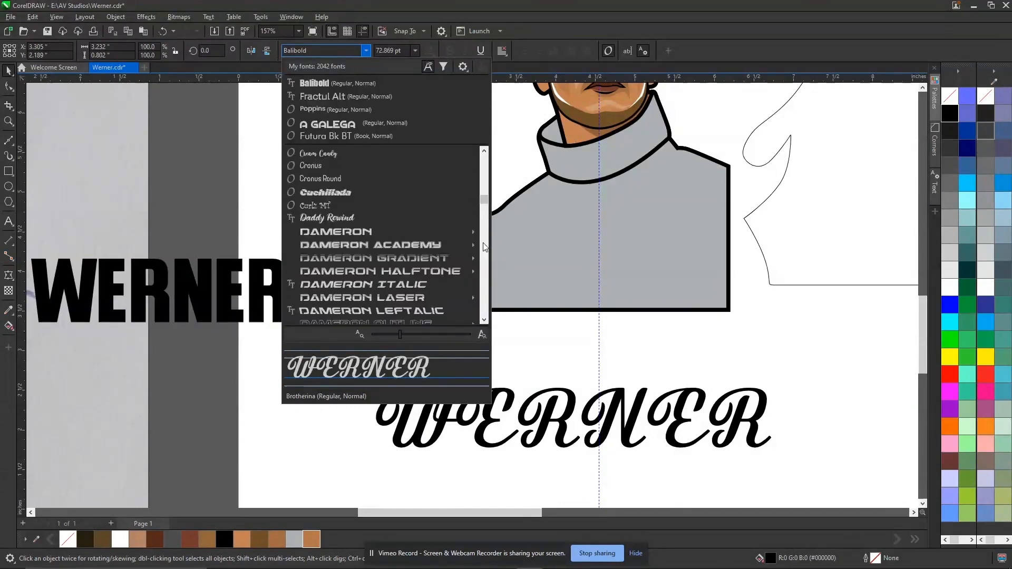
scroll(484, 246, down, 2)
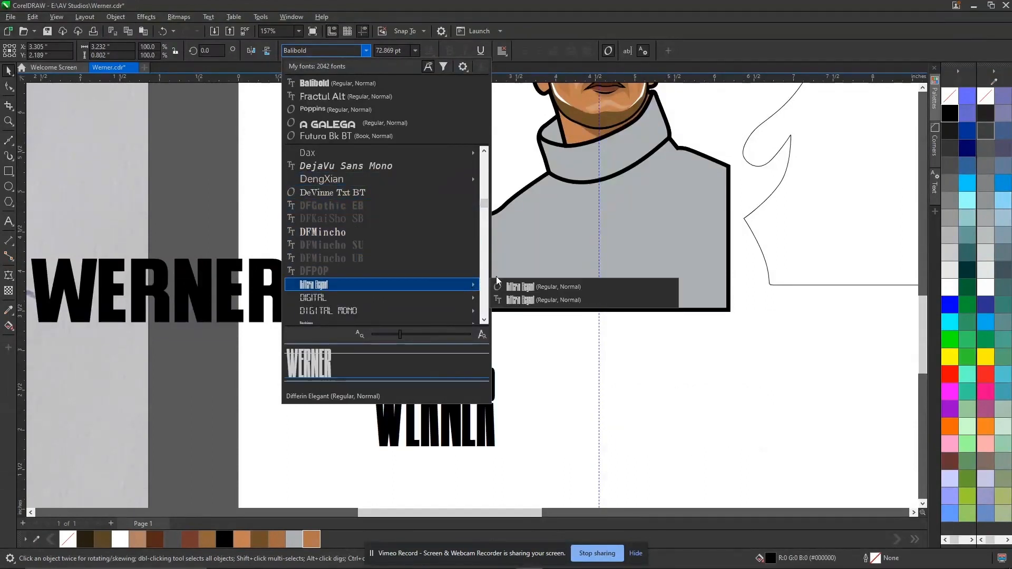
scroll(486, 284, down, 3)
scroll(486, 288, down, 3)
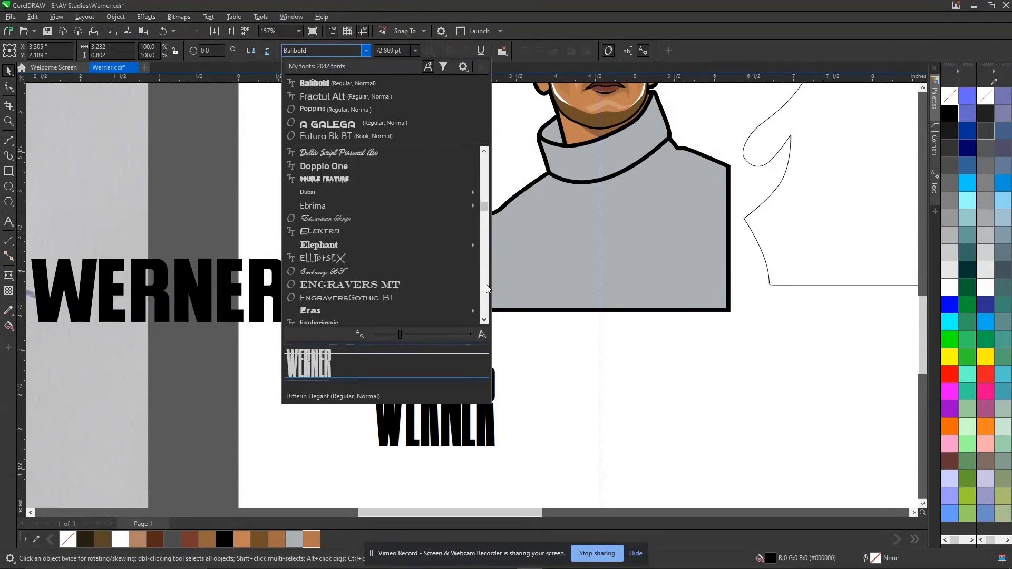
scroll(486, 288, down, 2)
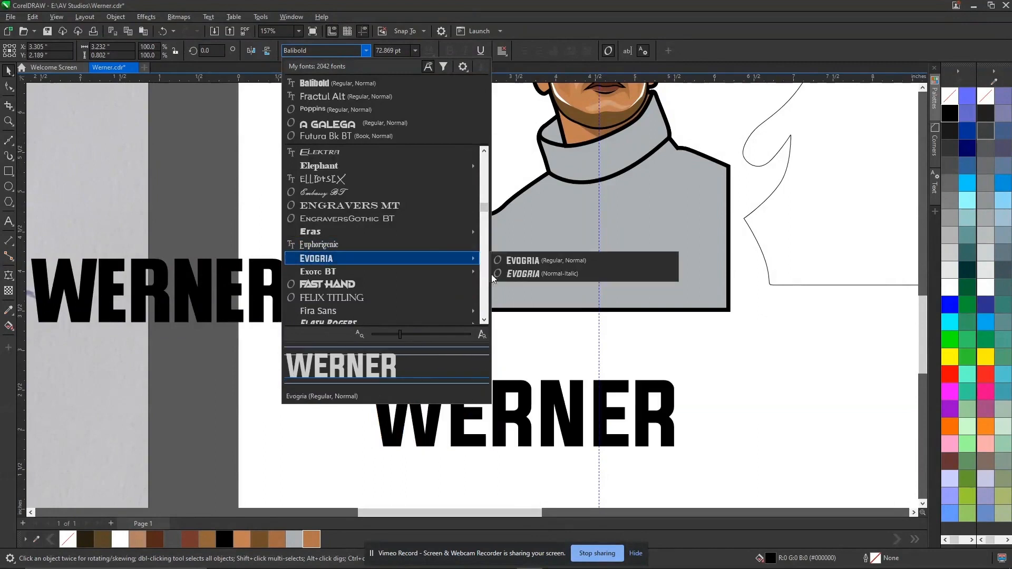
key(Escape)
Step: Move the WERNER text over the lower edge of the portrait's jersey and enlarge it to about 4.65 in wide
drag(527, 414, 612, 332)
scroll(615, 295, down, 2)
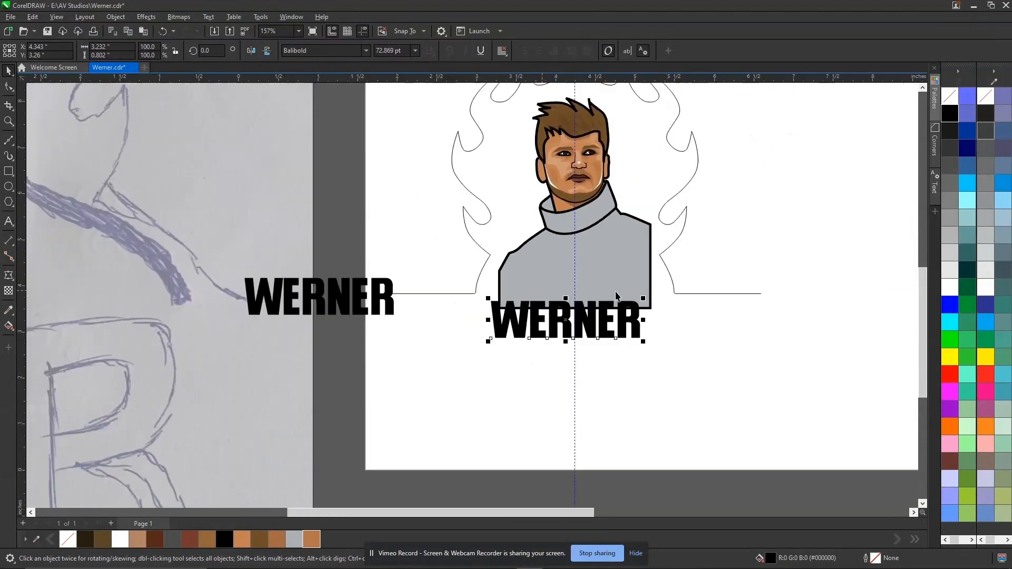
drag(643, 298, 680, 277)
drag(626, 315, 625, 304)
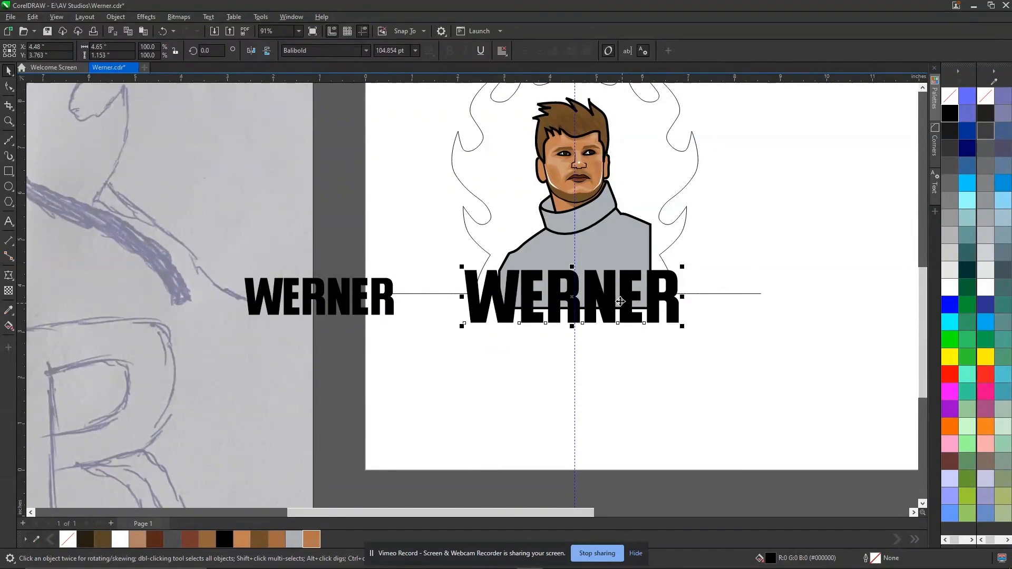
scroll(619, 301, up, 1)
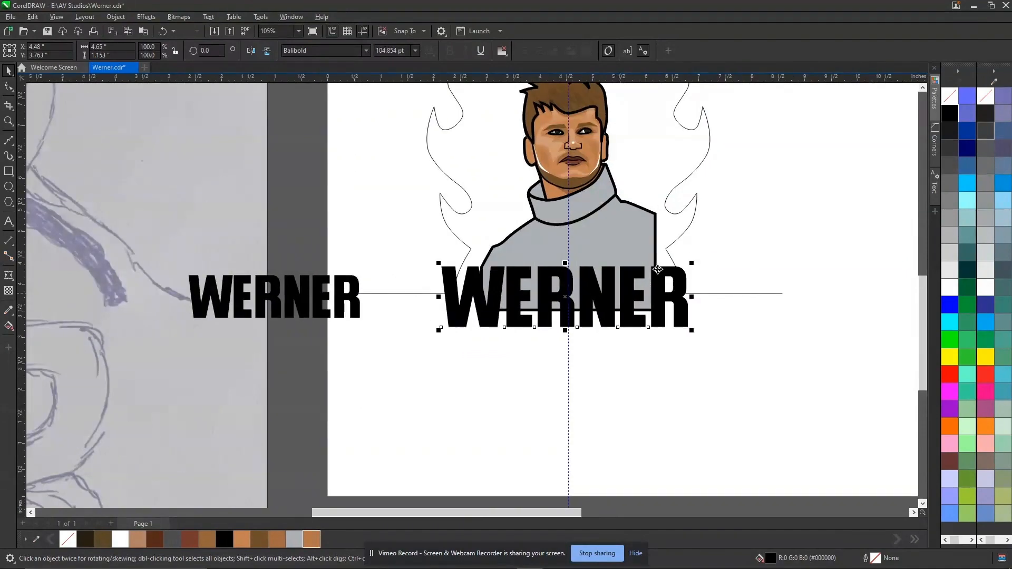
Step: Enlarge the WERNER text to about 5.5 in wide and centre it horizontally on the flame outline
click(669, 249)
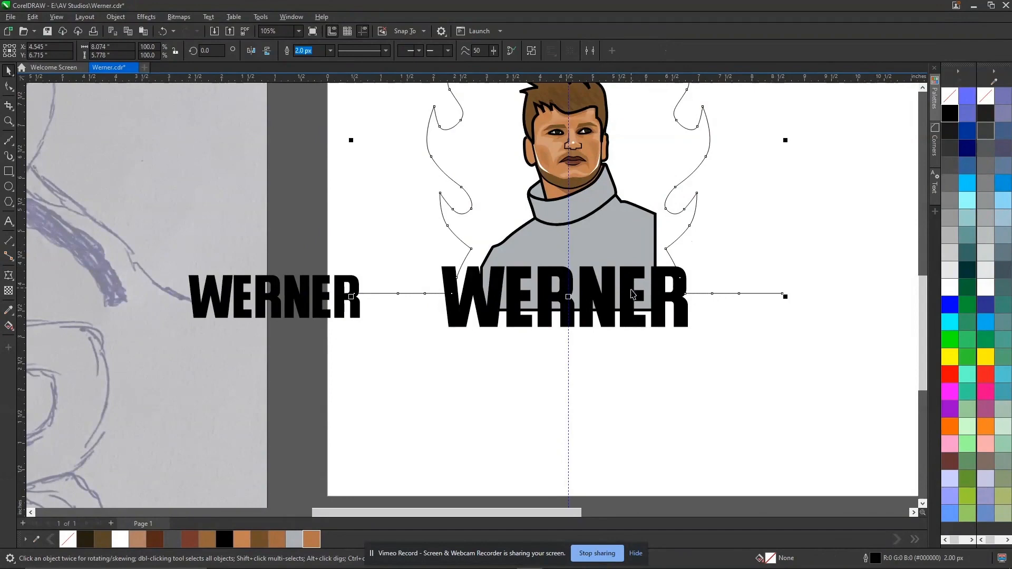
scroll(657, 279, down, 4)
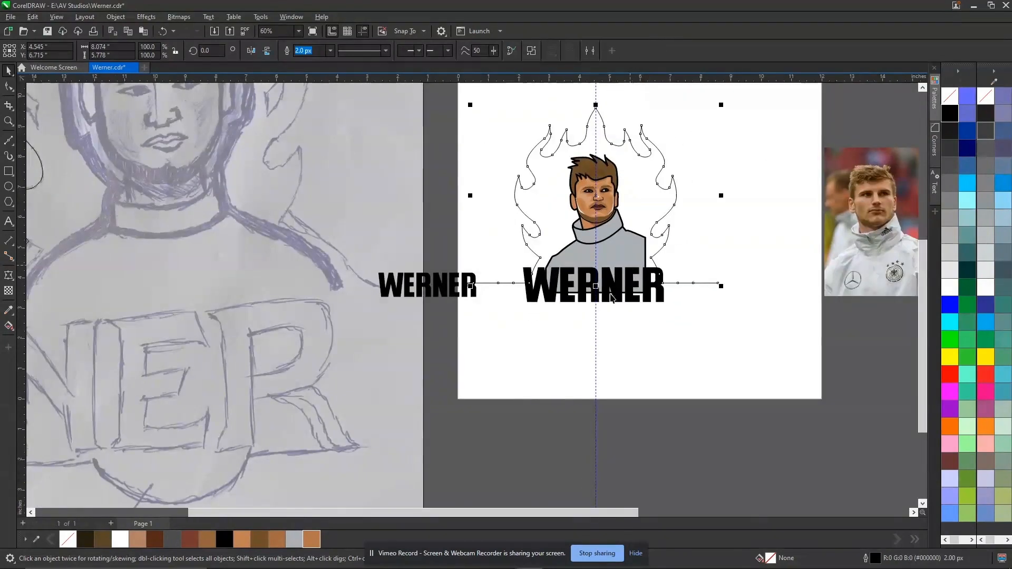
click(609, 299)
drag(669, 311, 683, 314)
drag(520, 314, 508, 317)
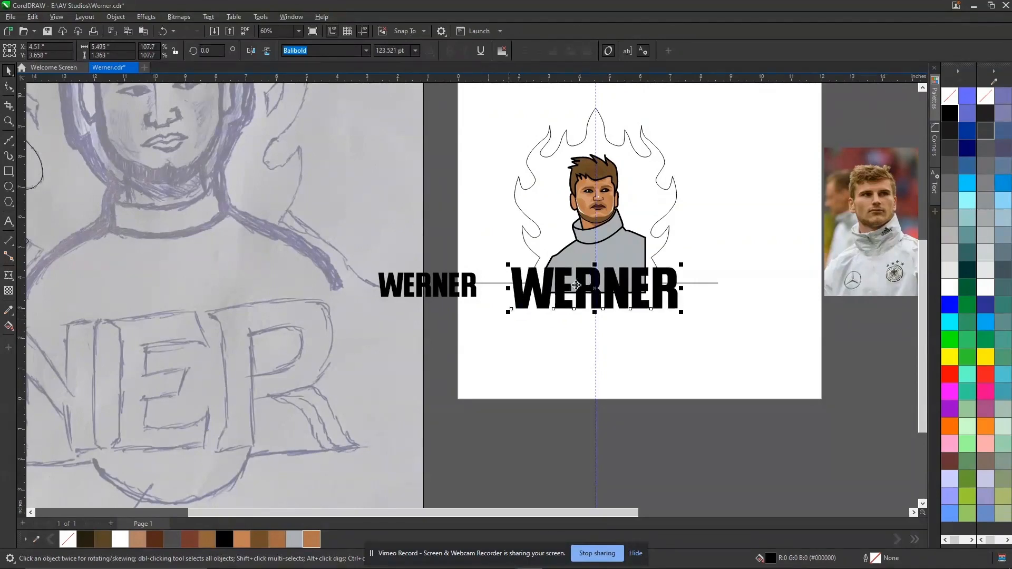
click(660, 187)
ctrl+click(659, 285)
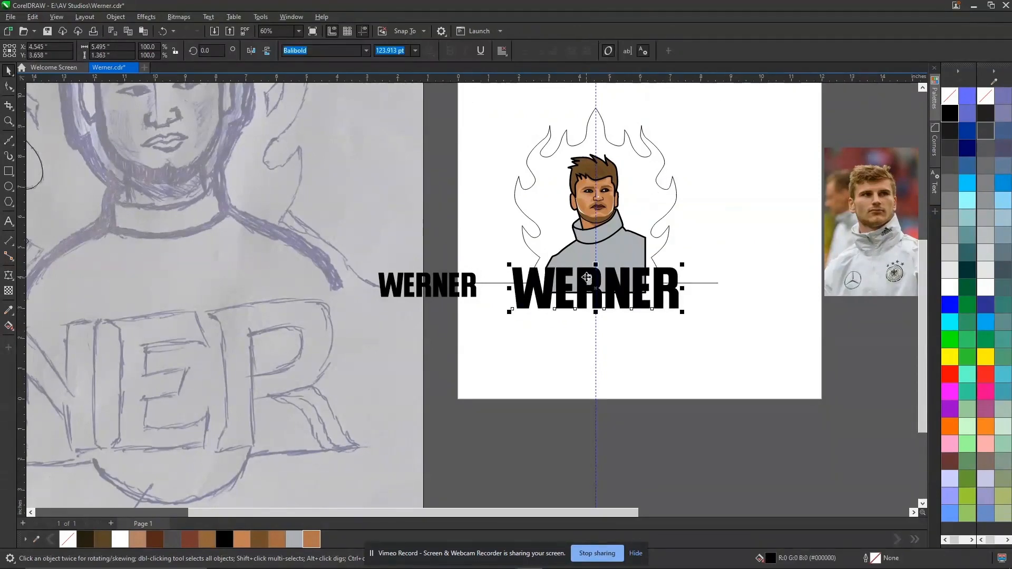
Step: Shorten the flame outline to about 5 in high by raising its lower edge above the lettering
scroll(666, 254, up, 2)
scroll(668, 251, down, 2)
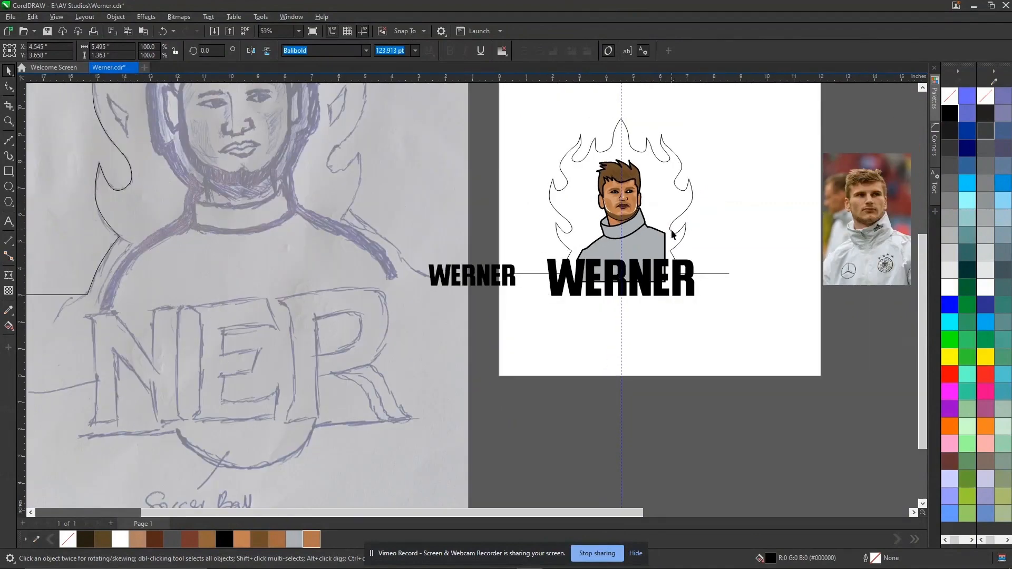
ctrl+click(671, 233)
drag(622, 280, 621, 256)
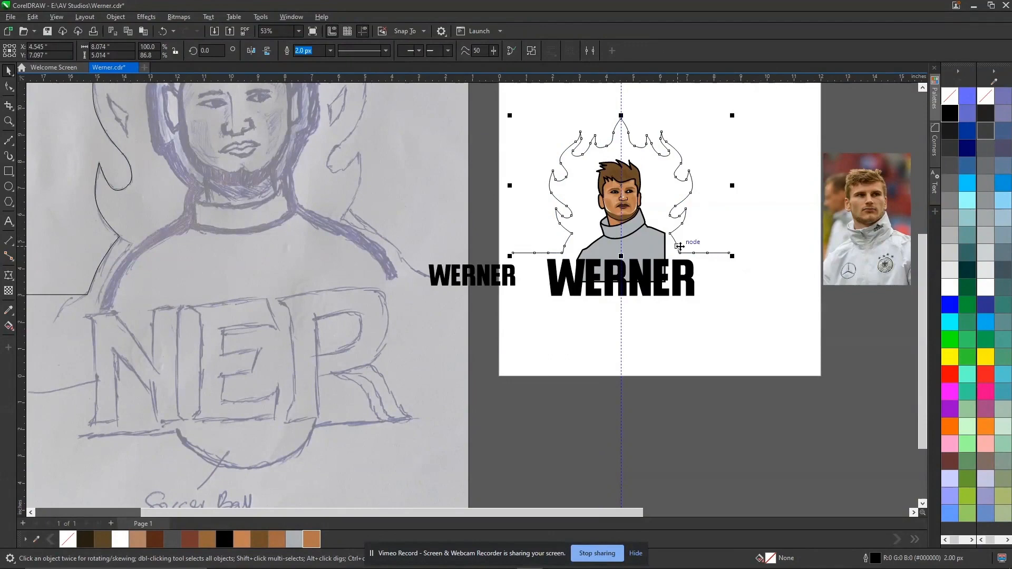
click(736, 299)
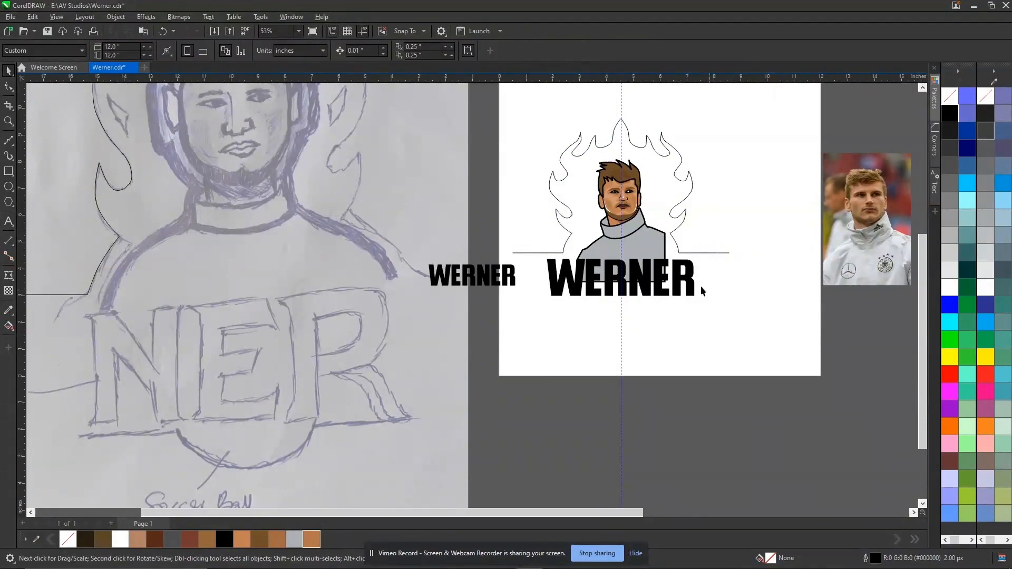
Step: Delete the surplus nodes from the lower flame tongues on both sides of the flame outline
key(z)
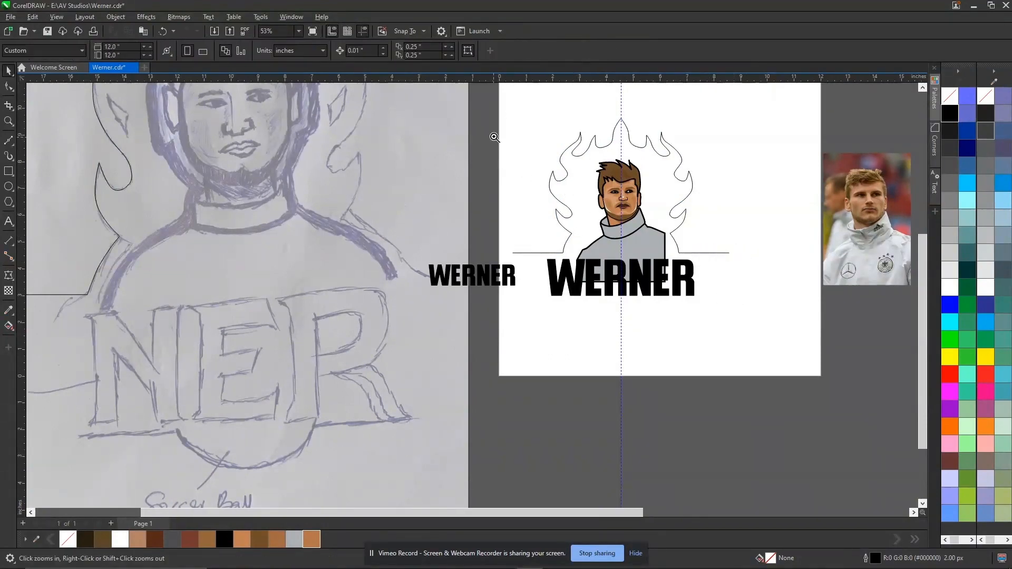
click(787, 326)
key(space)
click(499, 427)
drag(496, 433, 497, 436)
click(586, 241)
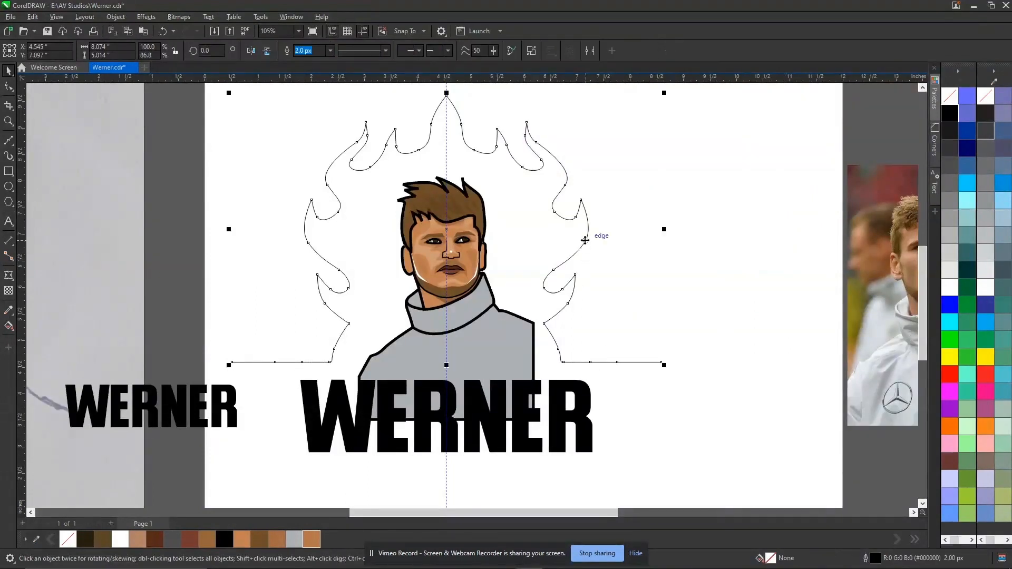
double_click(588, 240)
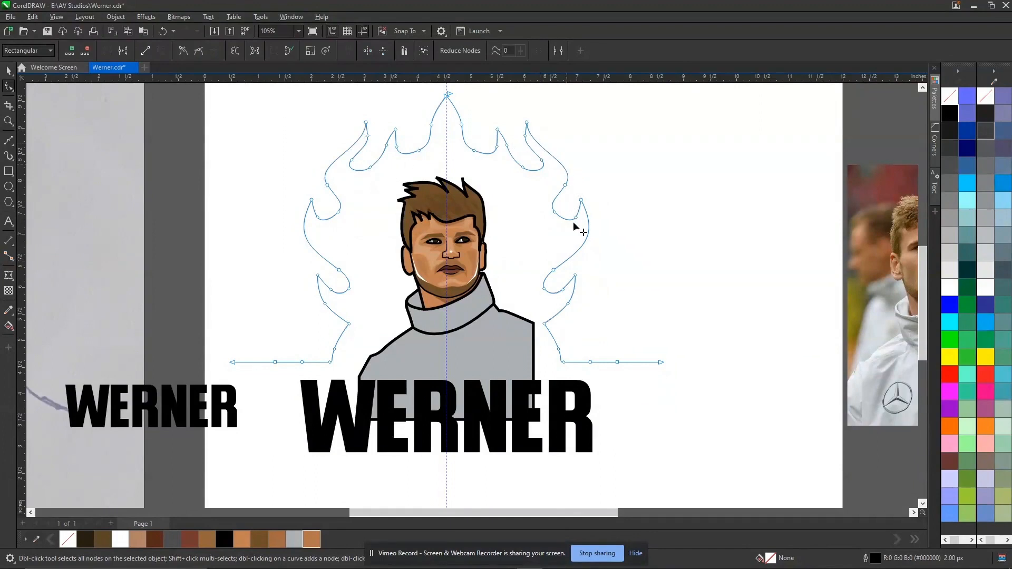
click(325, 303)
scroll(550, 292, up, 2)
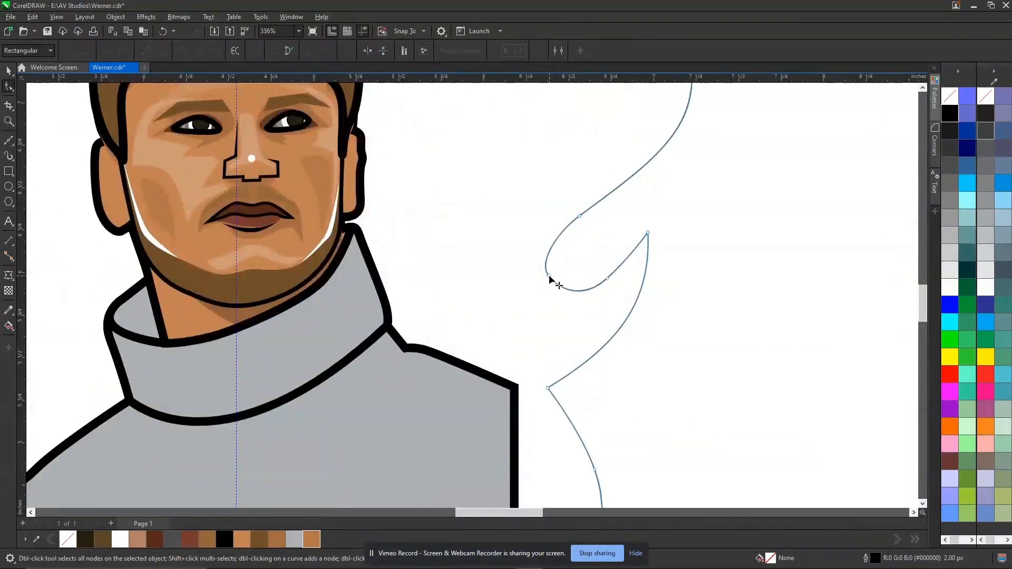
scroll(560, 287, down, 2)
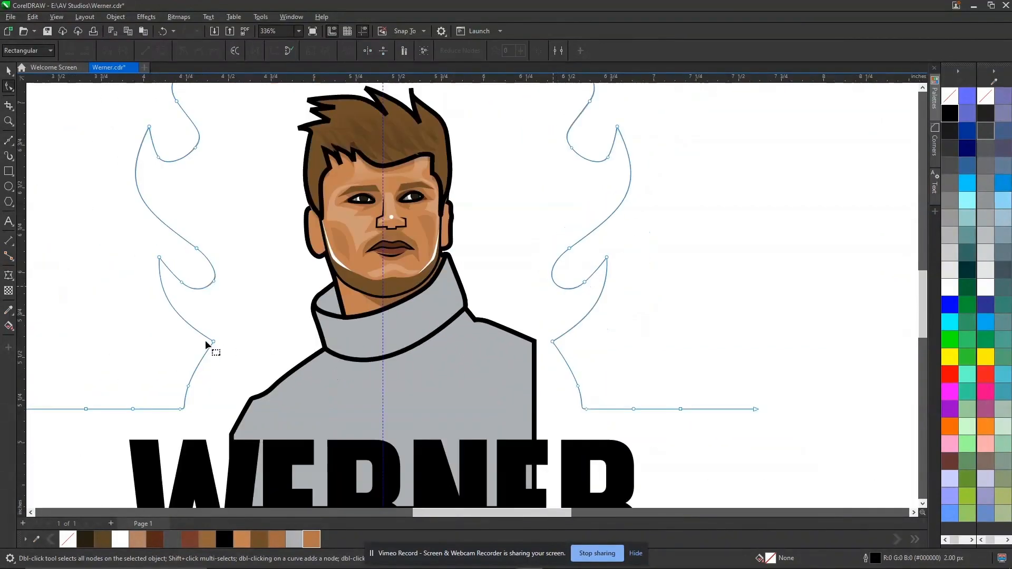
click(215, 285)
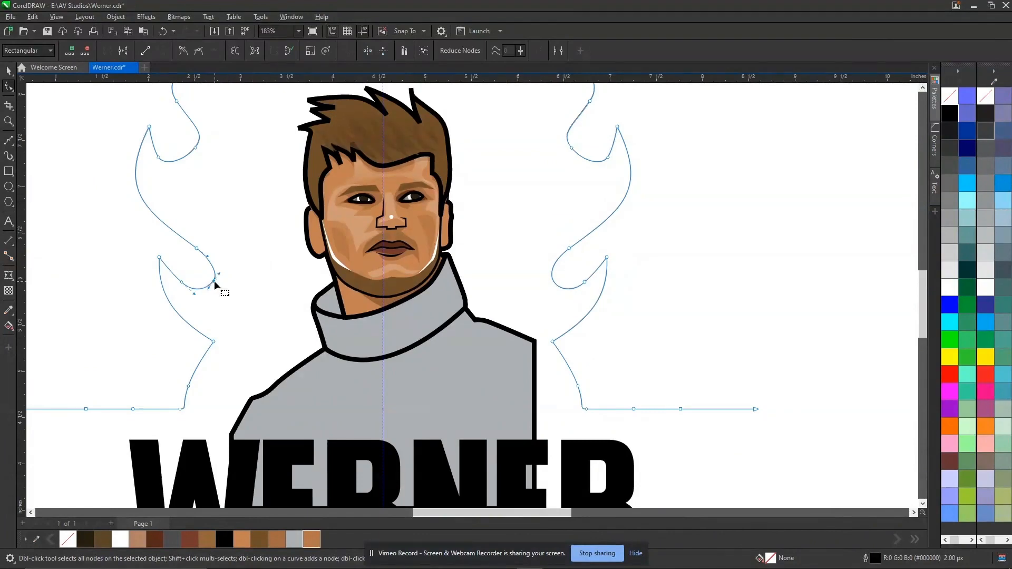
scroll(385, 334, down, 1)
scroll(244, 221, up, 1)
Step: Delete the surplus nodes in the dips of the middle flame tongues on both sides of the outline
click(269, 203)
click(300, 215)
drag(232, 215, 256, 221)
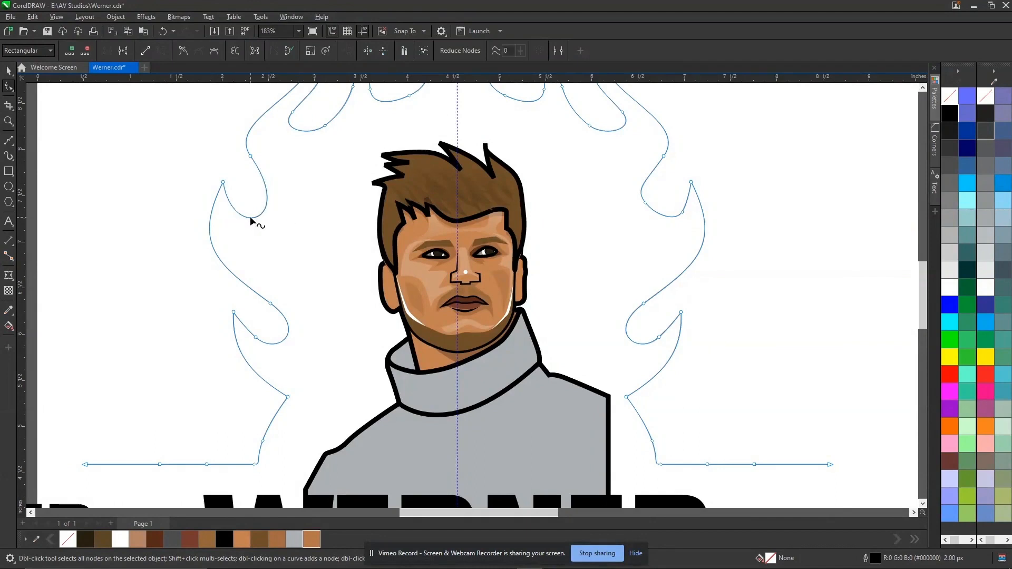
double_click(645, 204)
double_click(682, 213)
key(space)
scroll(565, 262, down, 2)
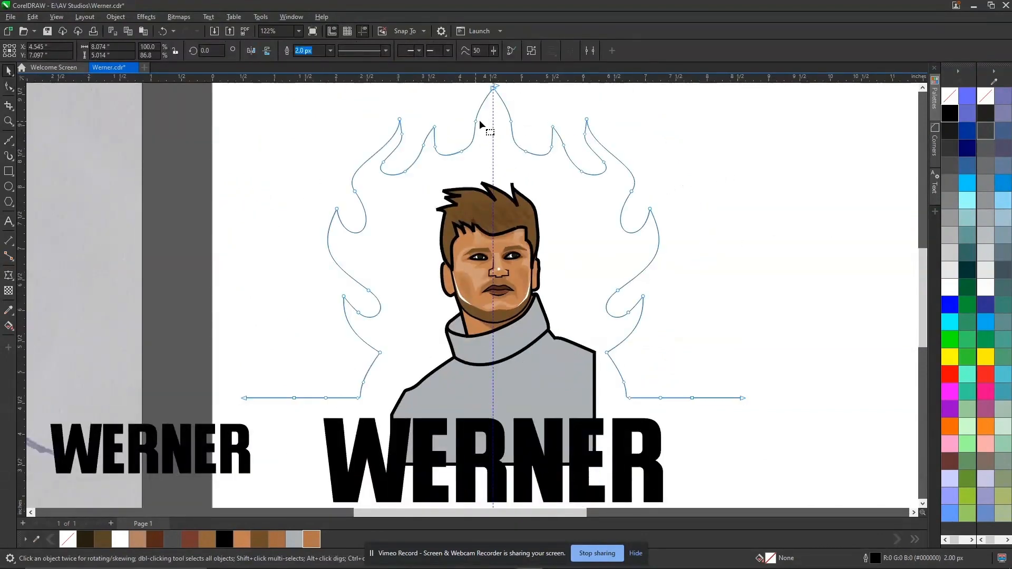
Step: Delete the surplus nodes from the flame outline's central peak and from the dips of its upper tongues
key(space)
double_click(510, 122)
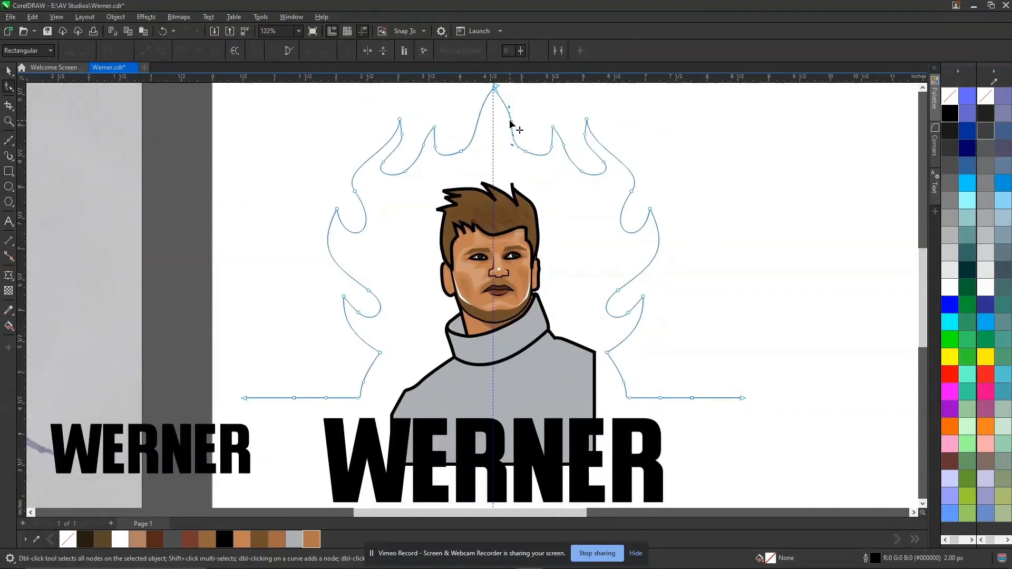
scroll(396, 181, up, 3)
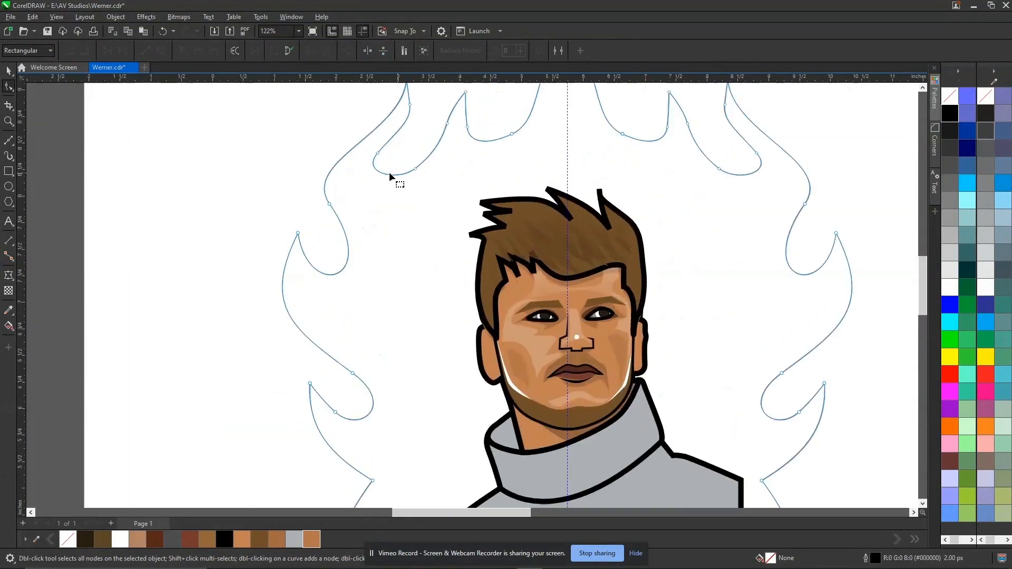
key(ctrl+z)
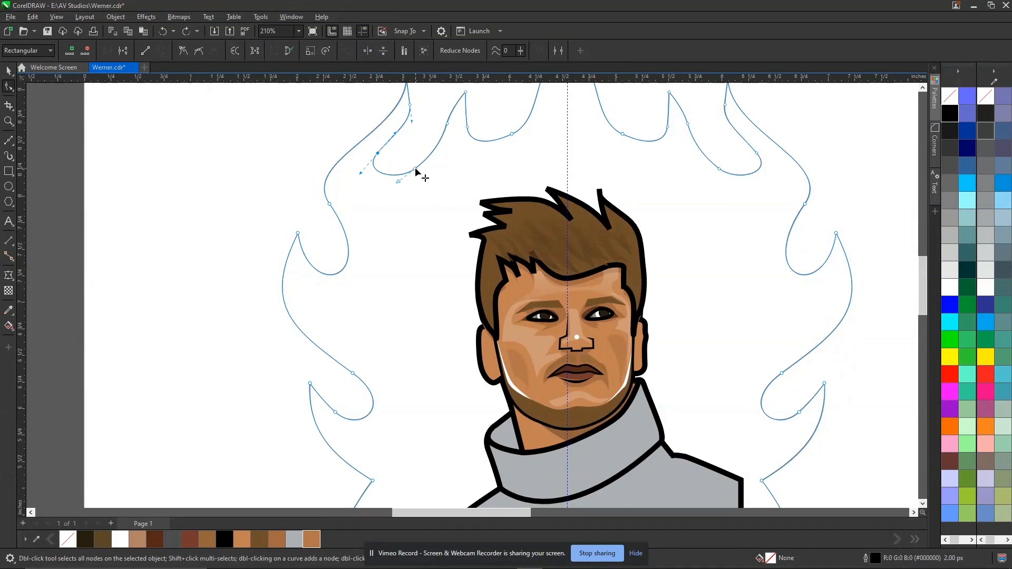
click(417, 167)
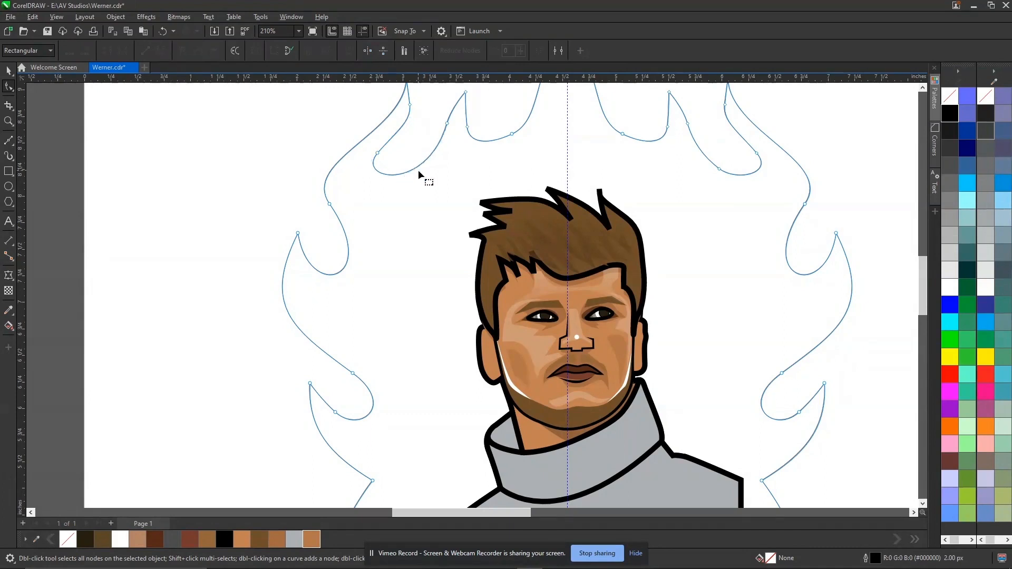
click(720, 171)
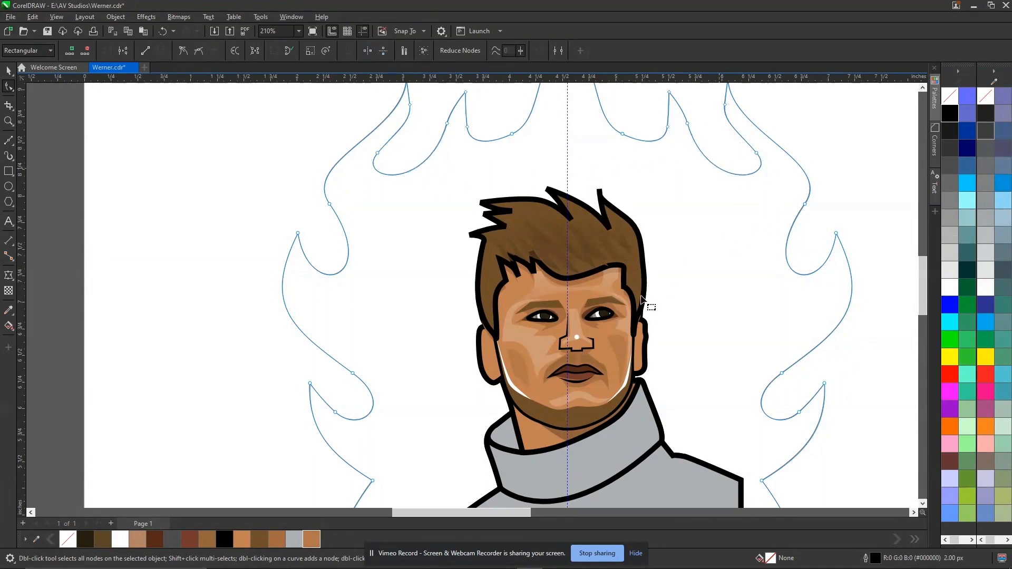
scroll(660, 278, down, 1)
click(666, 157)
double_click(488, 151)
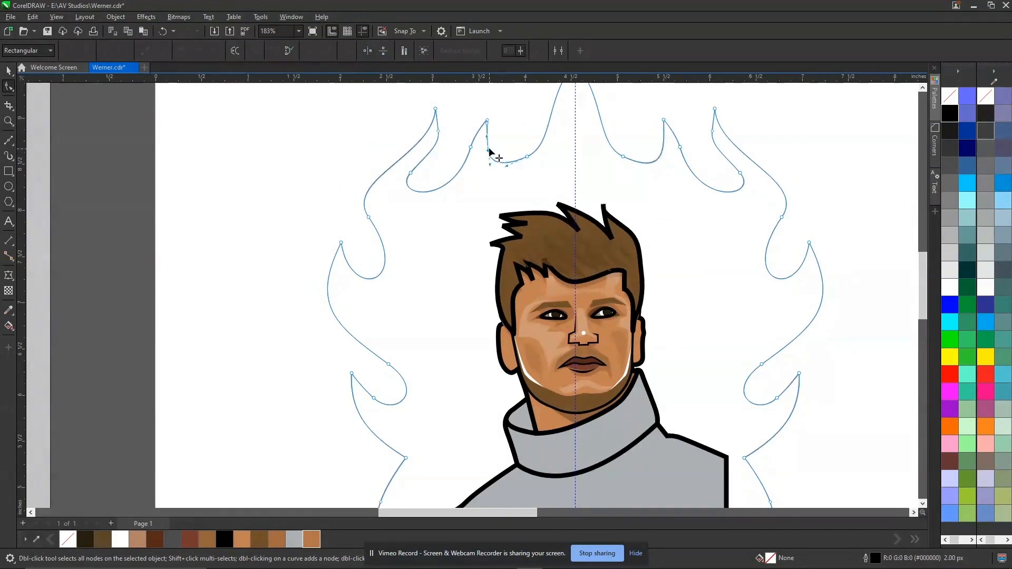
key(space)
scroll(588, 262, down, 2)
scroll(588, 264, down, 1)
click(680, 179)
key(F2)
drag(282, 326, 805, 519)
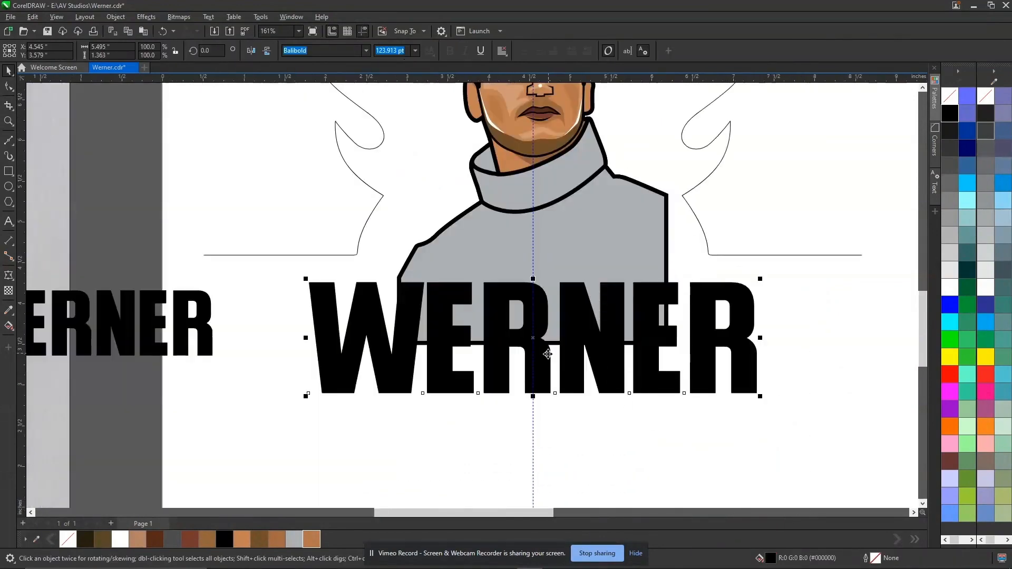
key(Tab)
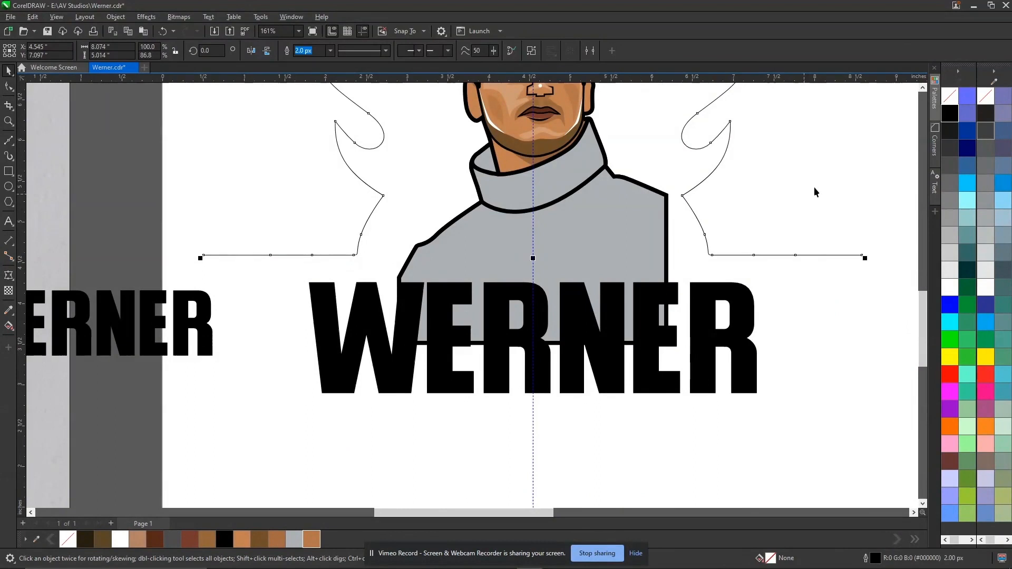
scroll(604, 315, down, 2)
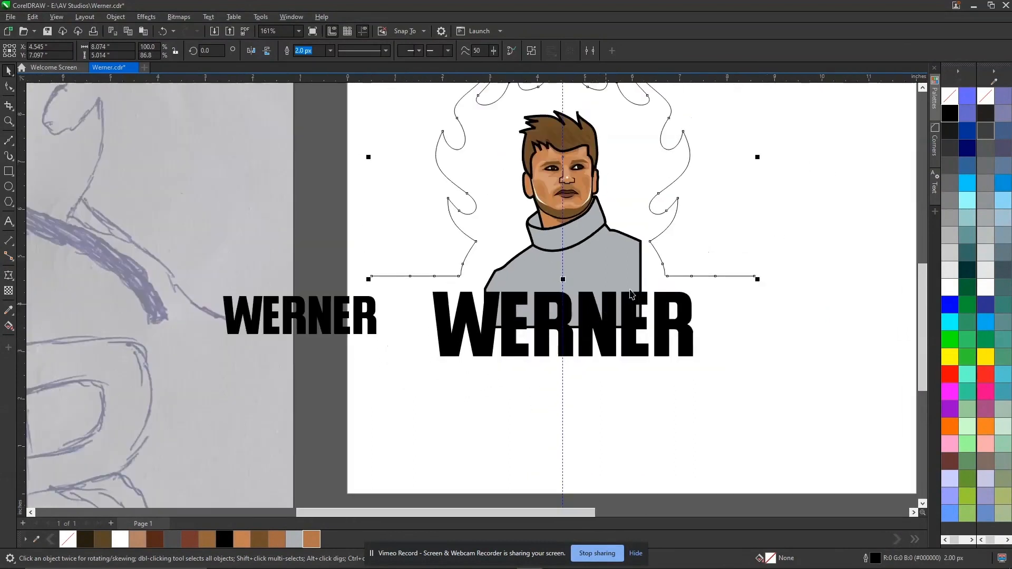
click(813, 234)
Step: Convert the large WERNER lettering over the jersey to curves and start envelope editing on it
key(z)
drag(770, 401, 807, 405)
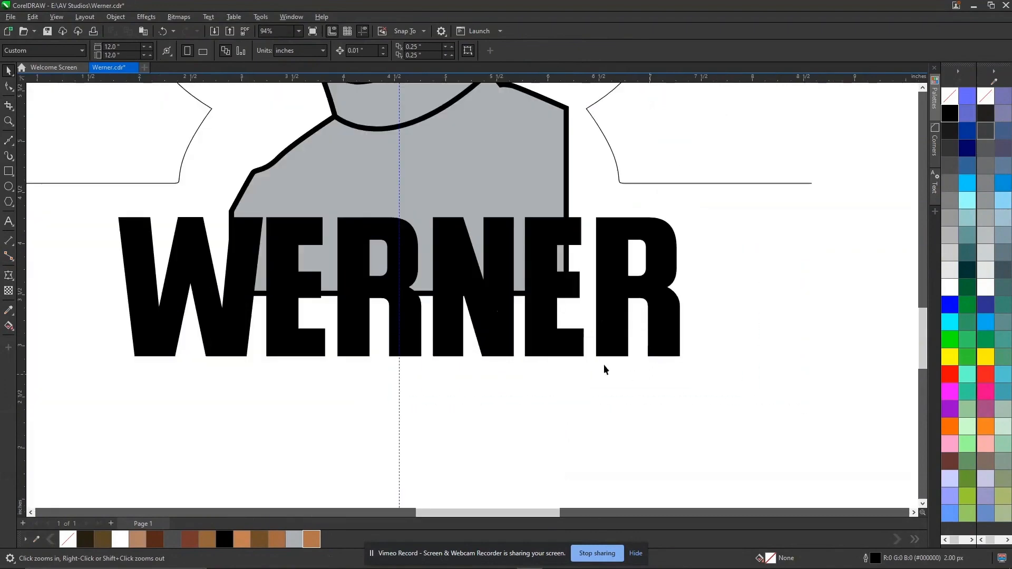
click(490, 333)
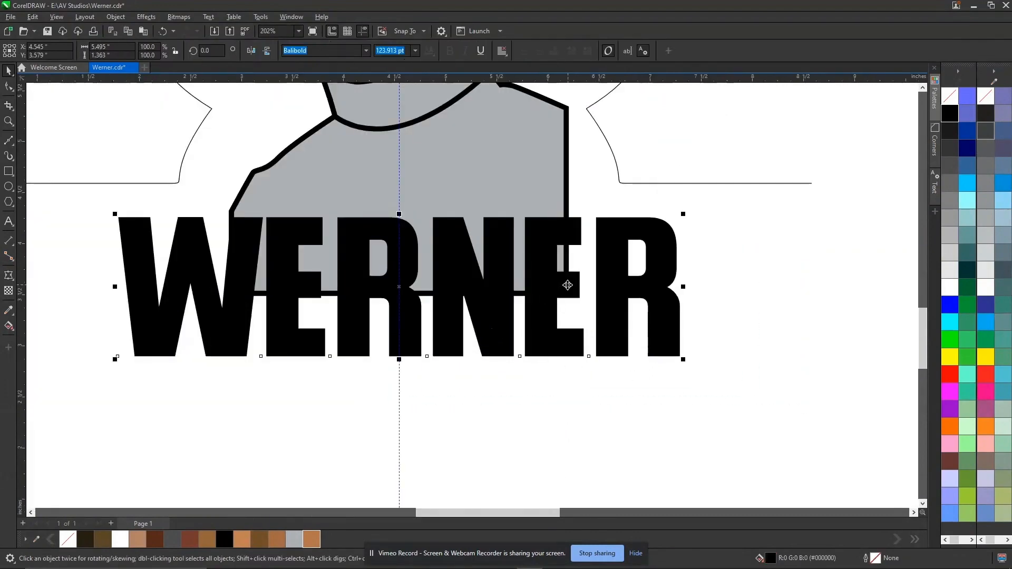
right_click(498, 331)
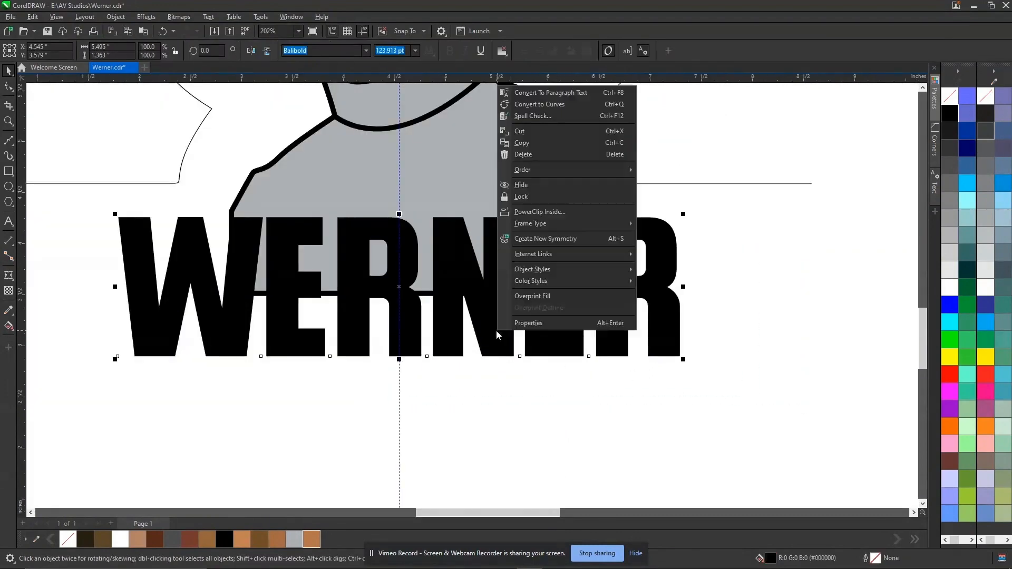
click(565, 106)
key(F10)
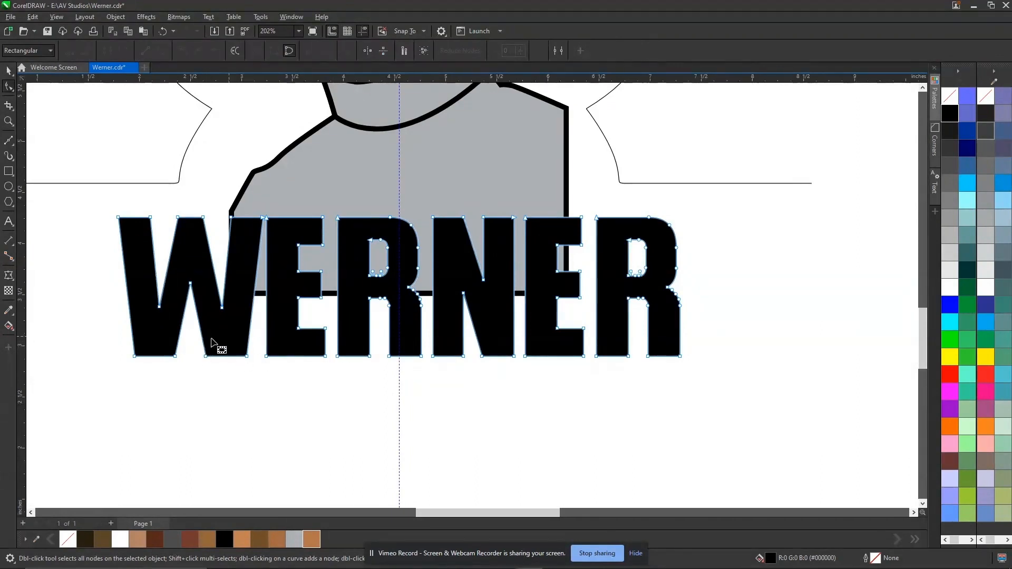
click(9, 276)
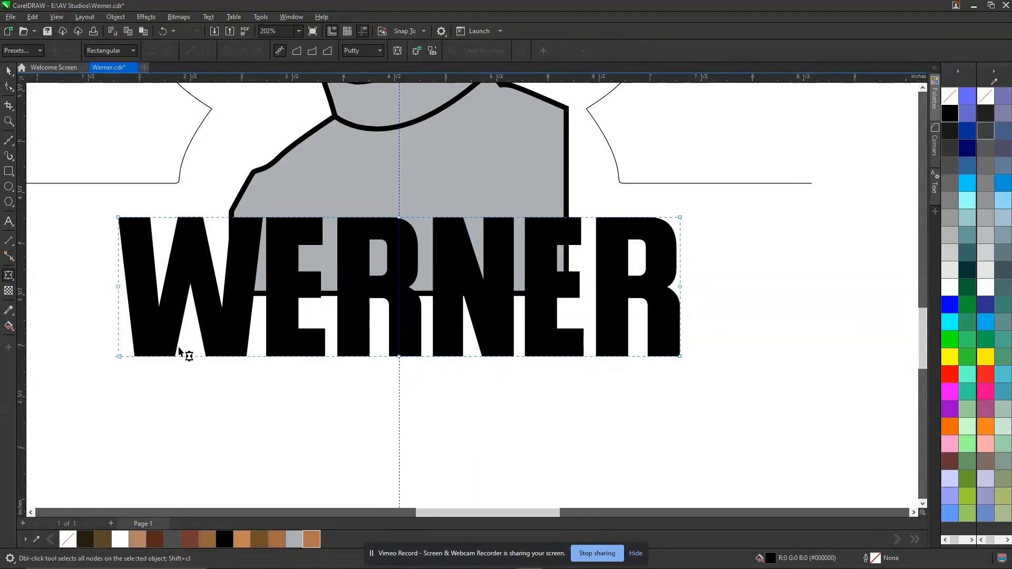
drag(399, 357, 399, 341)
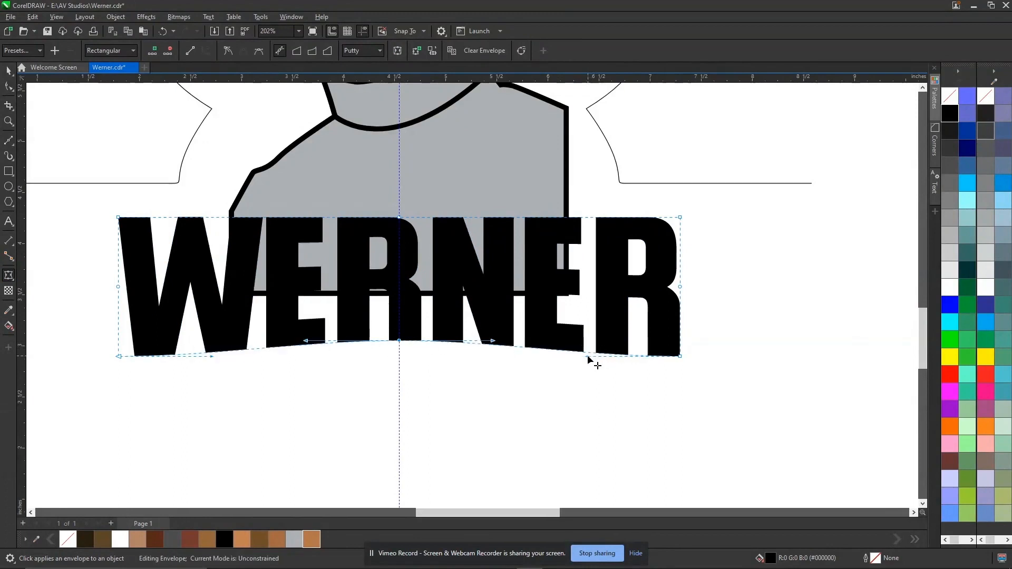
key(ctrl+z)
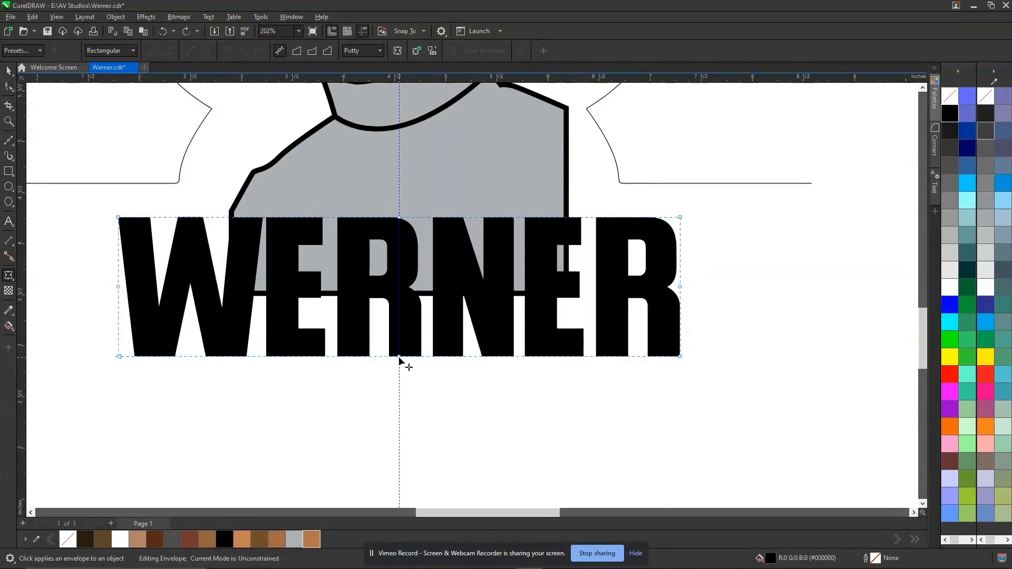
click(399, 357)
click(409, 362)
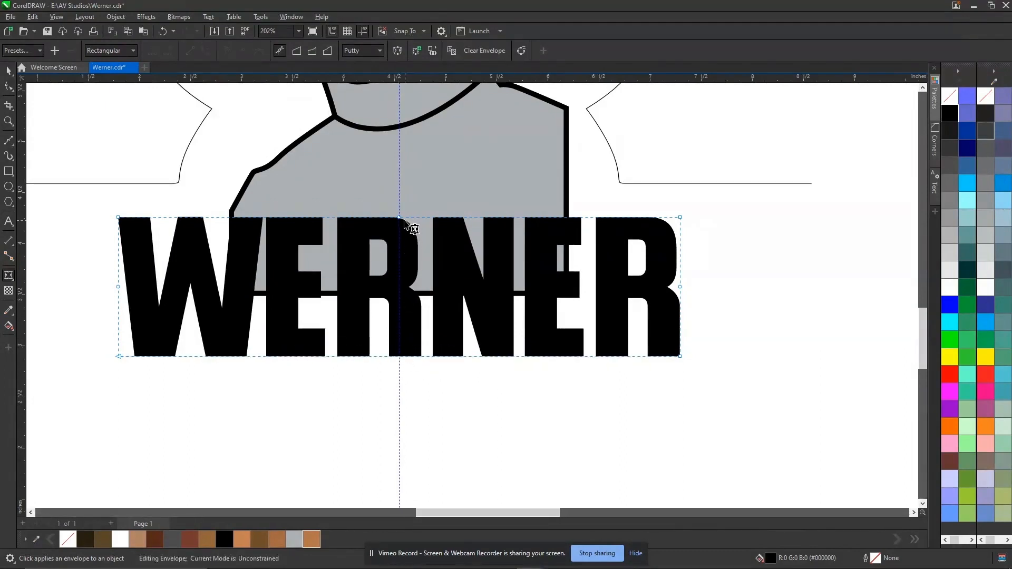
click(402, 188)
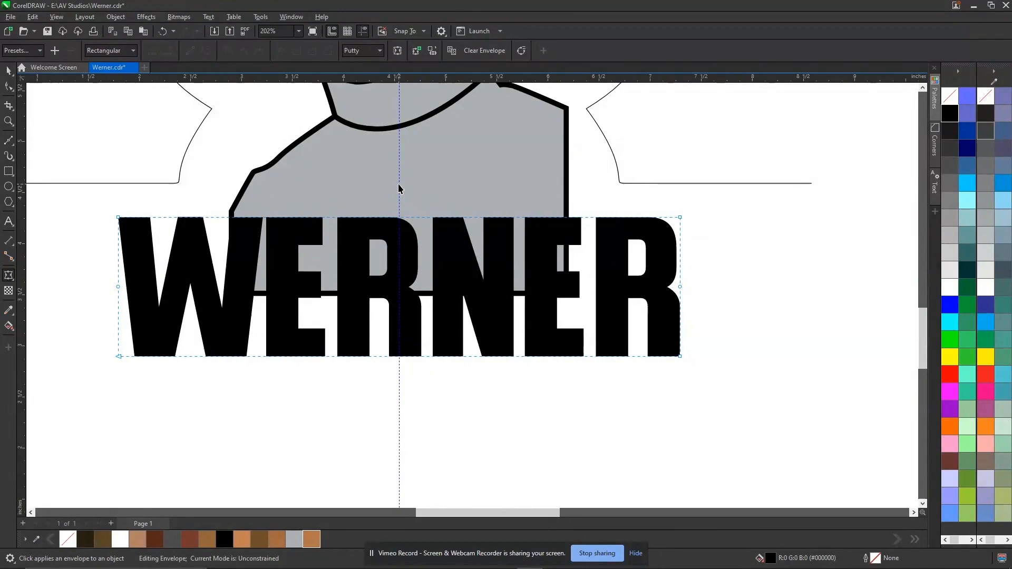
key(space)
key(space)
Step: Arch the WERNER lettering upward by bending the lower and upper envelope edges about 0.2 in at their centres
drag(390, 356, 396, 336)
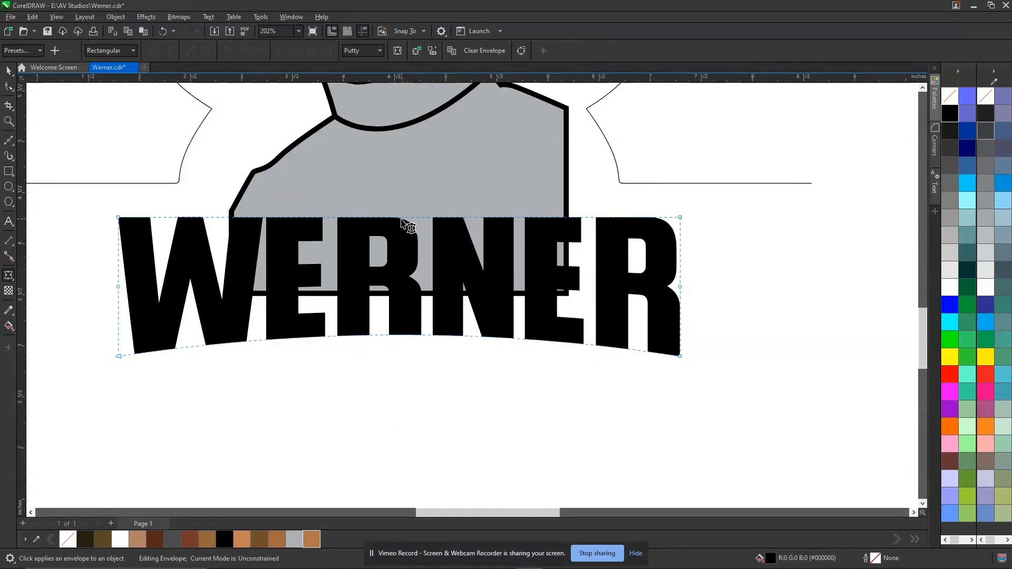
drag(401, 218, 411, 201)
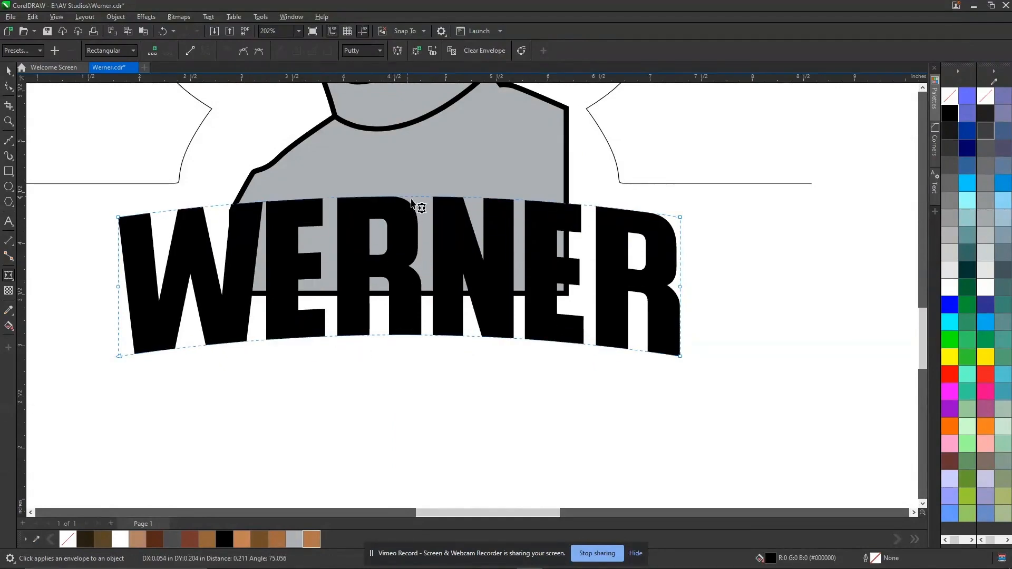
scroll(451, 288, down, 5)
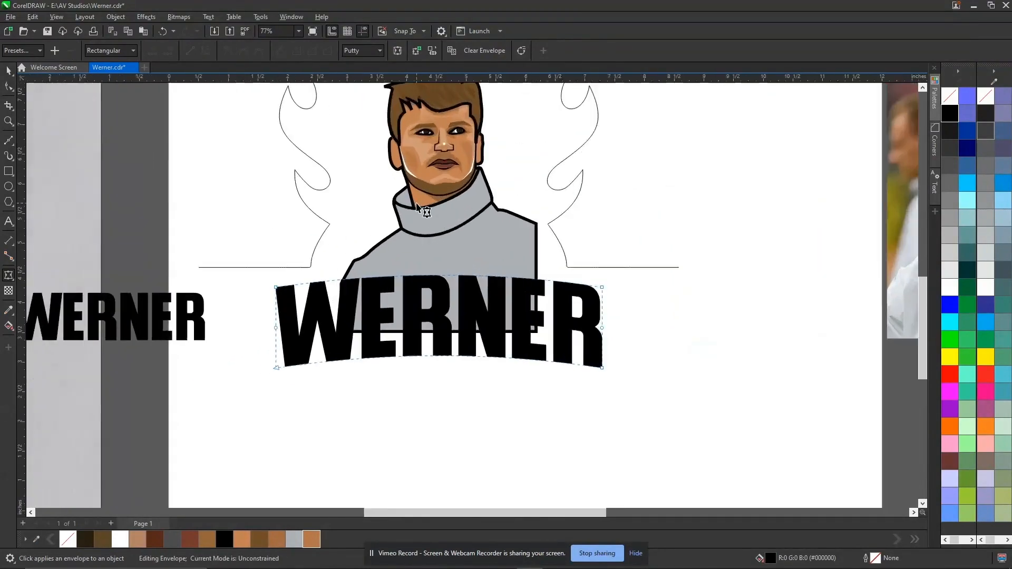
scroll(416, 206, up, 3)
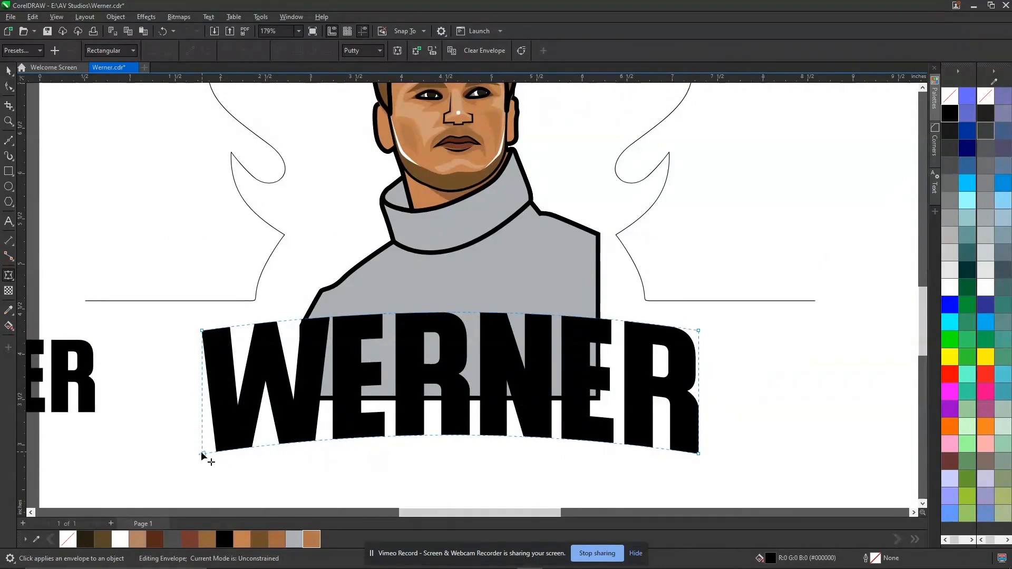
Step: Flare the lower corners of the WERNER envelope outward, the left one about 0.24 in, and curve both side edges inward
drag(204, 456, 182, 453)
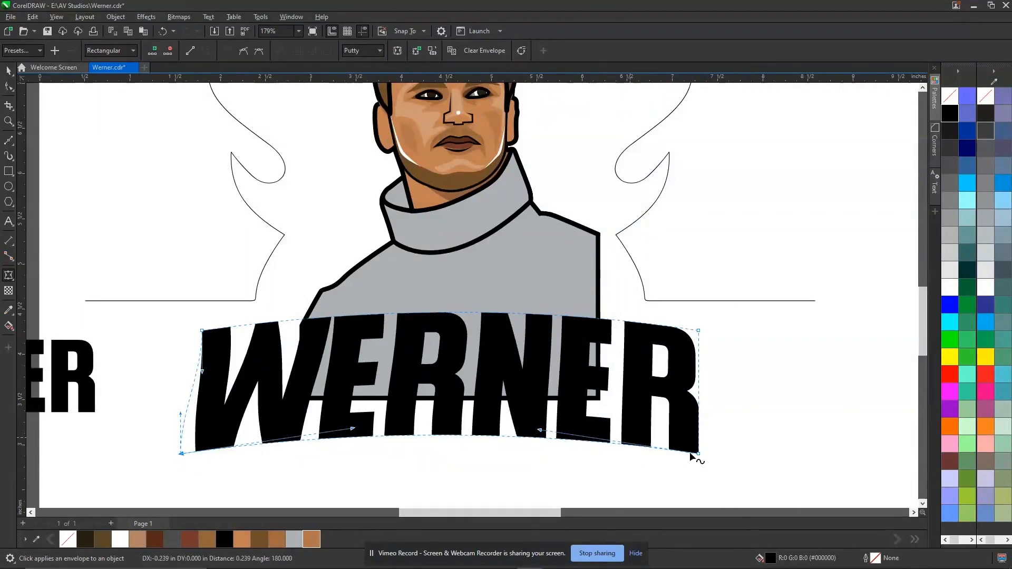
drag(698, 454, 733, 455)
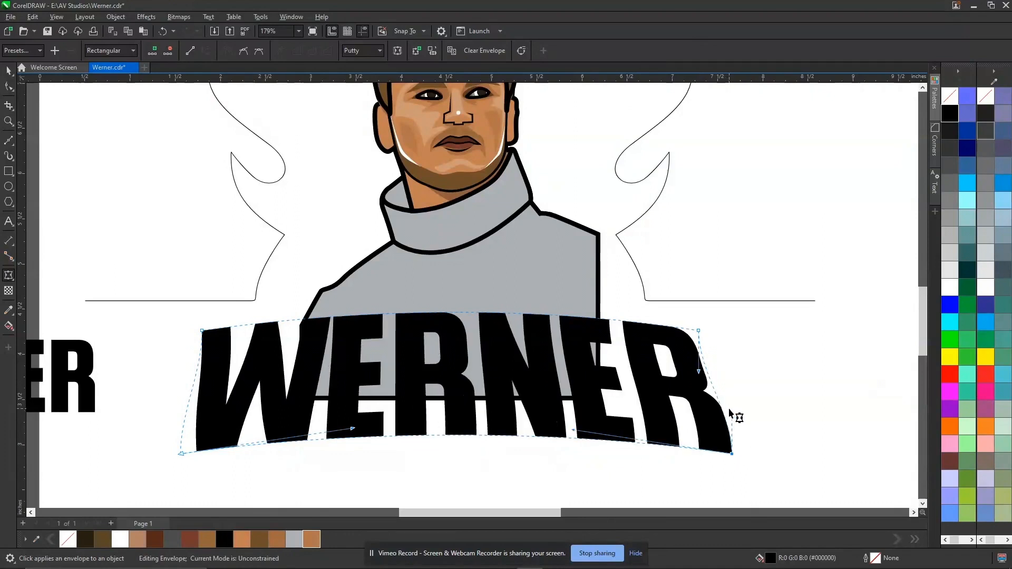
drag(733, 415, 712, 400)
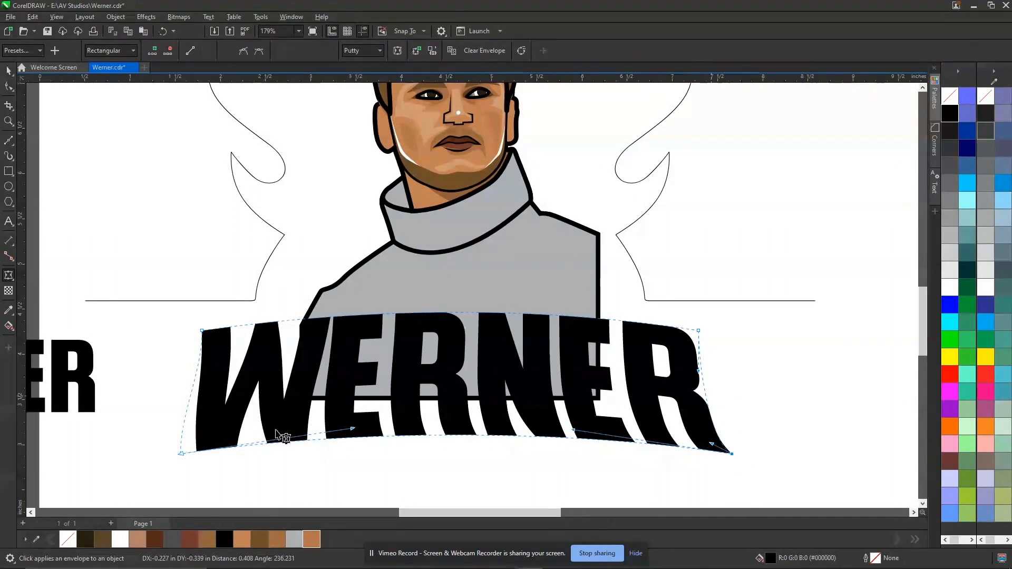
click(182, 452)
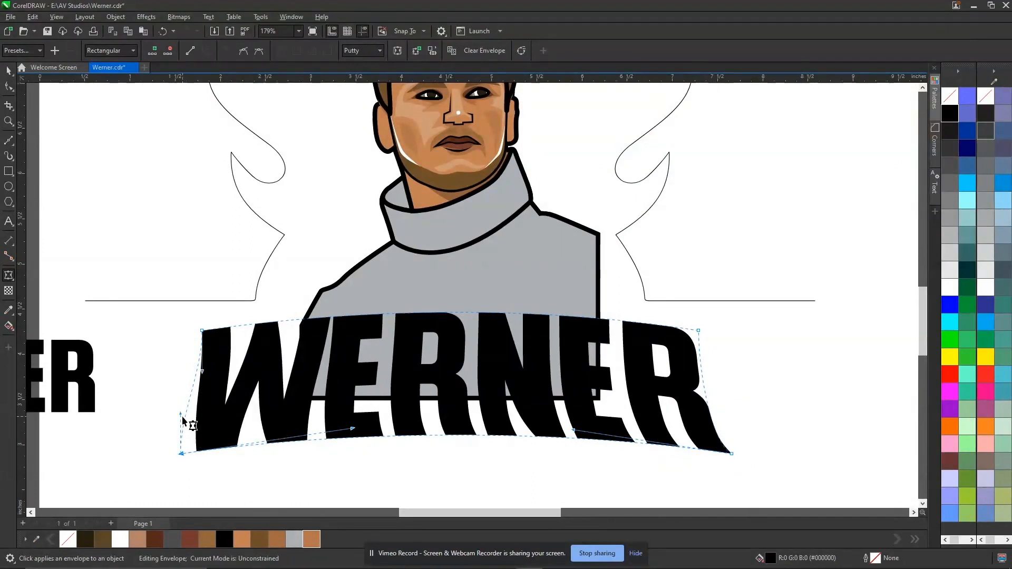
drag(180, 417, 205, 418)
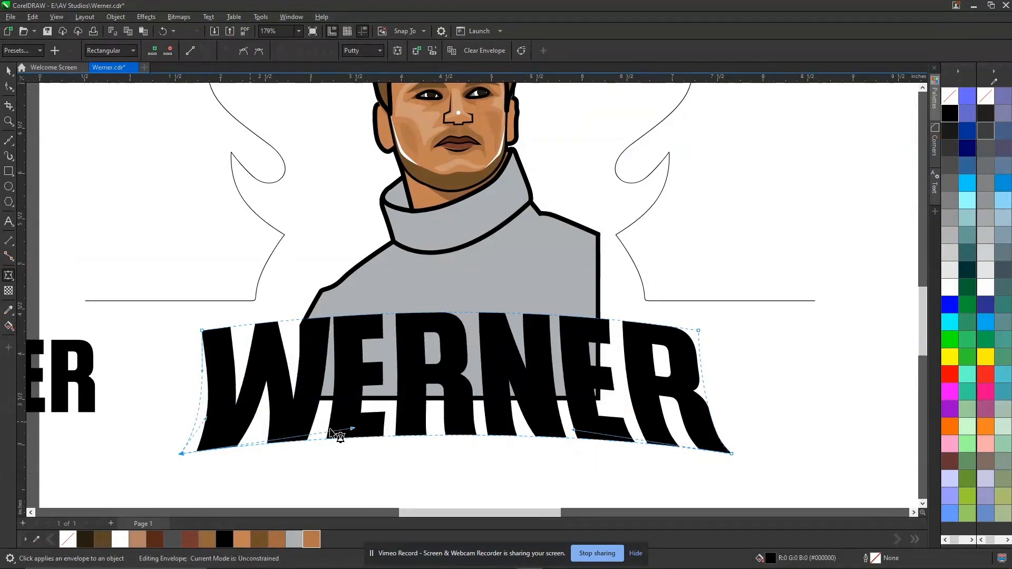
Step: Raise the centre of the WERNER envelope's lower edge slightly and pull its upper-left corner inward
key(space)
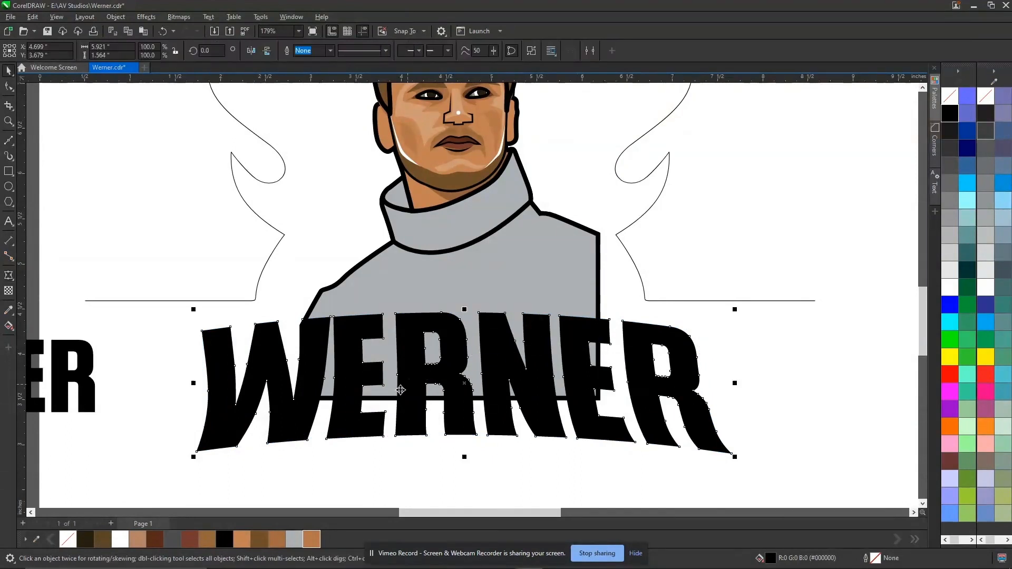
key(space)
drag(466, 439, 469, 428)
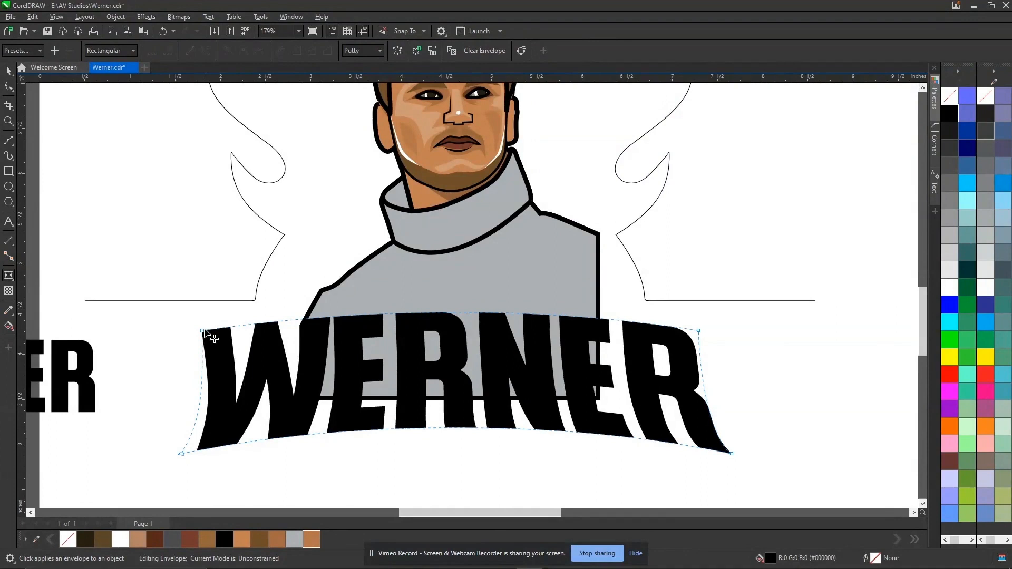
drag(203, 331, 210, 331)
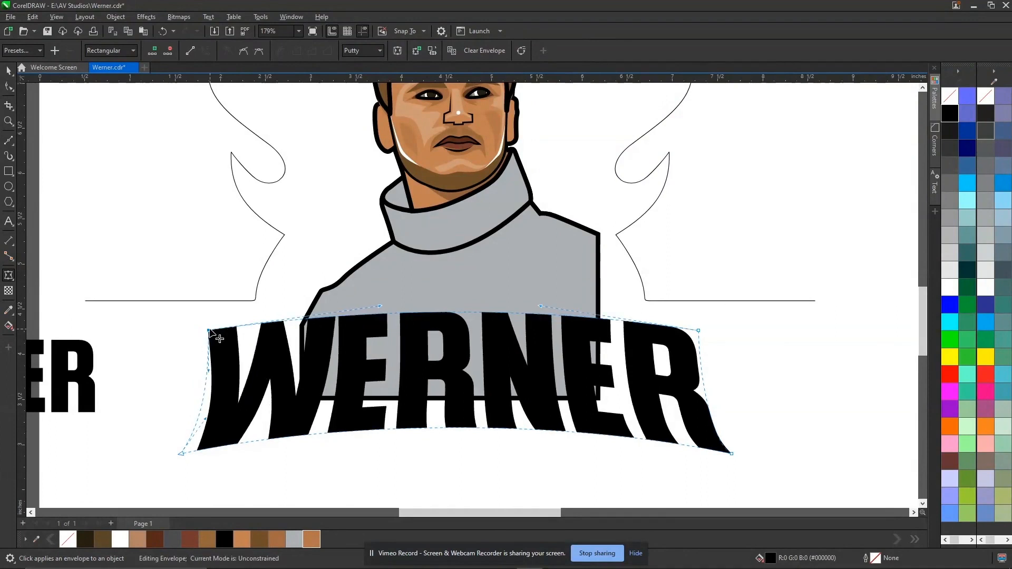
key(ctrl+z)
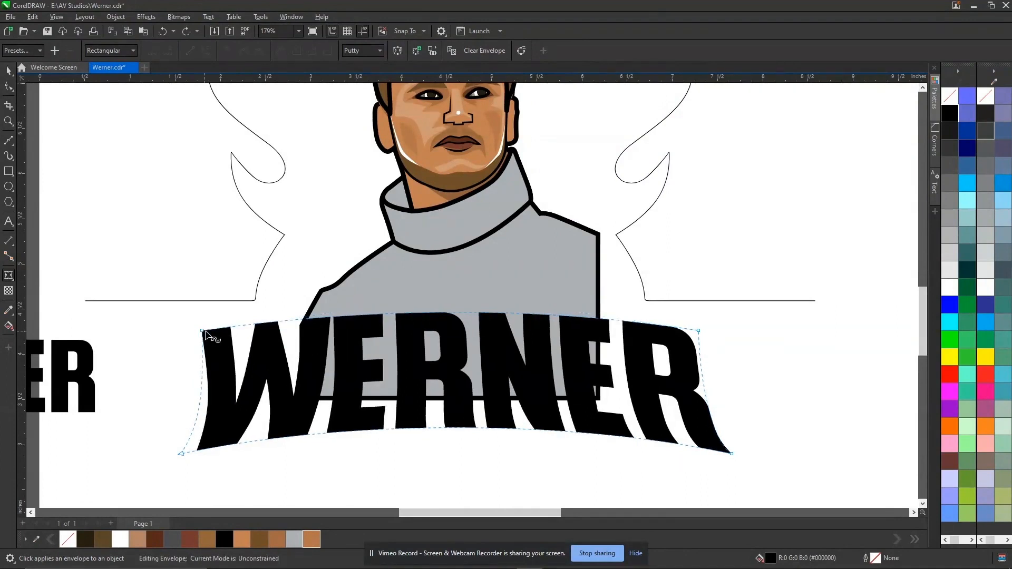
drag(203, 332, 222, 329)
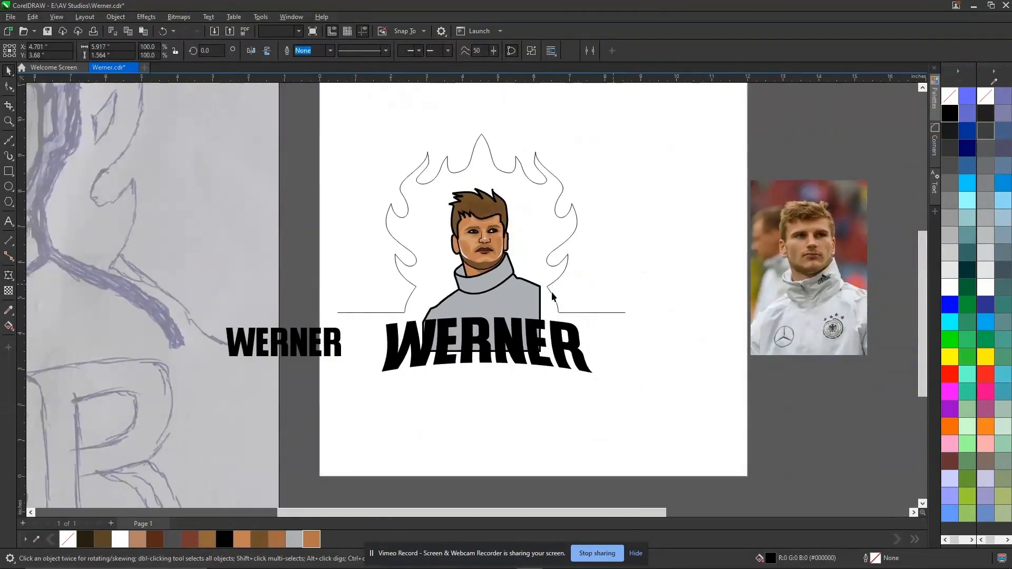
key(Escape)
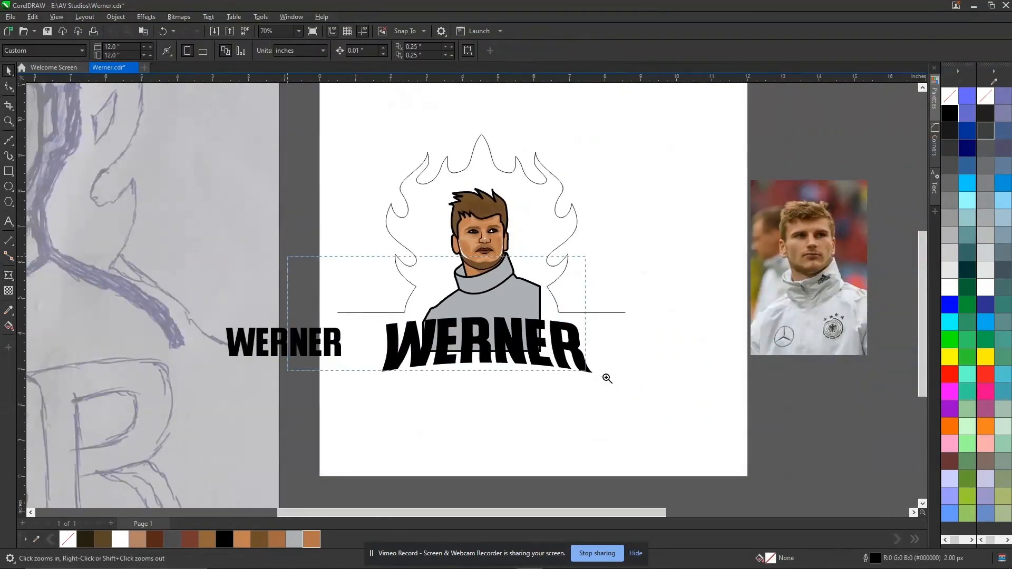
Step: Add the artistic text "hottest chelsea striker ATM" just below the arched WERNER lettering
scroll(646, 399, up, 3)
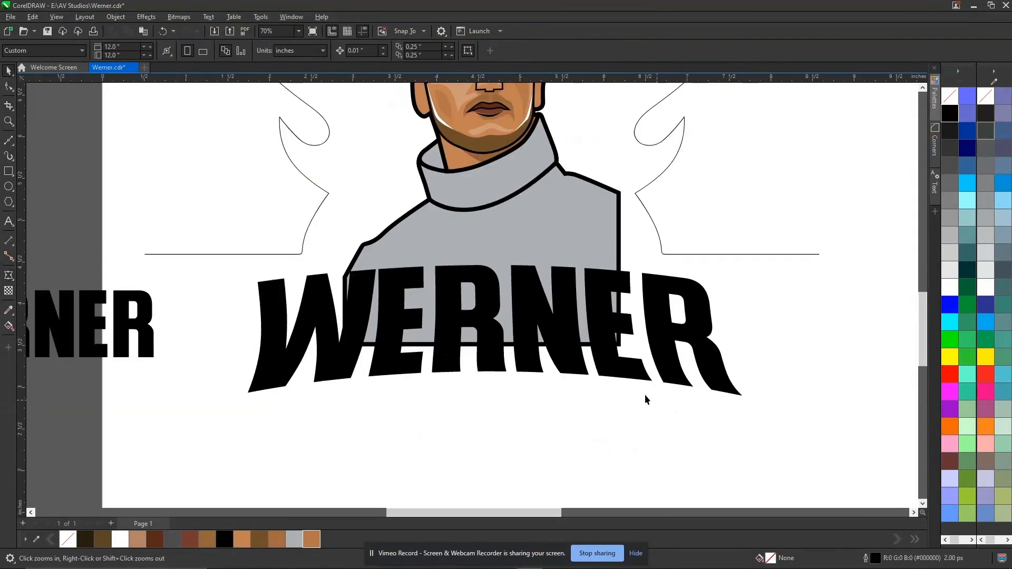
click(9, 221)
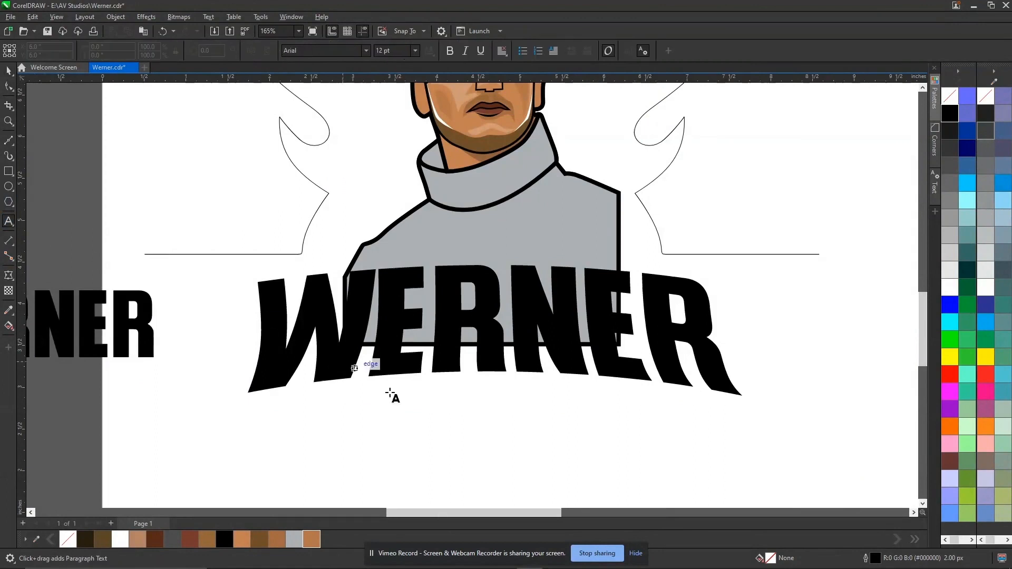
click(355, 418)
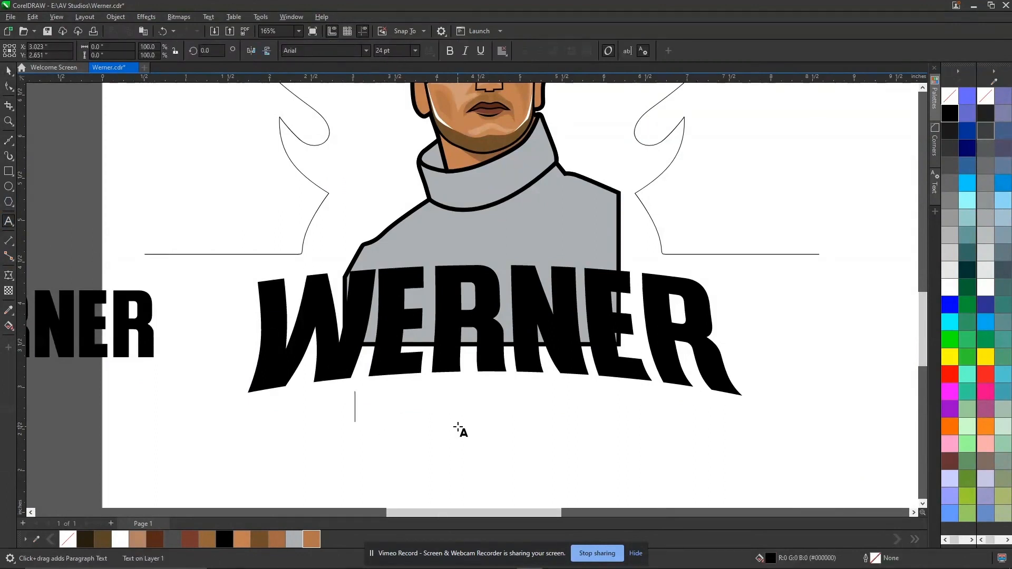
text(hottrst)
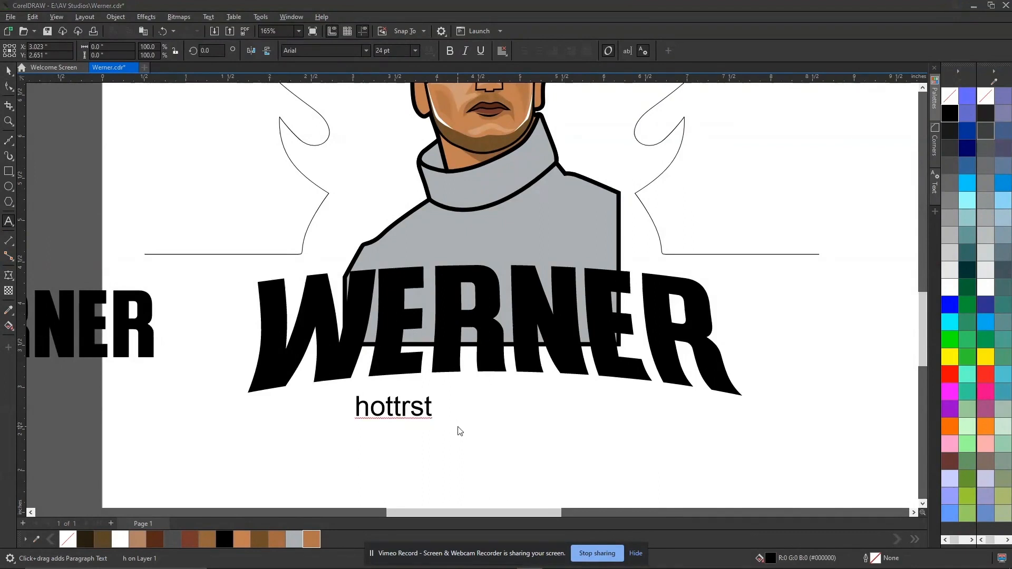
key(F12)
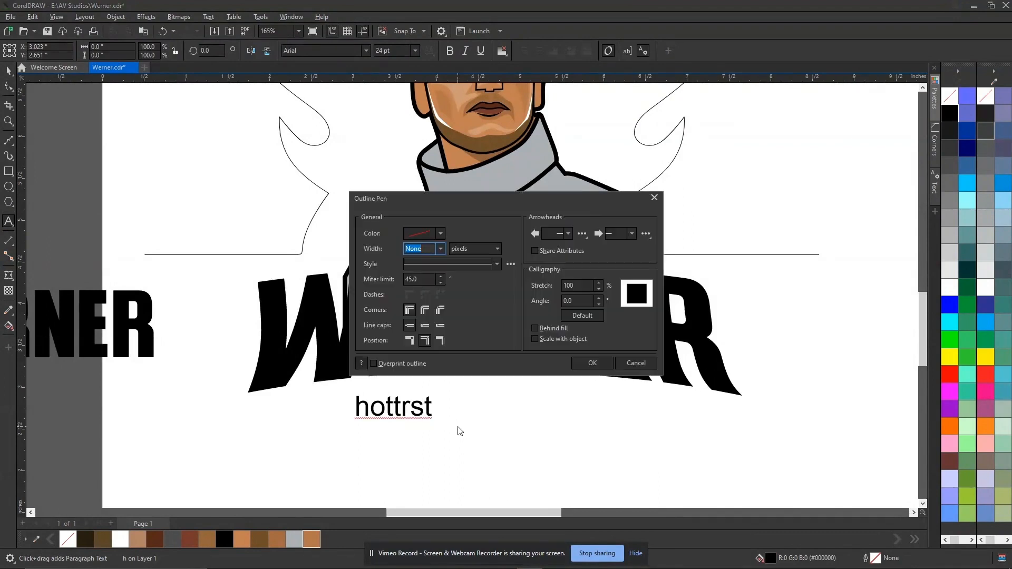
key(Escape)
click(411, 413)
key(BackSpace)
text(est chelsea striker)
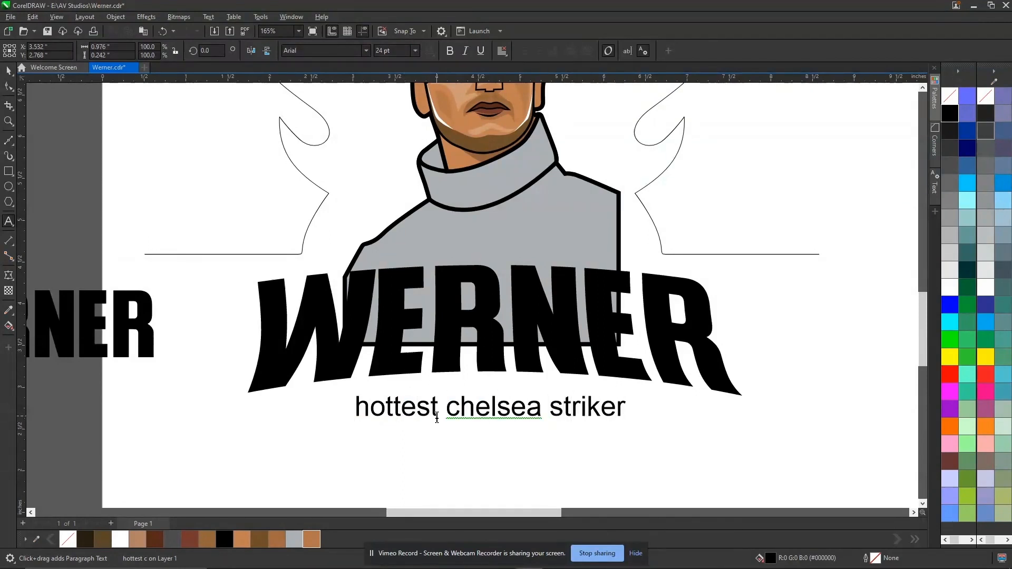
text( ATM)
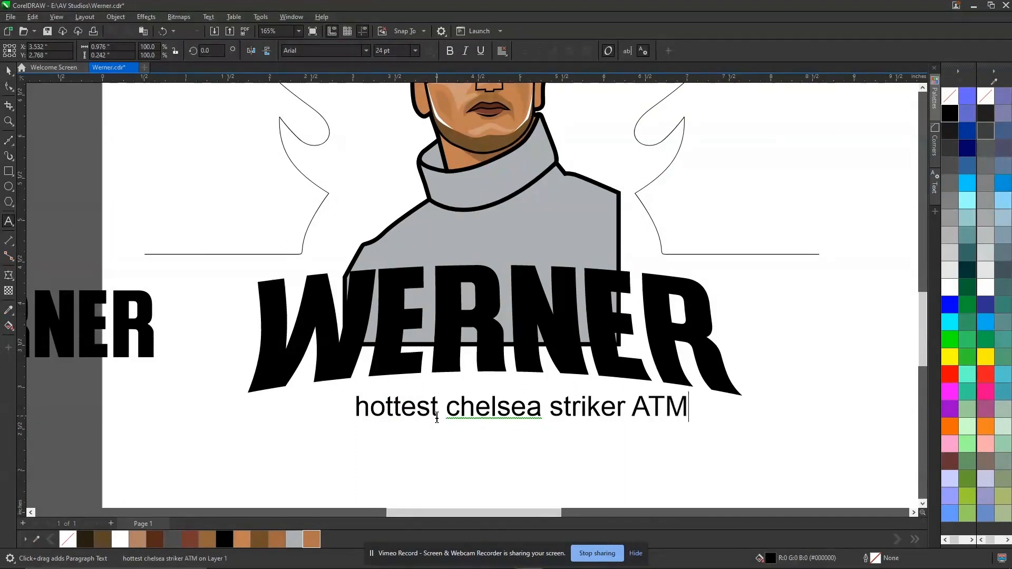
Step: Change the whole tagline below WERNER to UPPERCASE
key(ctrl+a)
key(shift+F3)
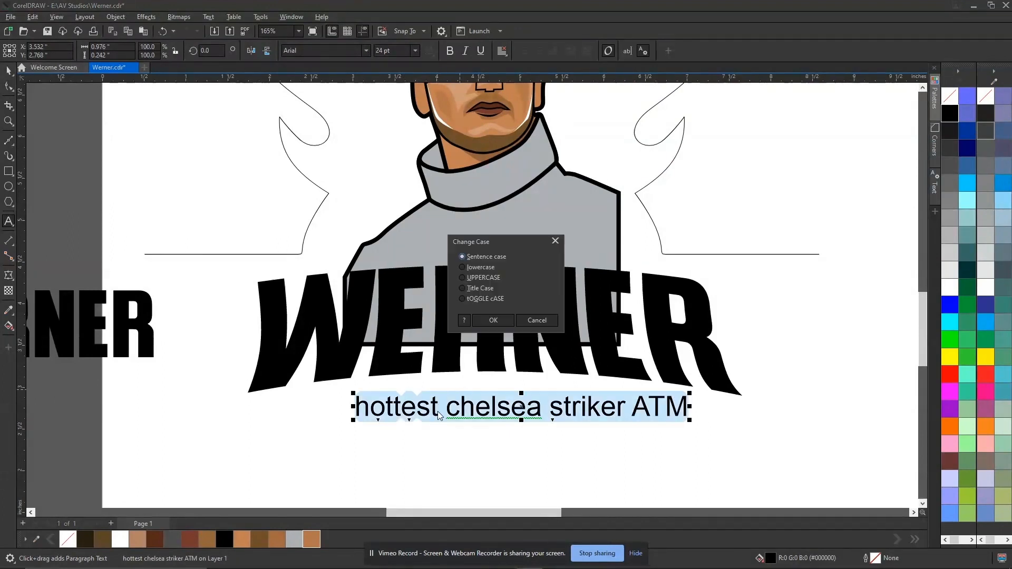
key(alt+u)
key(Return)
click(490, 406)
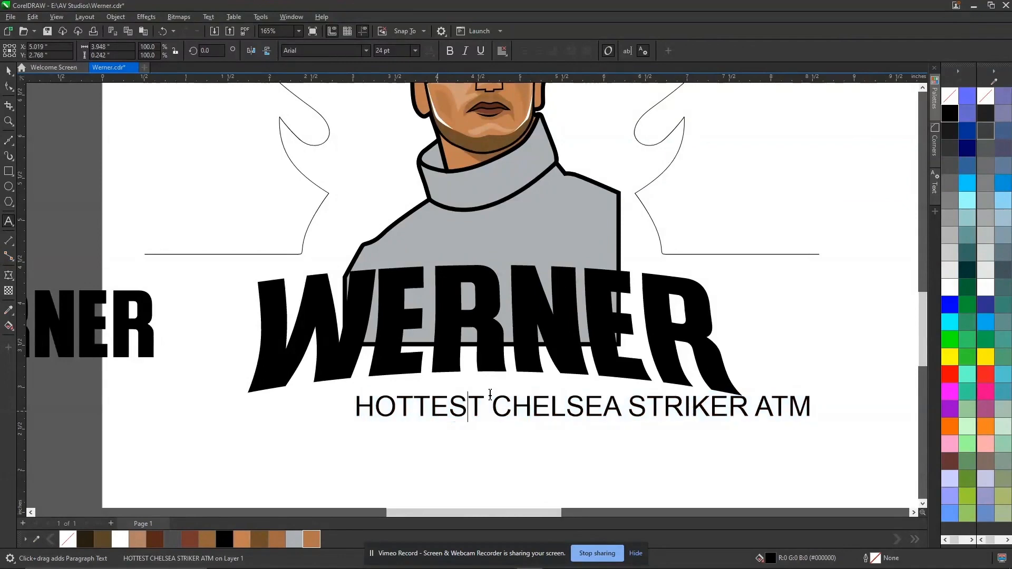
Step: Set the tagline in the Balibold font and scale it to about 3.95 in wide beneath the WERNER lettering
key(ctrl+space)
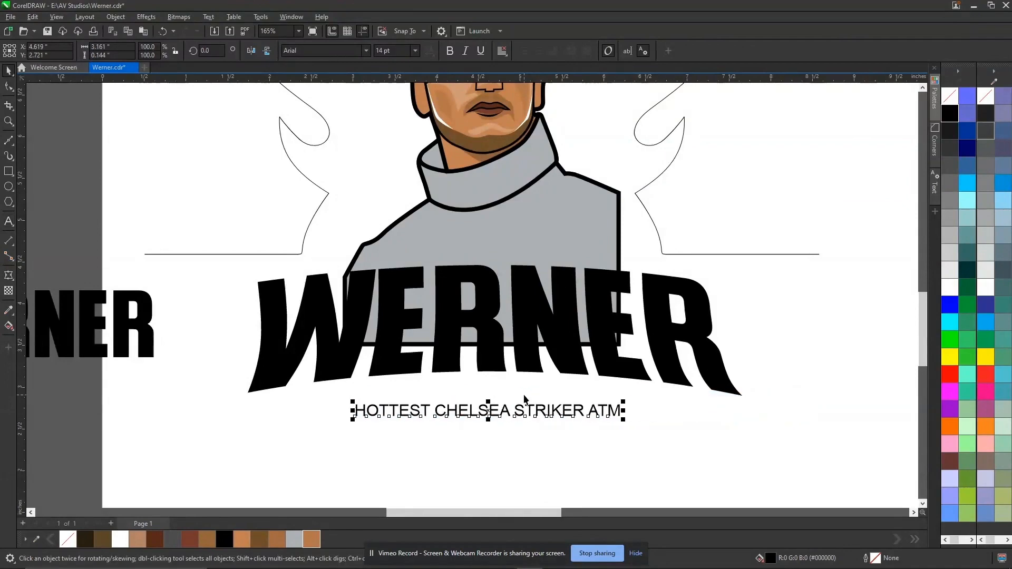
click(366, 51)
click(350, 83)
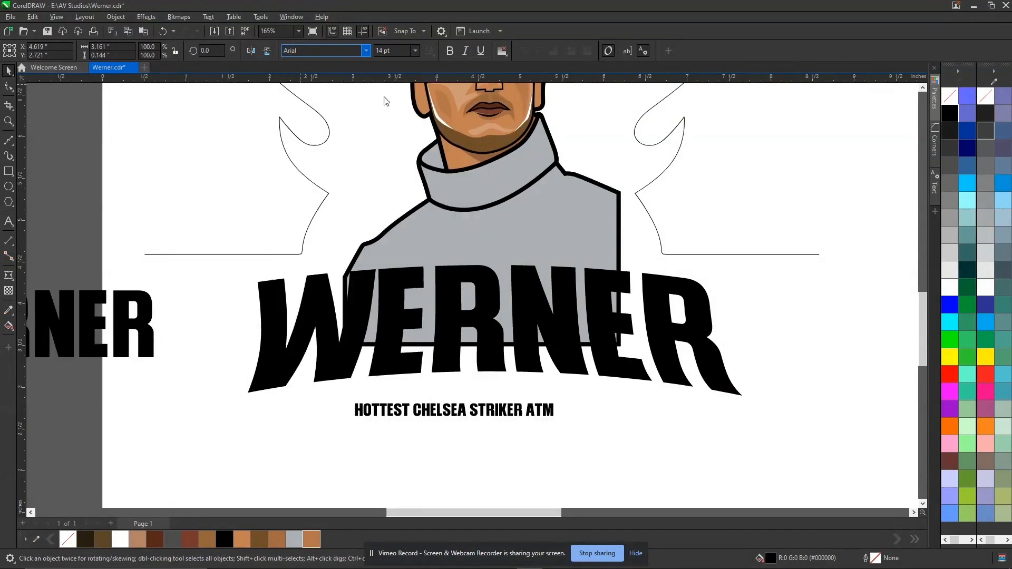
drag(555, 402, 619, 364)
drag(519, 411, 551, 406)
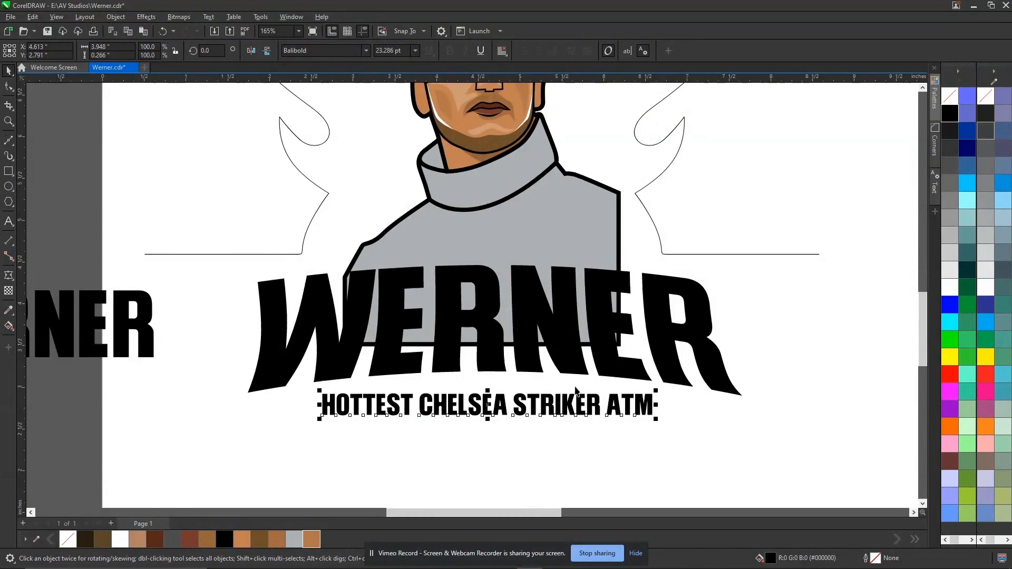
Step: Centre the tagline horizontally on the WERNER lettering and enlarge it to about 4.1 in wide
shift+click(610, 361)
key(c)
click(647, 405)
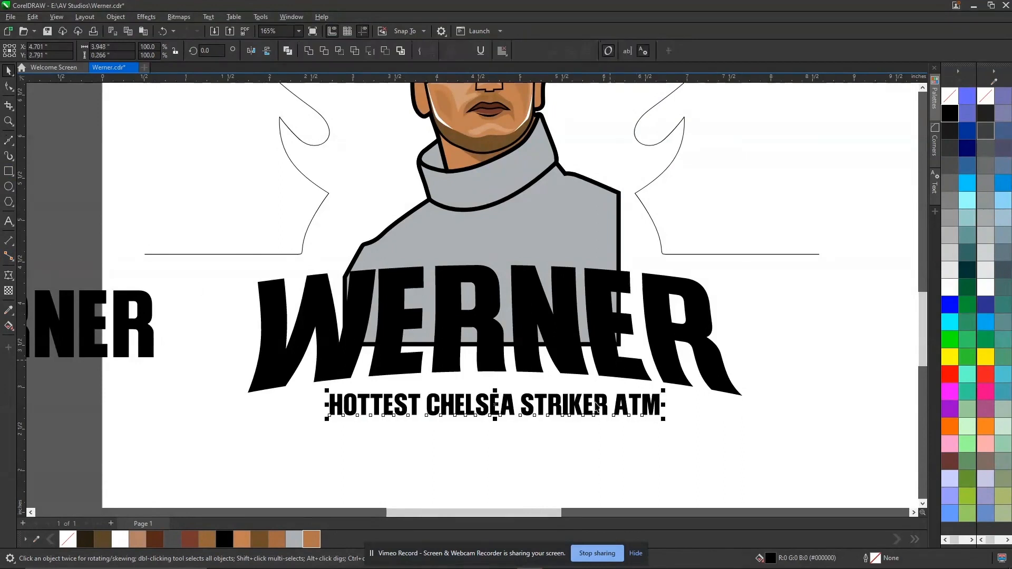
drag(667, 389, 676, 382)
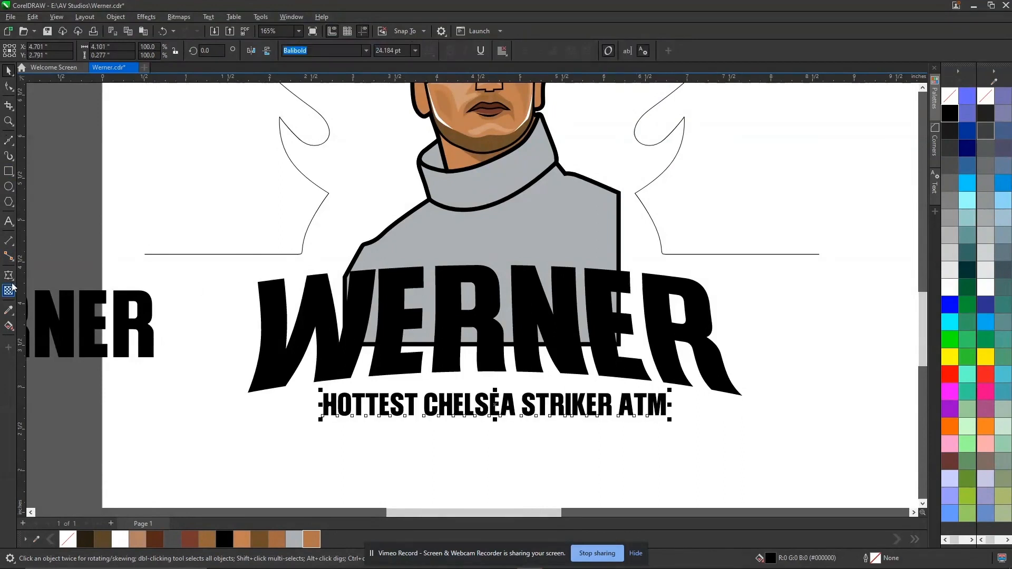
Step: Apply an envelope to the tagline and bend its upper and lower edges upward about 0.1 in at the centre to follow WERNER's arch
scroll(506, 447, up, 1)
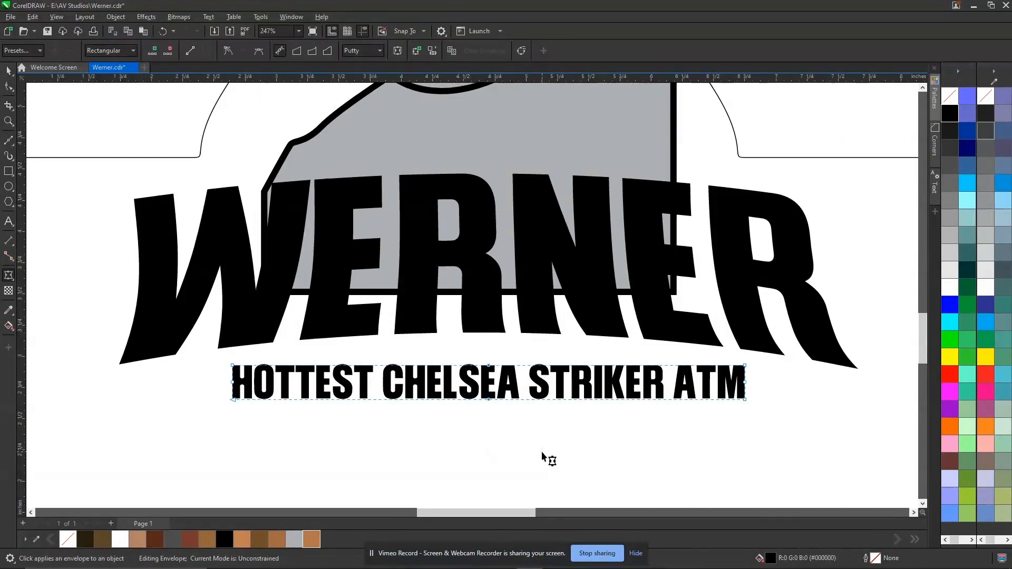
click(493, 377)
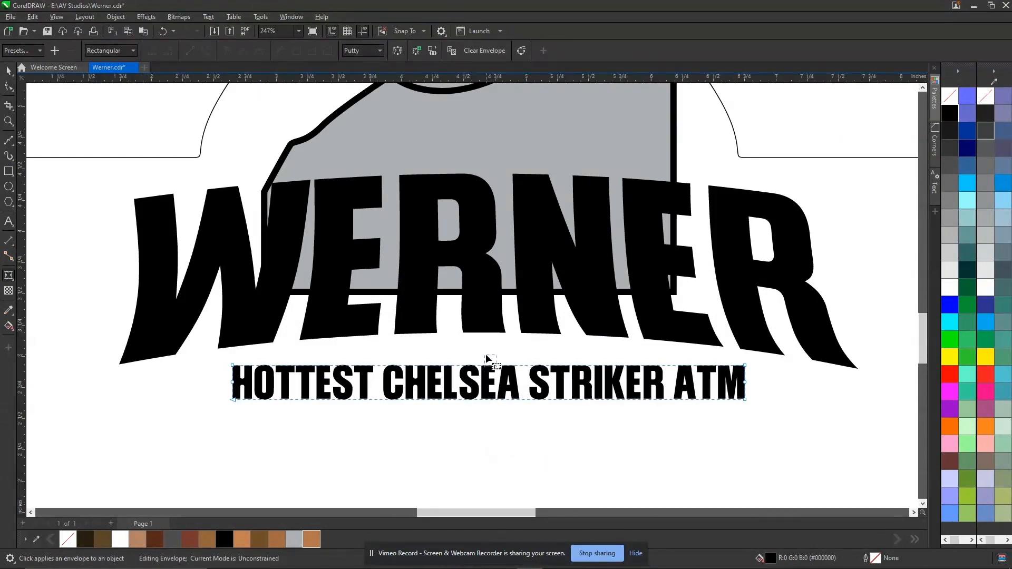
drag(489, 365, 486, 351)
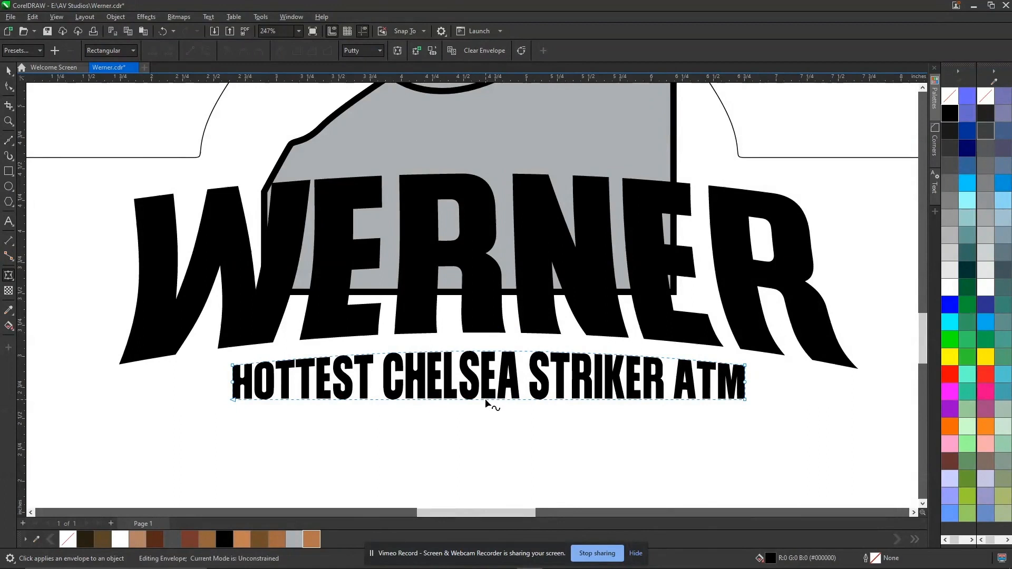
drag(486, 403, 490, 391)
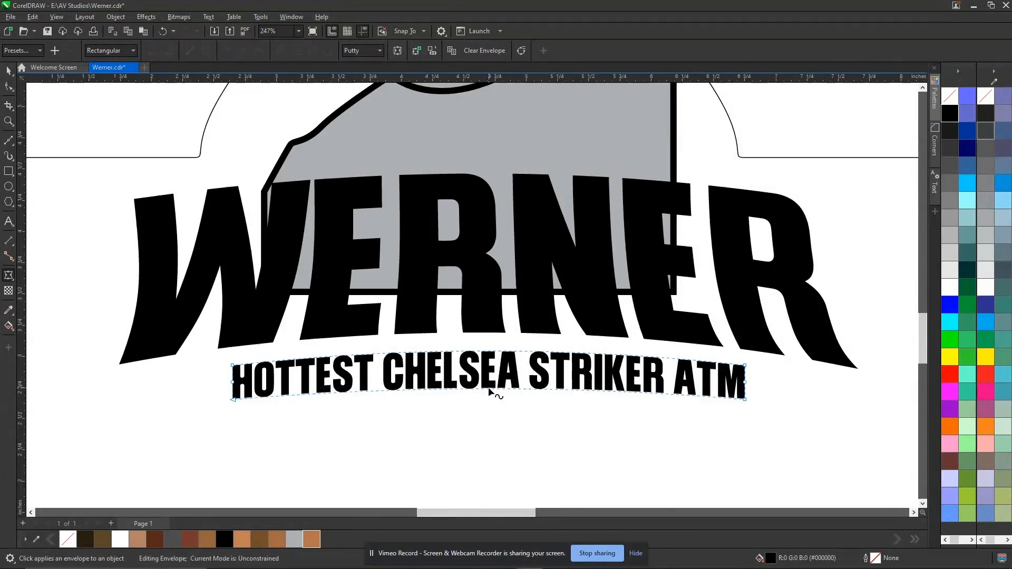
key(space)
key(space)
click(487, 352)
drag(487, 353, 484, 346)
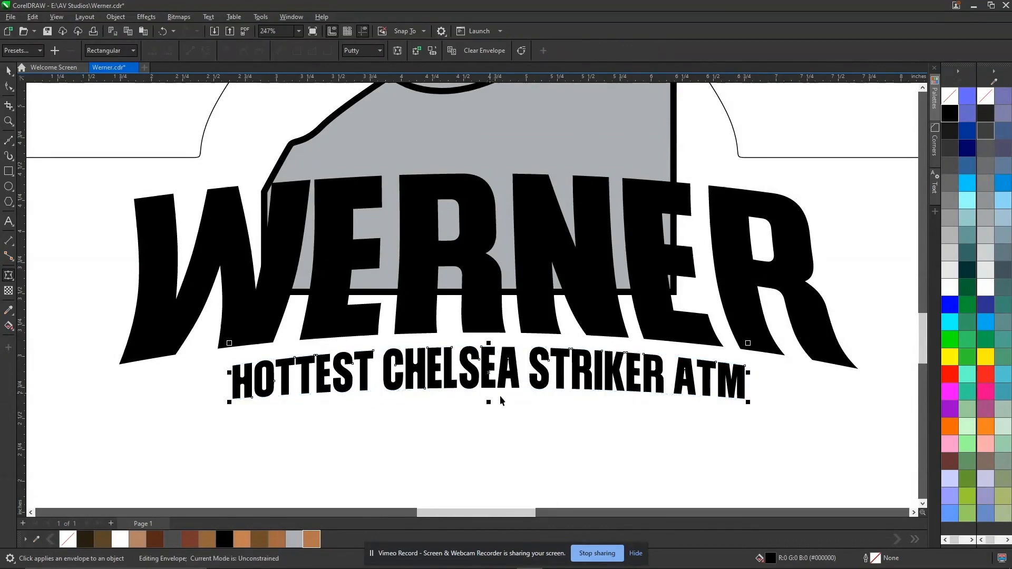
key(space)
Step: Shorten the flame outline's left base line by deleting its outermost end node
scroll(500, 399, down, 2)
click(677, 373)
key(z)
drag(284, 421, 687, 96)
click(518, 405)
click(602, 351)
click(585, 220)
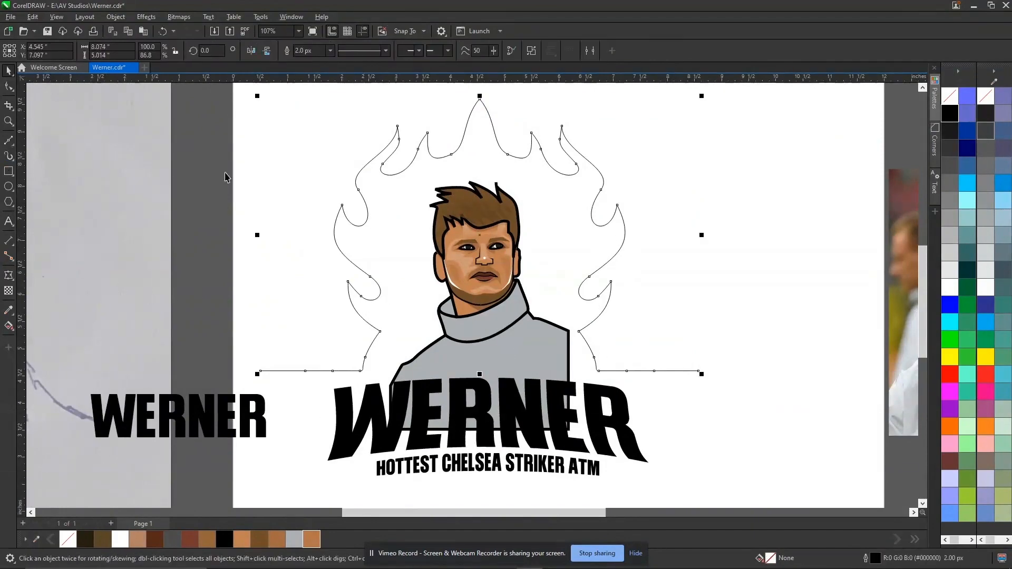
key(F10)
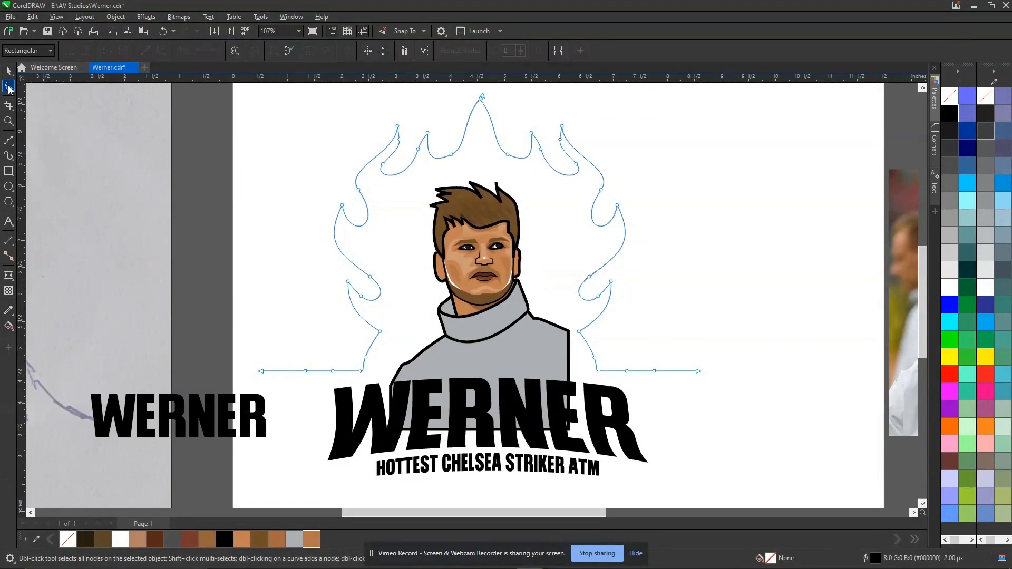
click(260, 371)
key(Delete)
key(F5)
scroll(316, 384, up, 2)
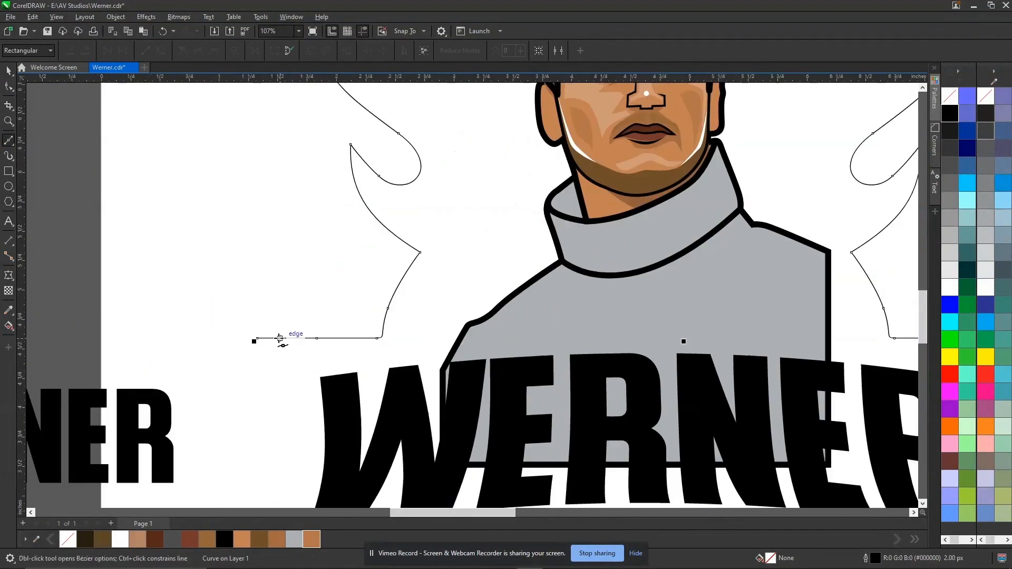
scroll(332, 388, down, 3)
key(space)
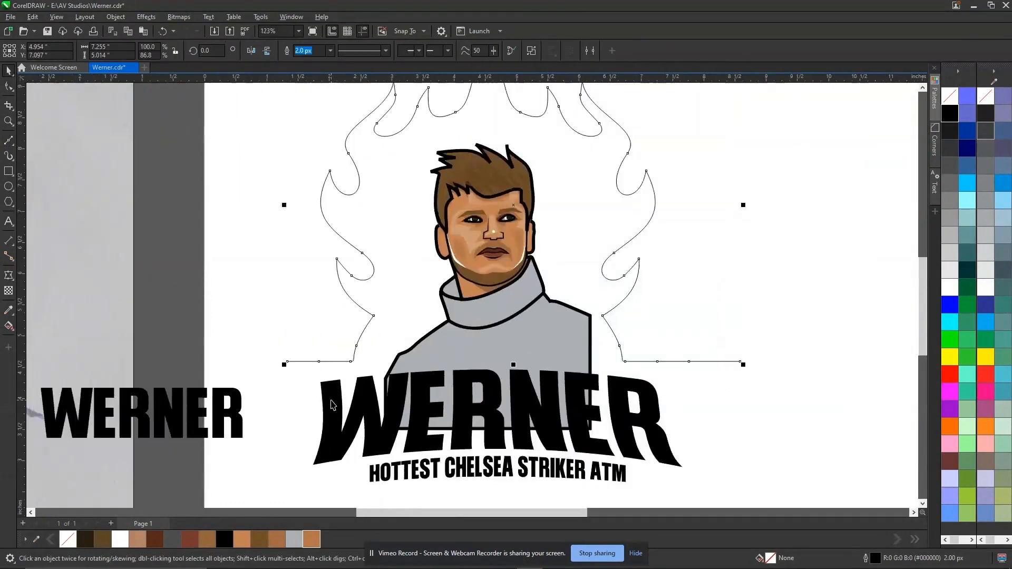
Step: Group the arched WERNER lettering with the tagline below it, keeping the group in its original position
click(332, 404)
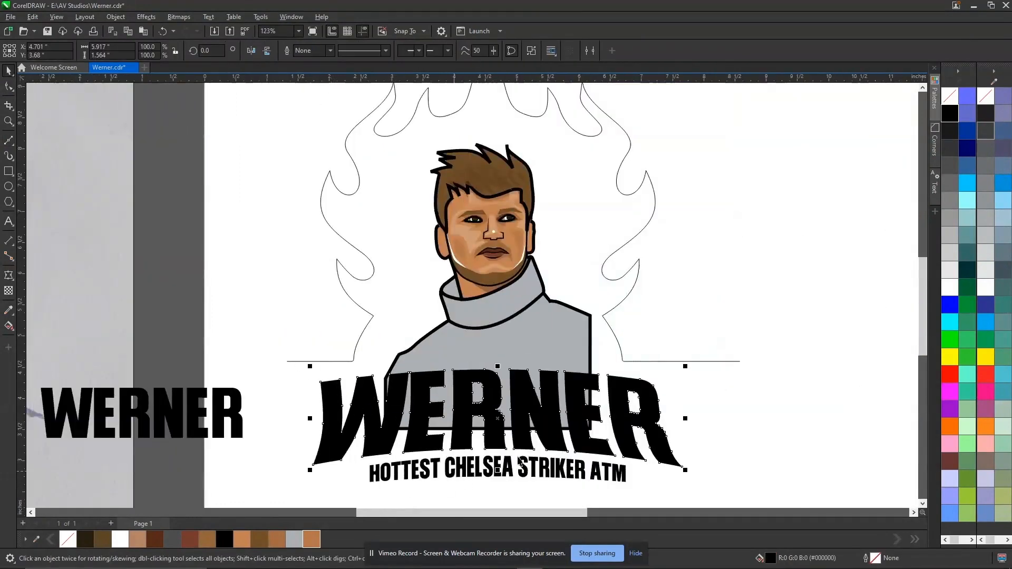
shift+click(534, 464)
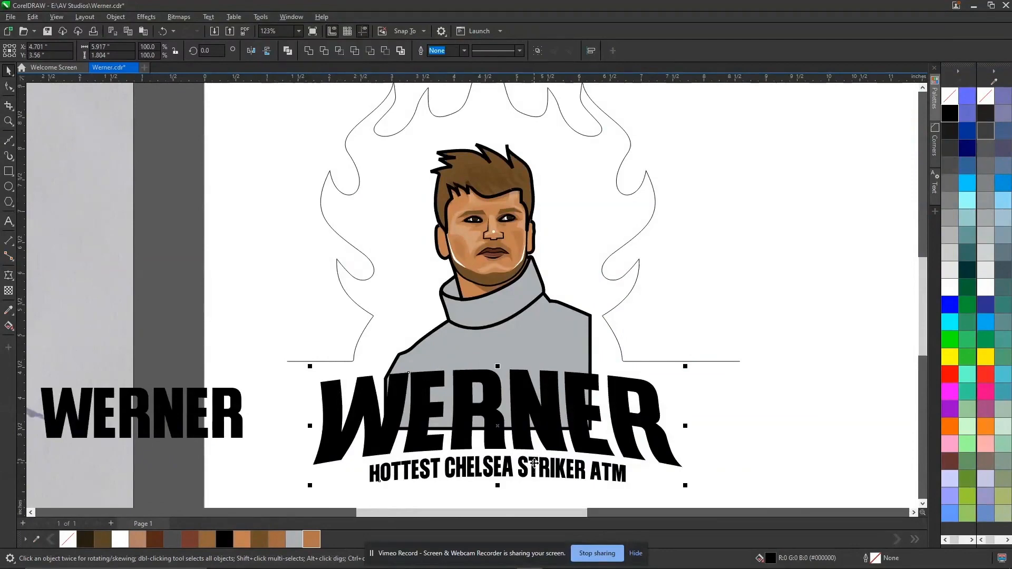
key(ctrl+g)
drag(520, 417, 275, 323)
key(ctrl+z)
Step: Create a Boundary shape around the grouped lettering and colour its outline light brown (R195 G129 B84)
click(116, 19)
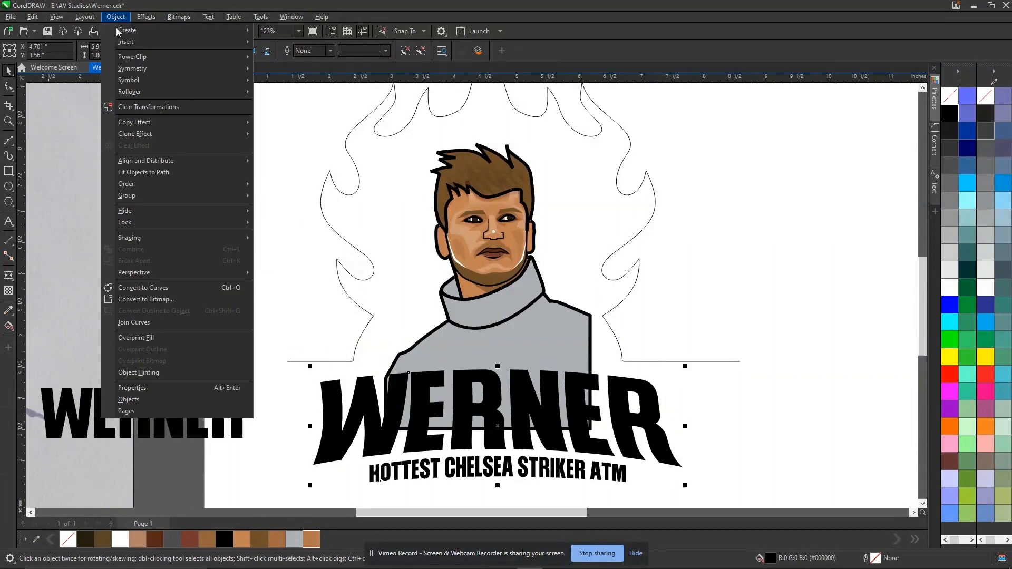
mouse_move(164, 238)
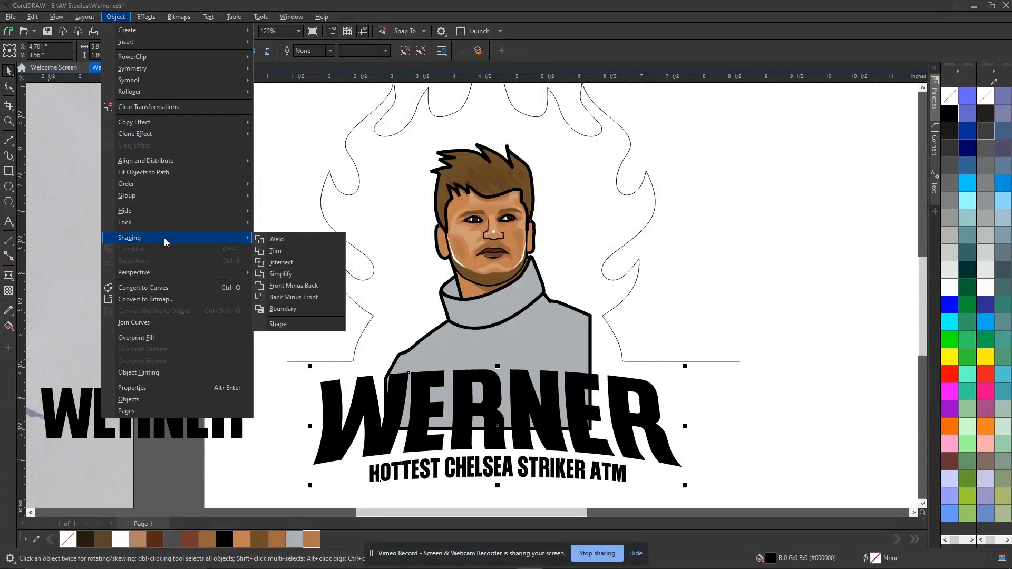
click(287, 309)
drag(498, 427, 296, 210)
key(ctrl+z)
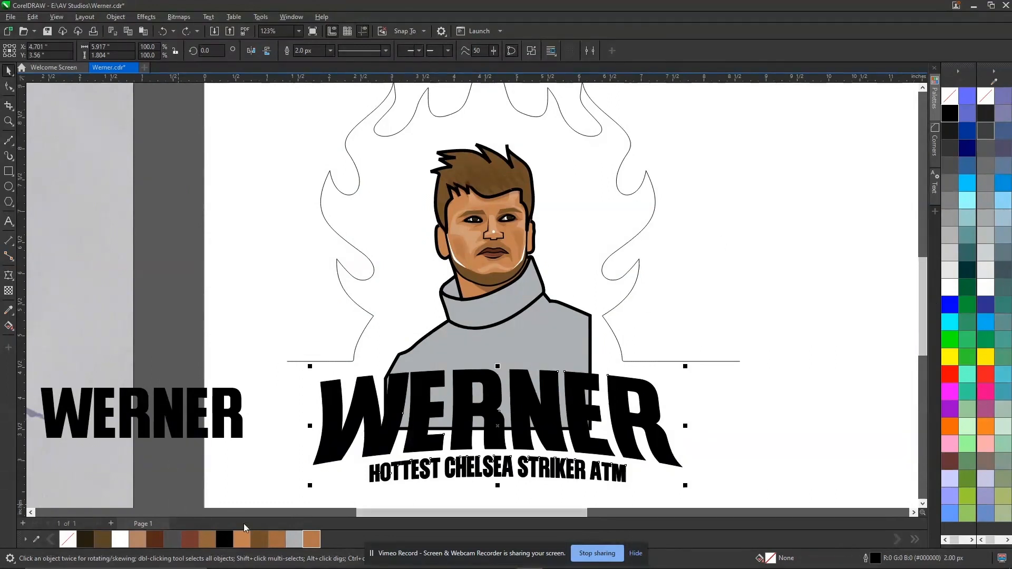
right_click(242, 542)
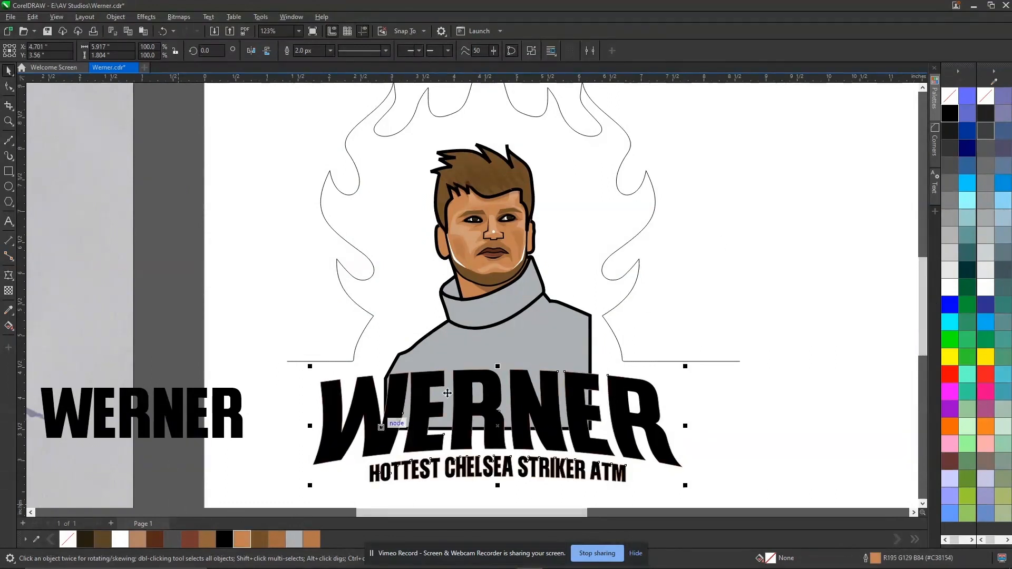
Step: Set the boundary outline's width to 20 px and bring the black lettering in front of it
click(330, 50)
click(322, 141)
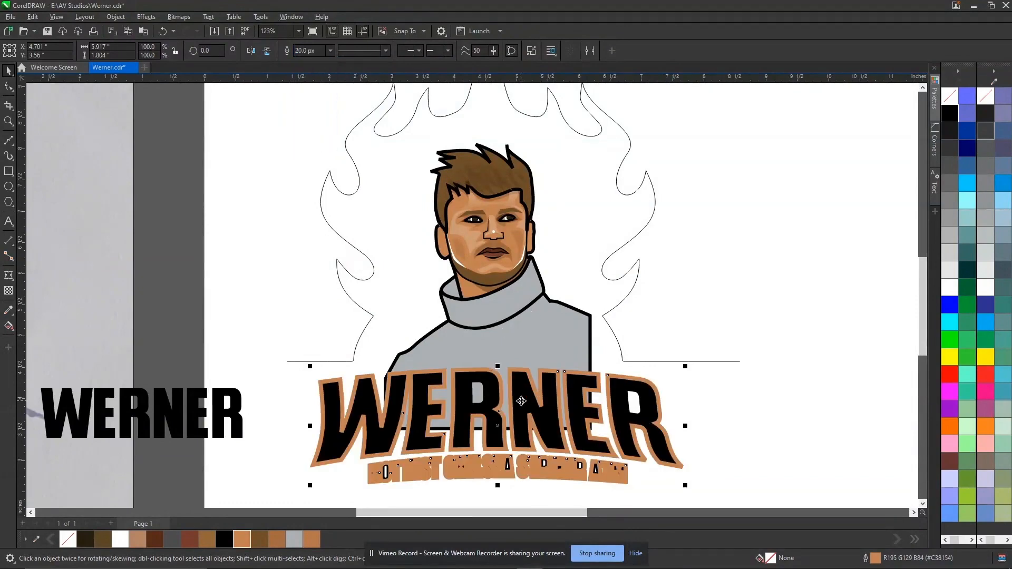
key(ctrl+shift+q)
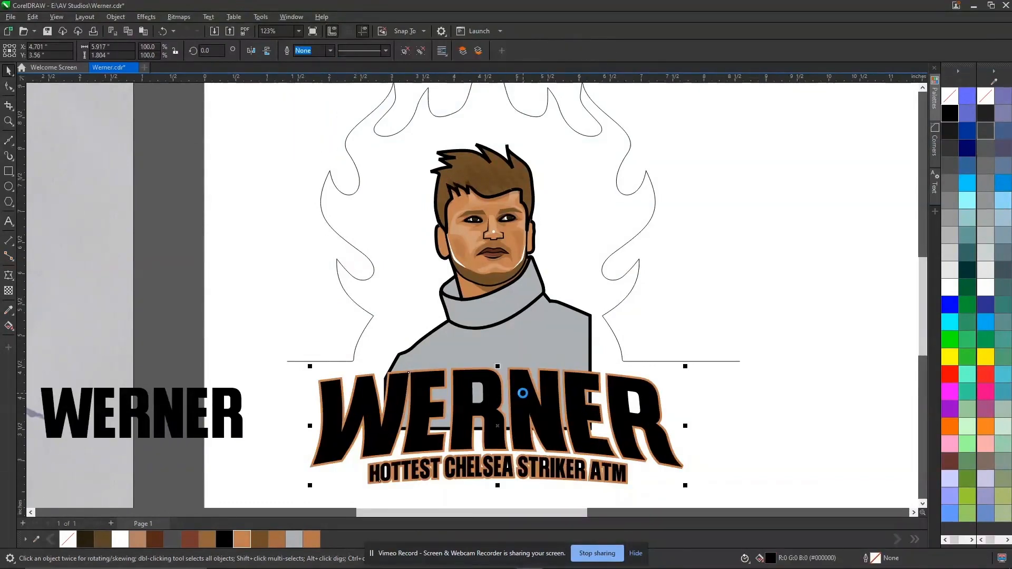
scroll(430, 470, up, 3)
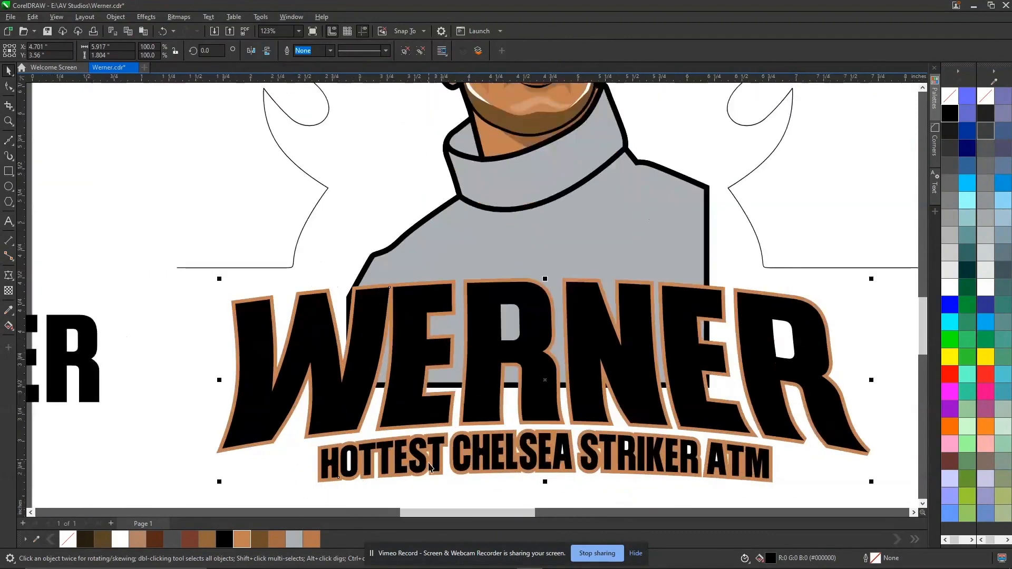
Step: Try thicker widths of 50 px and 70 px on the brown boundary outline around the lettering
click(430, 470)
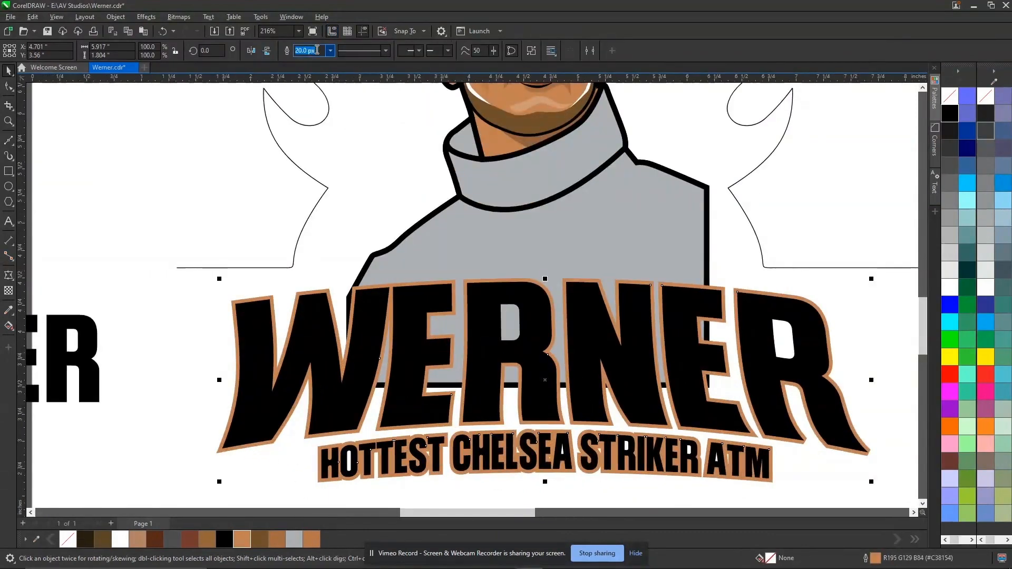
text(50)
key(Return)
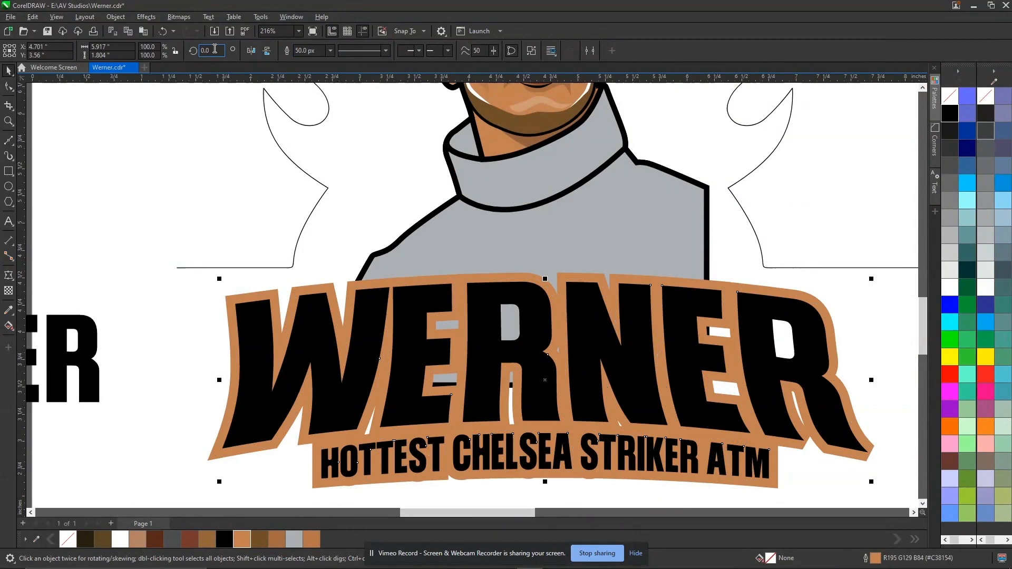
scroll(522, 199, down, 2)
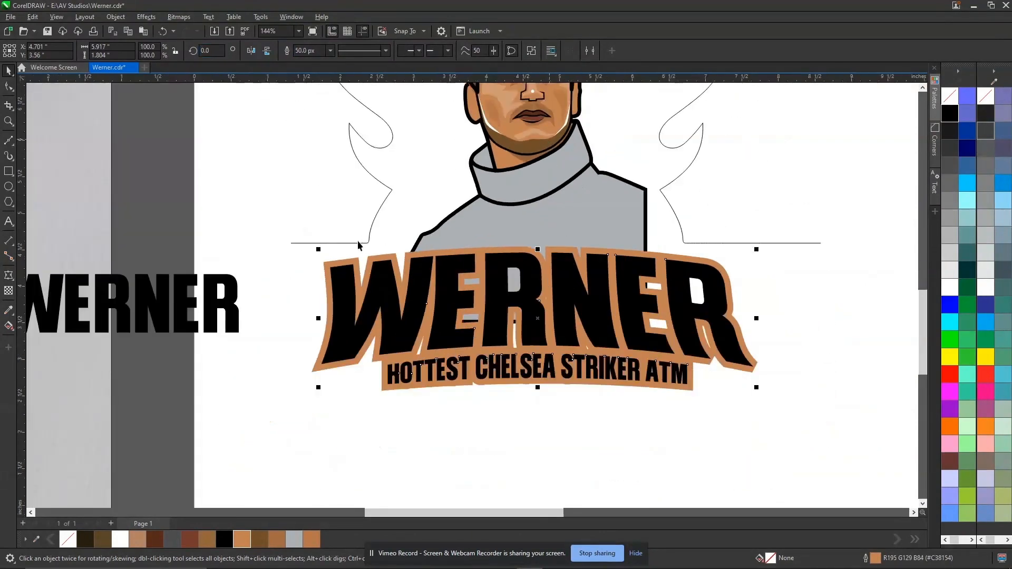
drag(265, 186, 843, 435)
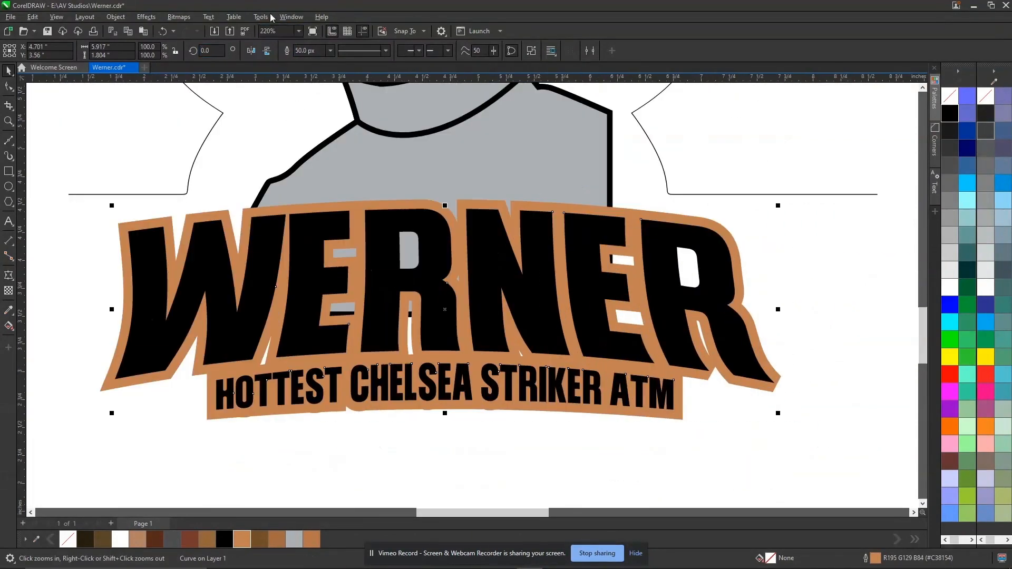
drag(318, 50, 178, 49)
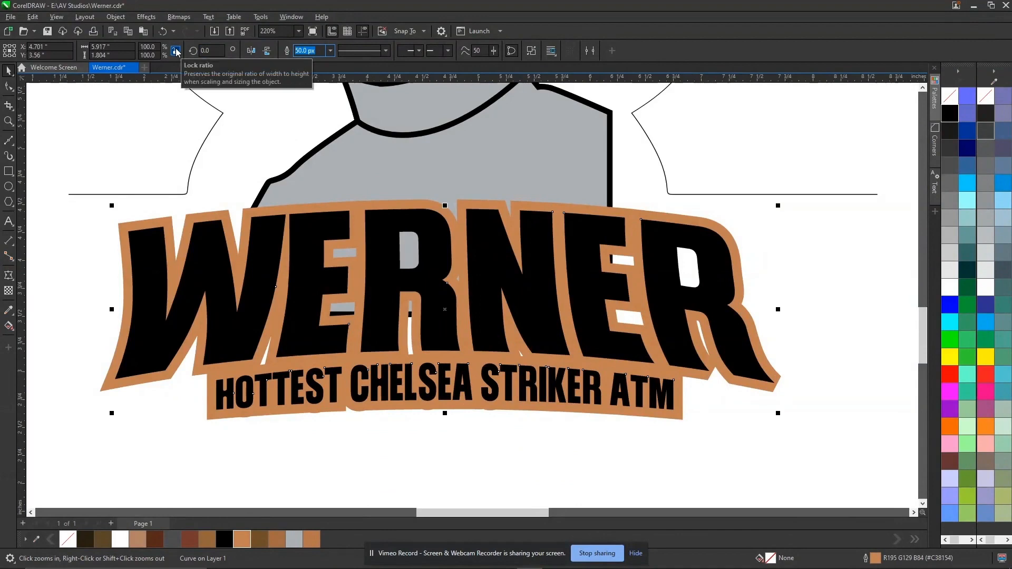
text(70)
key(Return)
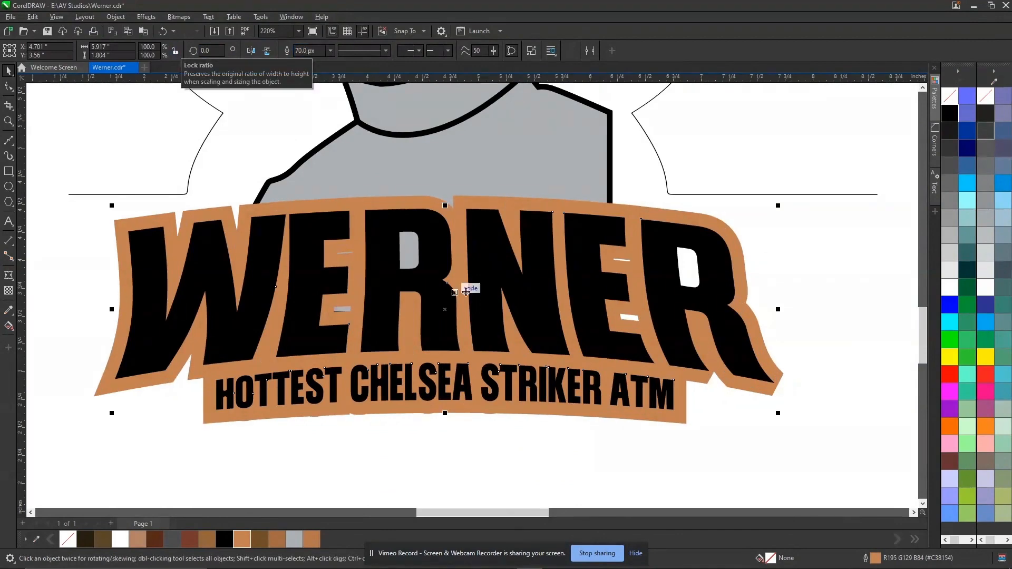
Step: Try an 80 px width on the brown boundary outline to close the gaps inside WERNER
scroll(606, 298, down, 2)
key(z)
drag(318, 194, 795, 435)
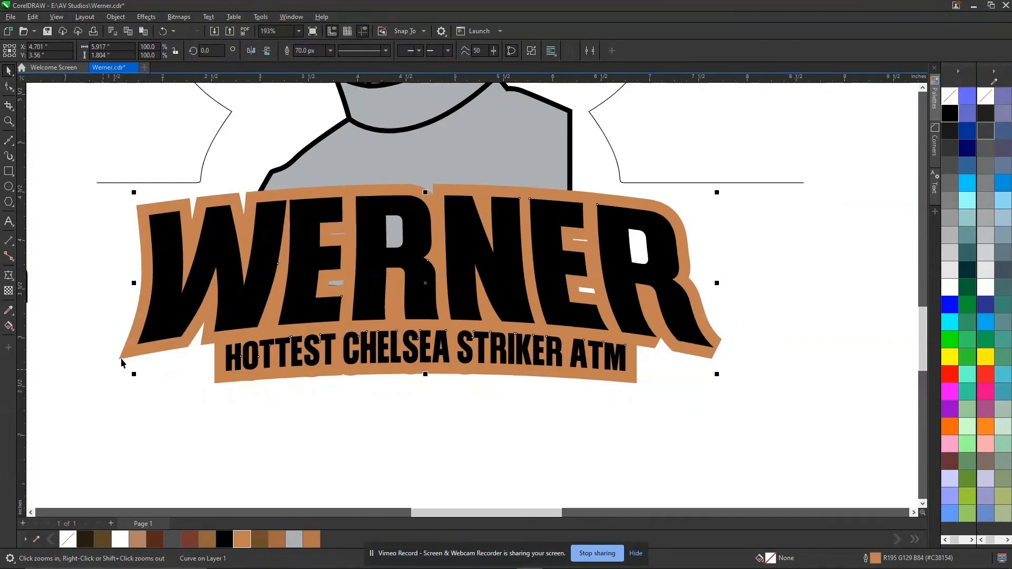
right_click(240, 330)
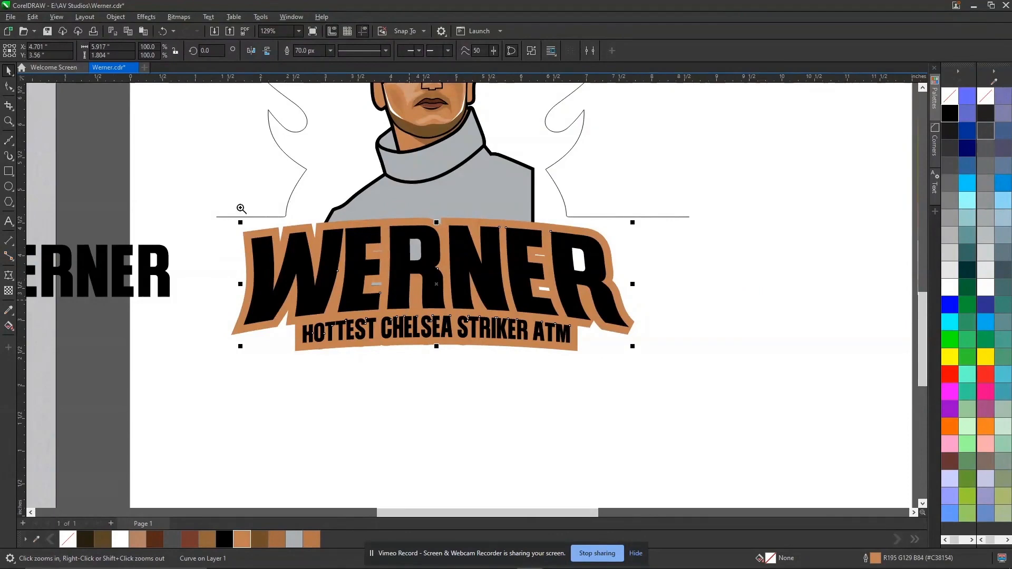
drag(578, 350, 739, 389)
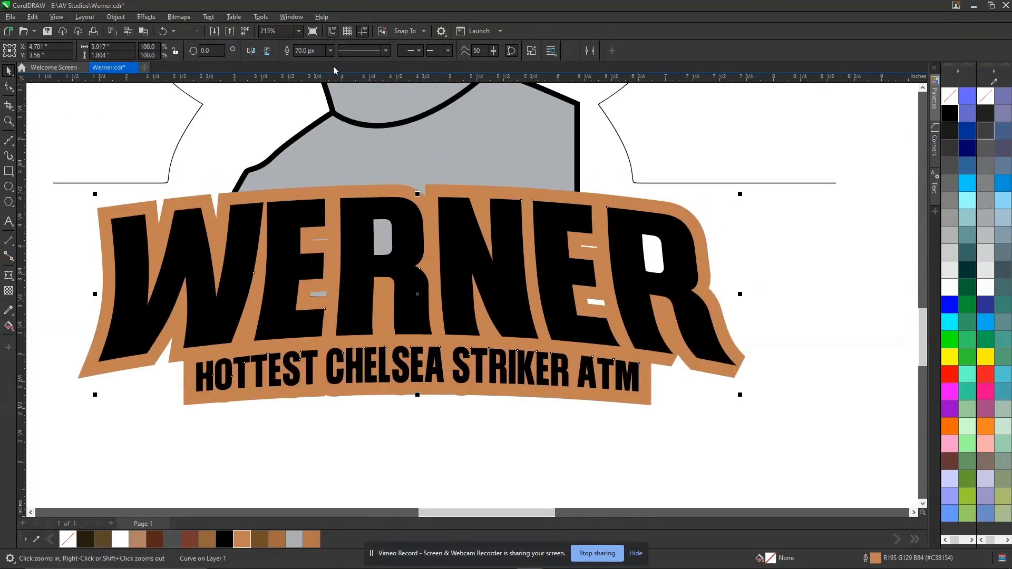
drag(318, 51, 141, 56)
text(80)
key(Return)
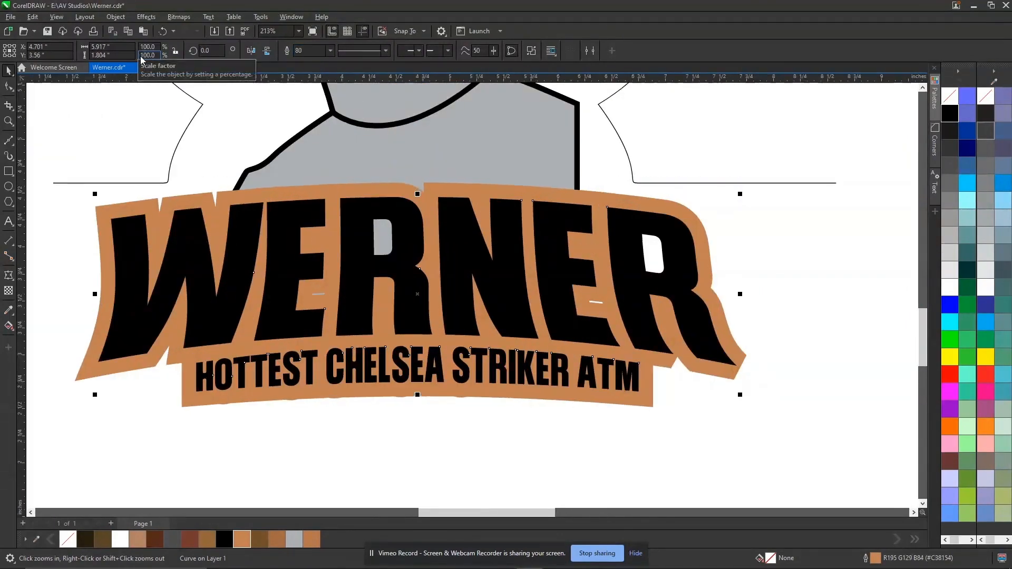
Step: Try 85 px on the boundary outline around the lettering, and settle its width at 90 px
scroll(600, 353, down, 4)
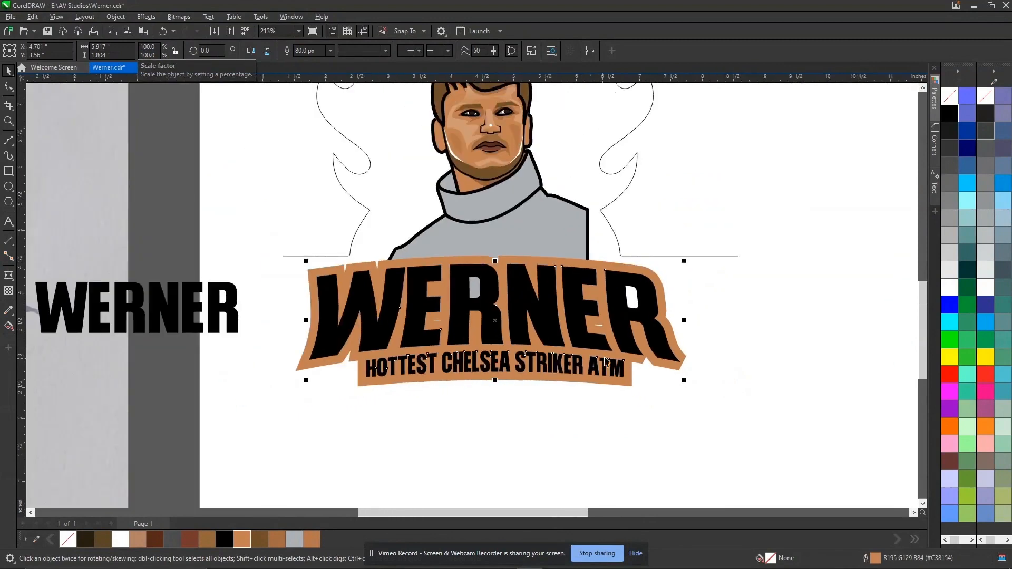
key(z)
drag(347, 391, 701, 104)
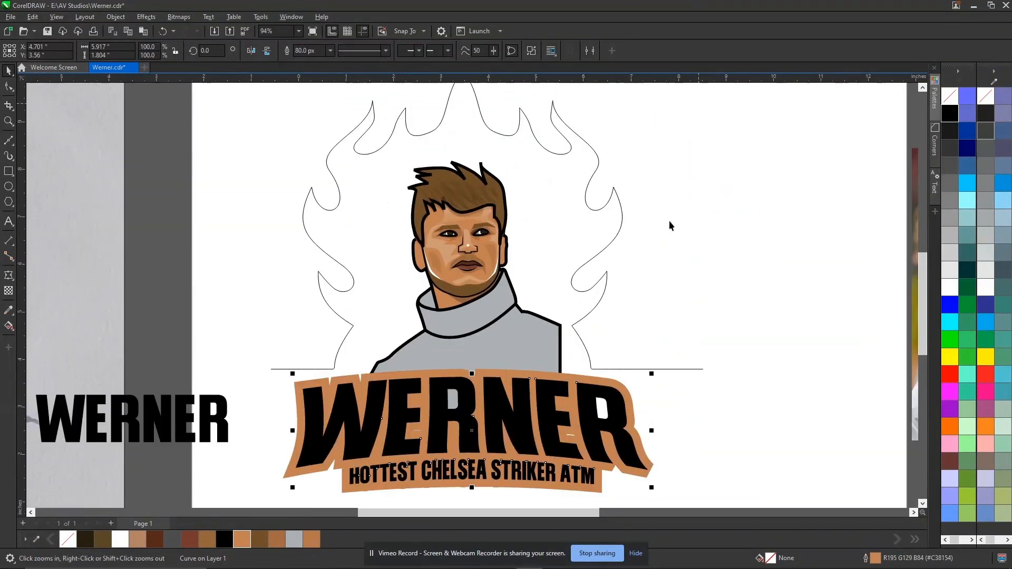
click(319, 52)
text(85)
key(Return)
drag(318, 50, 217, 55)
text(90)
key(Return)
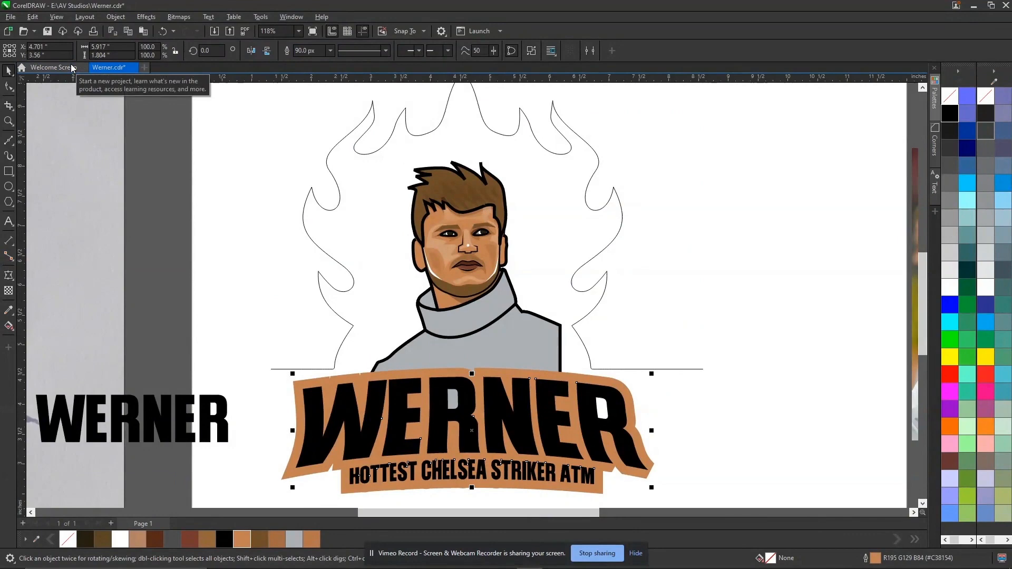
Step: Bring the brown boundary outline in front of the lettering and convert the outline to an object
scroll(567, 400, down, 3)
scroll(585, 377, up, 2)
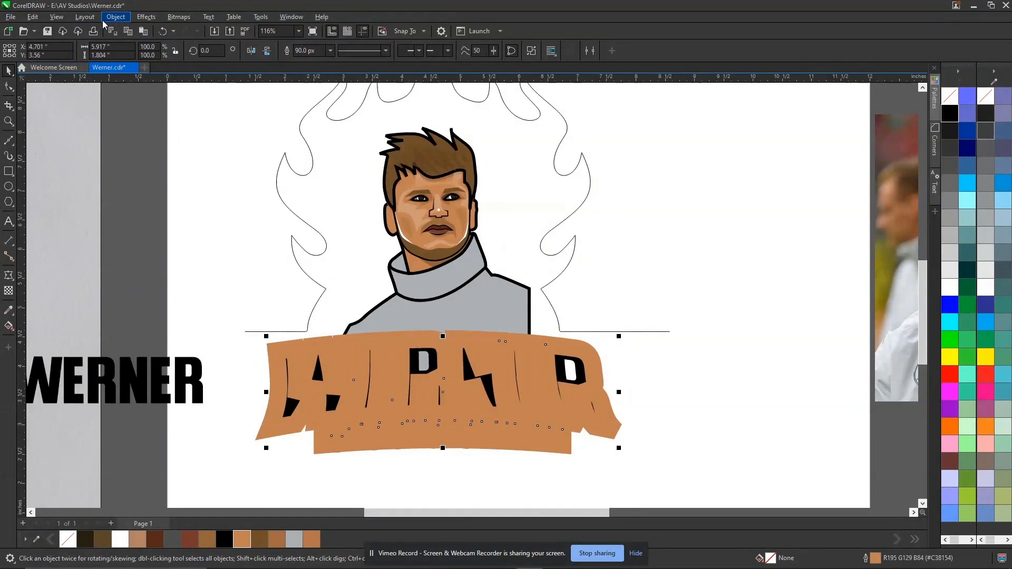
click(116, 17)
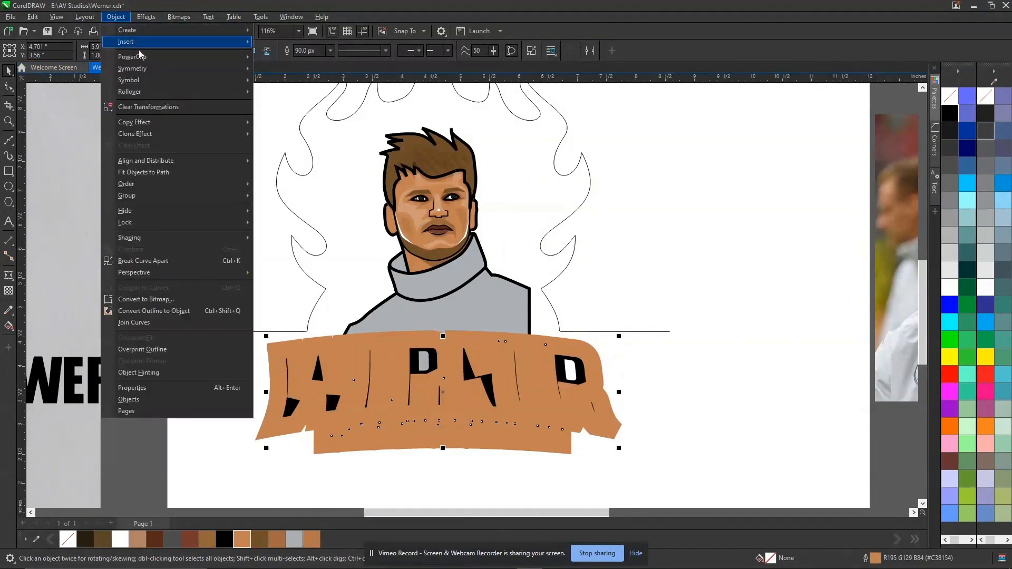
click(175, 314)
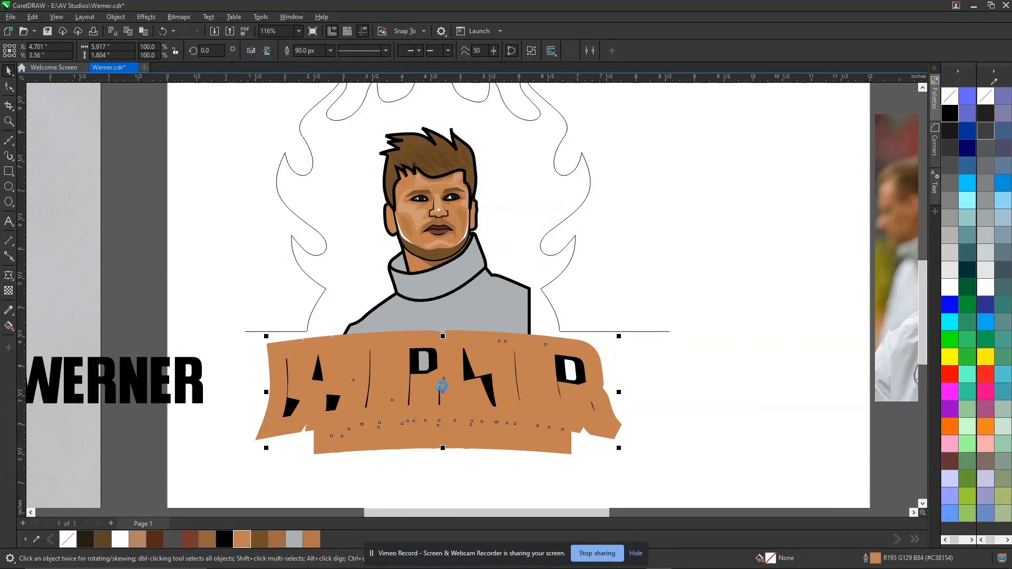
click(473, 383)
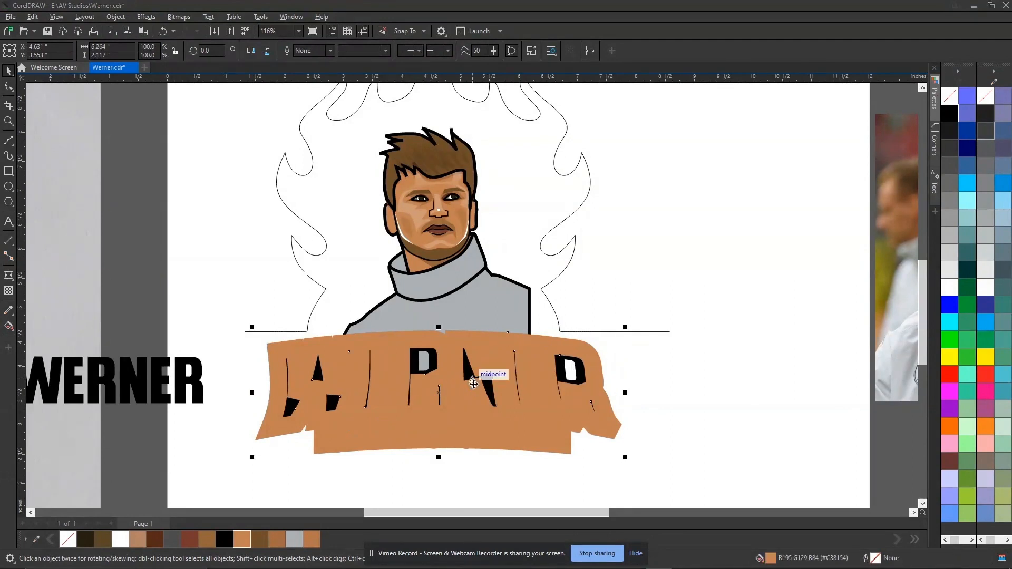
Step: Try moving the converted brown outline shape up and away from the lettering, undoing each move
drag(427, 424, 678, 240)
key(ctrl+z)
drag(441, 389, 503, 242)
key(ctrl+z)
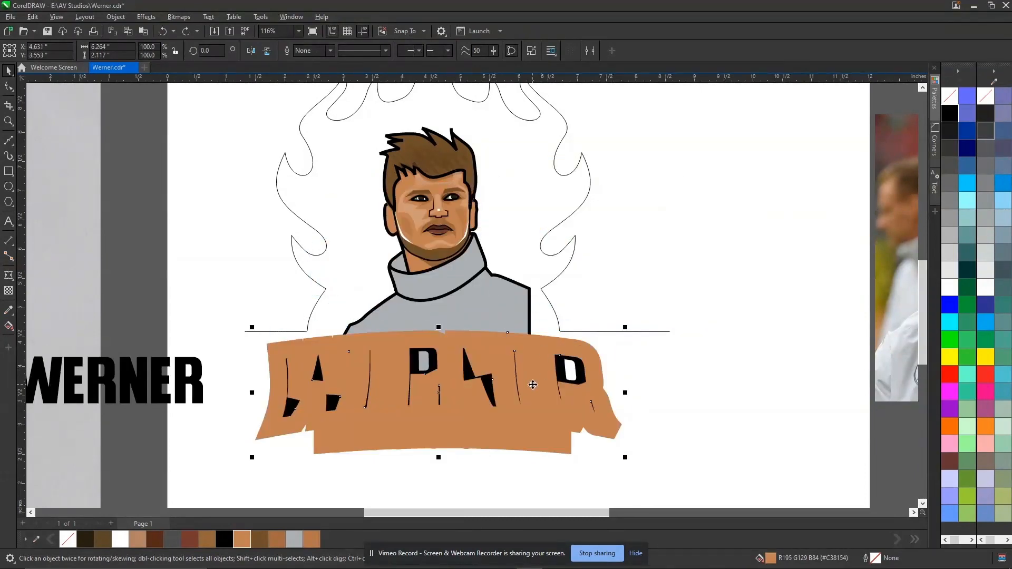
drag(563, 363, 639, 206)
key(ctrl+z)
scroll(437, 398, up, 3)
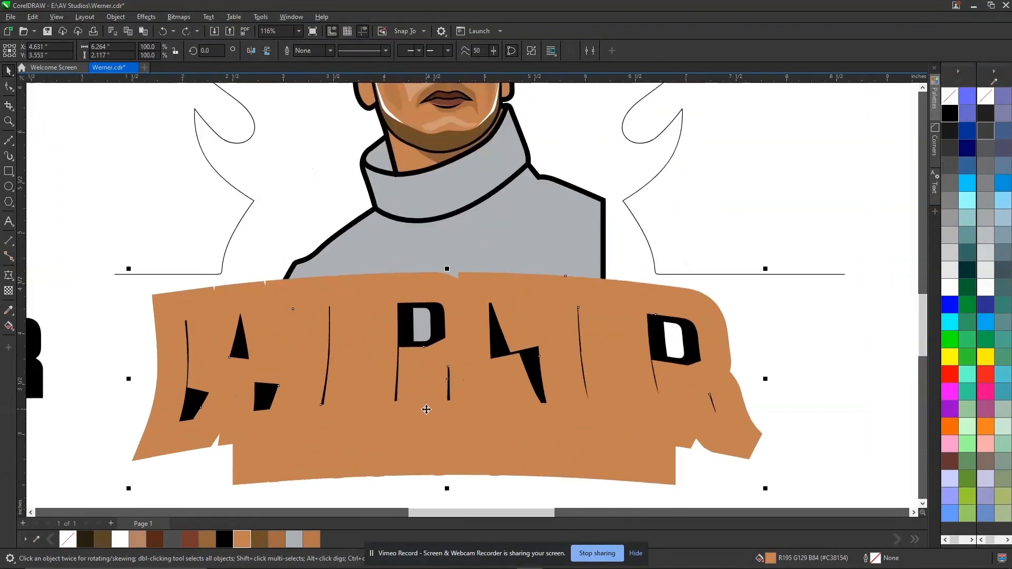